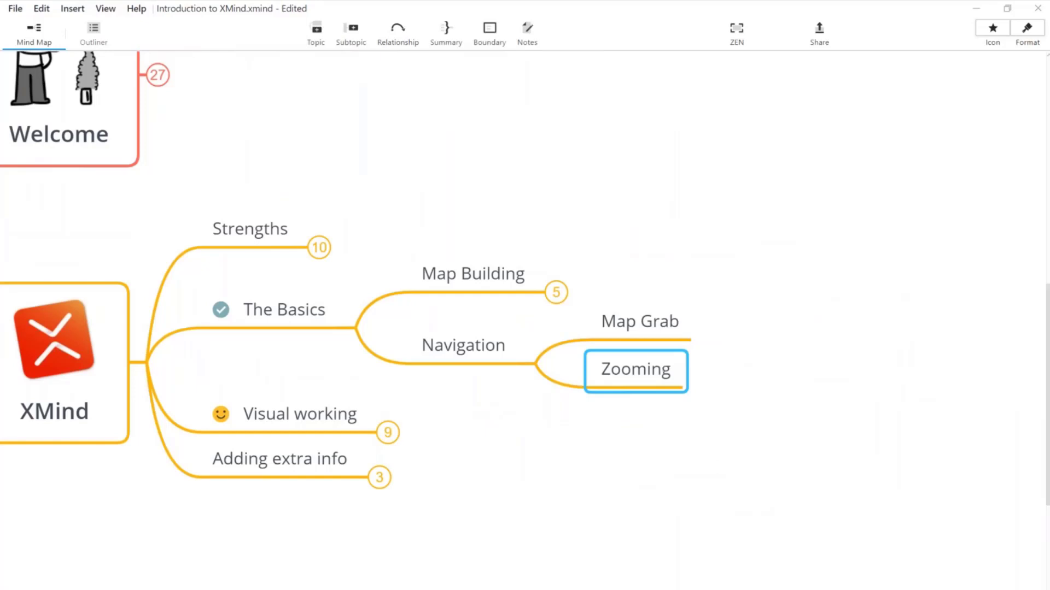
Step: Collapse the Navigation topic so Map Grab and Zooming fold behind a 2 badge
key("ctrl+equal")
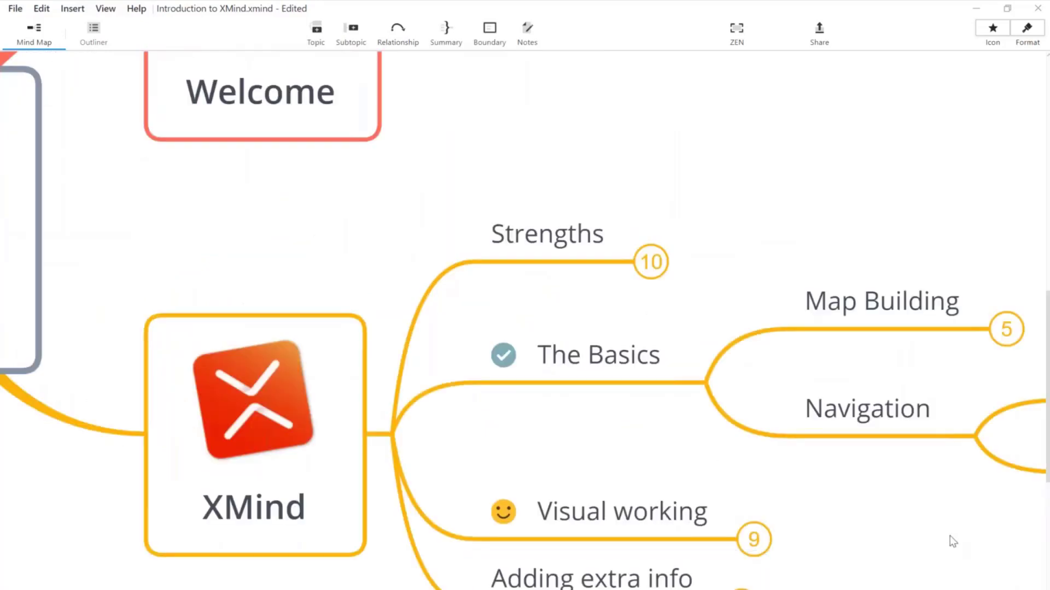
left_click_drag(952, 542, 640, 468)
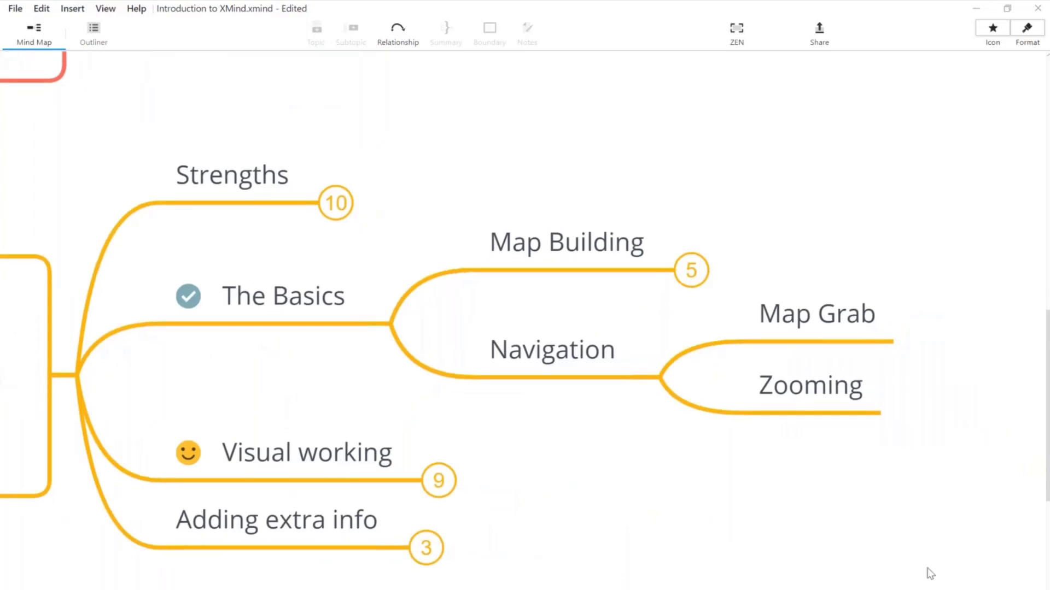
left_click_drag(855, 475, 738, 456)
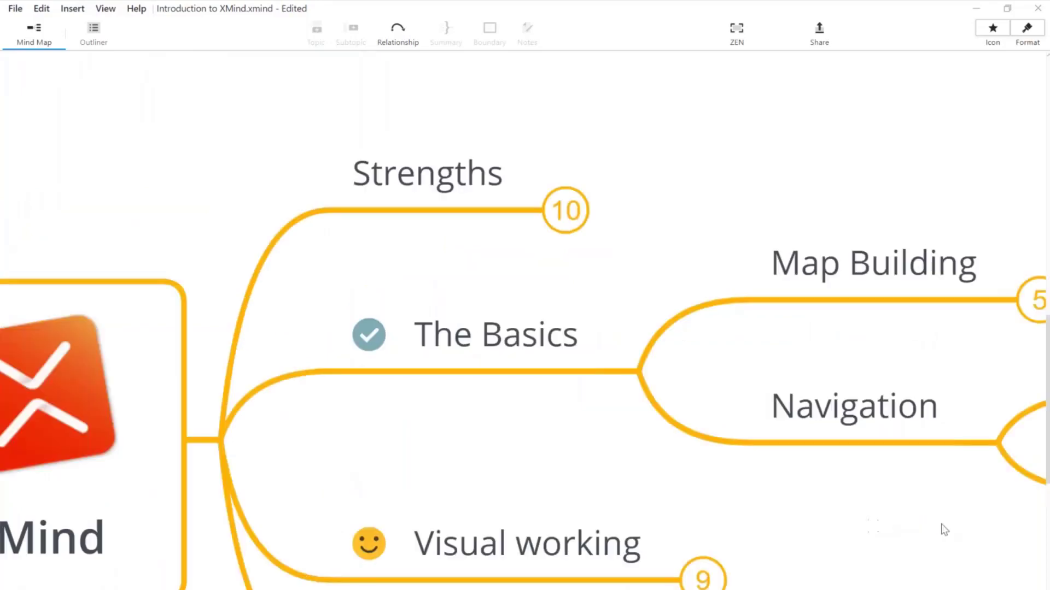
left_click_drag(768, 499, 360, 392)
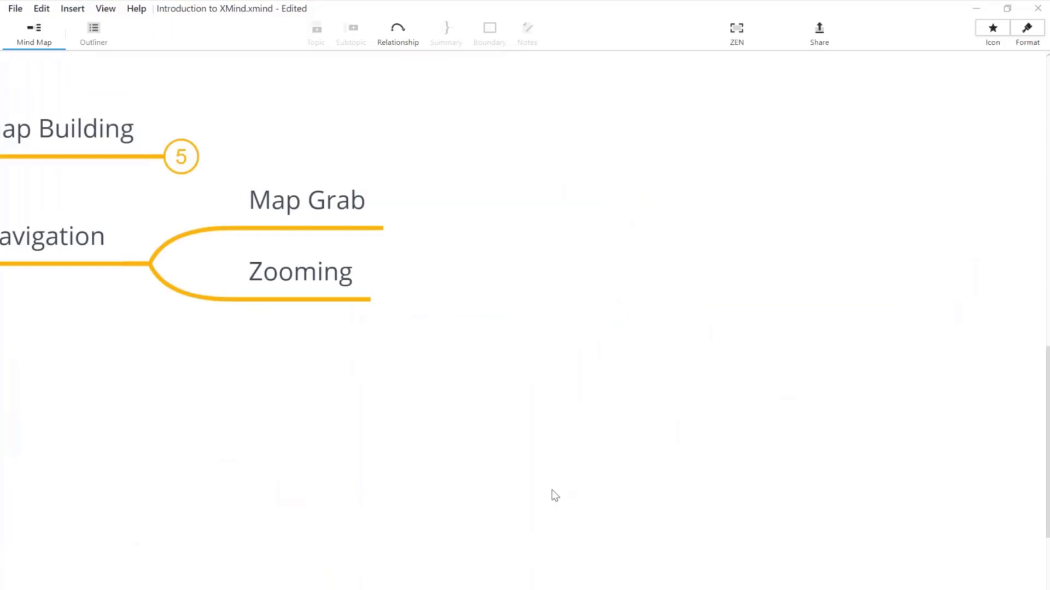
left_click_drag(552, 490, 831, 547)
left_click_drag(516, 387, 609, 382)
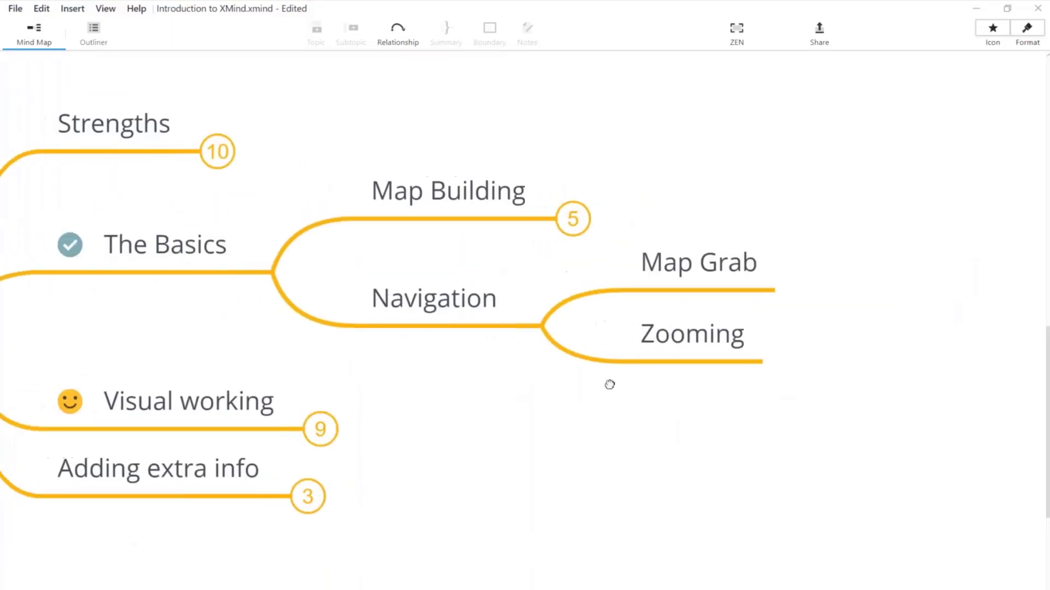
left_click(503, 328)
left_click(543, 327)
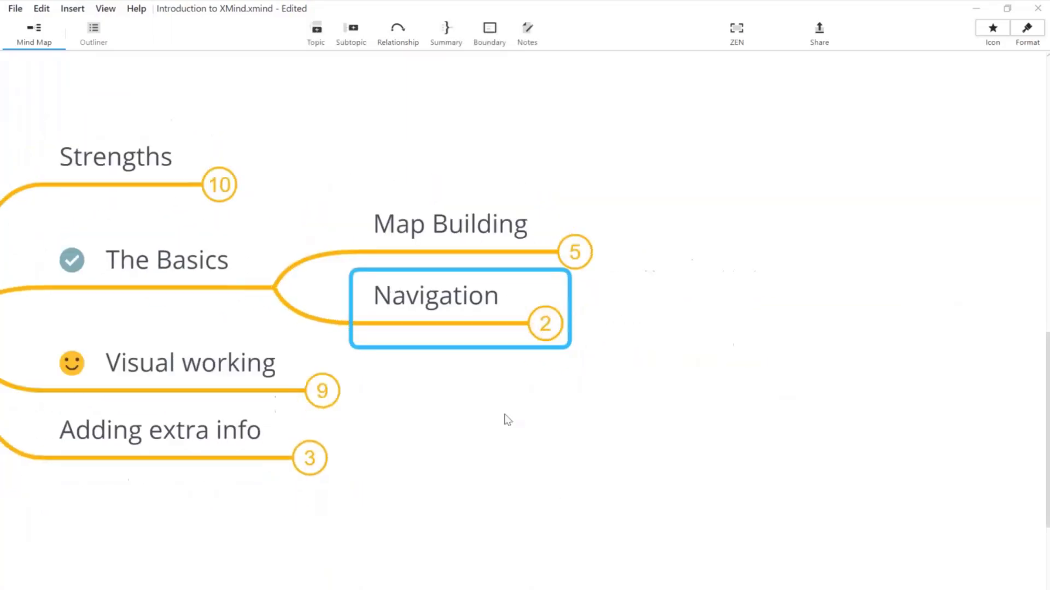
left_click(508, 420)
left_click_drag(521, 421, 576, 411)
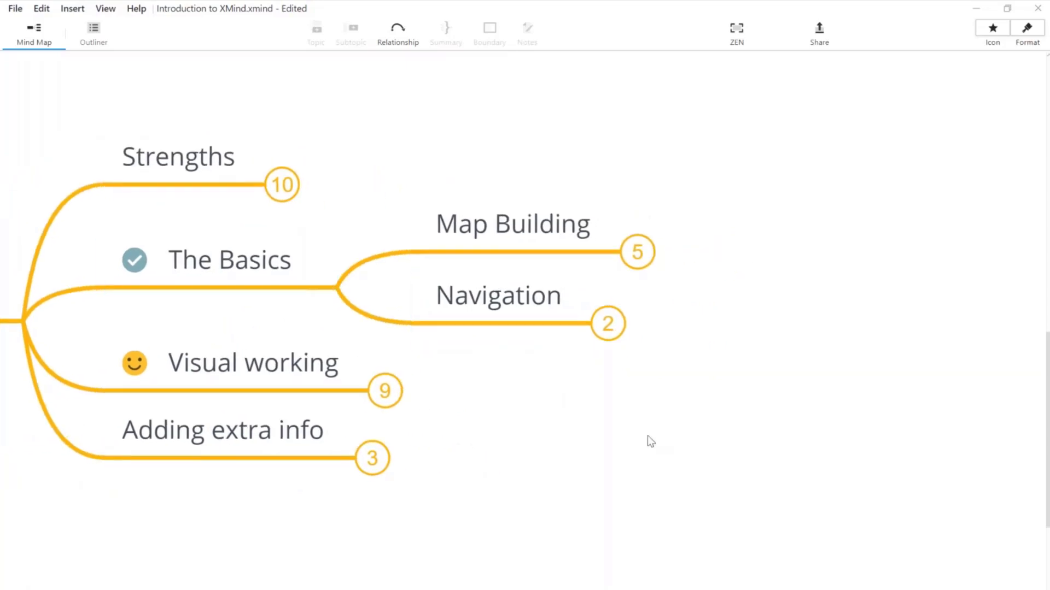
scroll(648, 436, "down", 2)
scroll(601, 443, "down", 1)
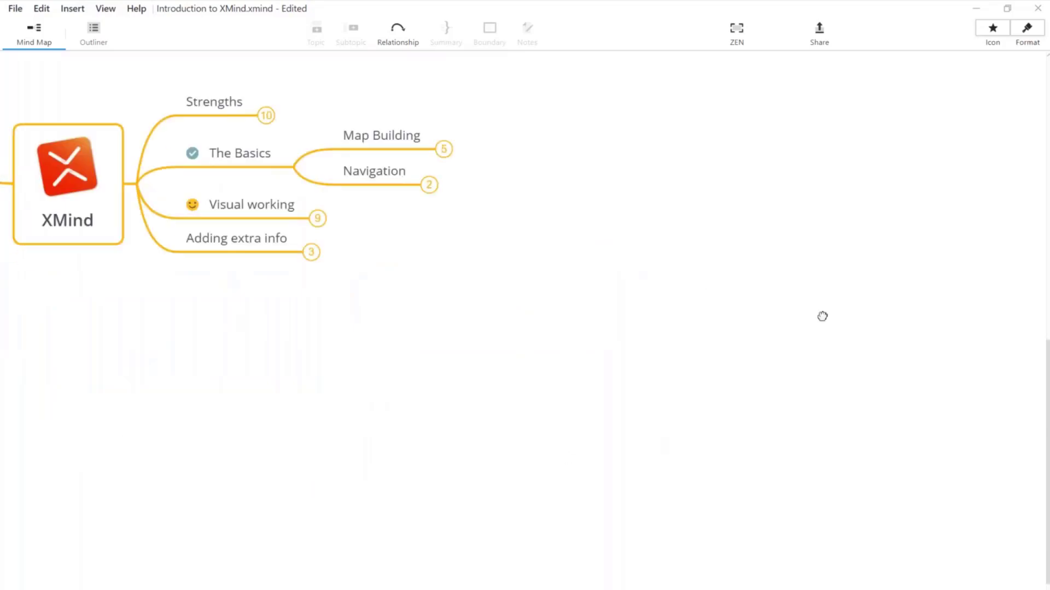
Step: Collapse The Basics branch
left_click_drag(96, 348, 194, 460)
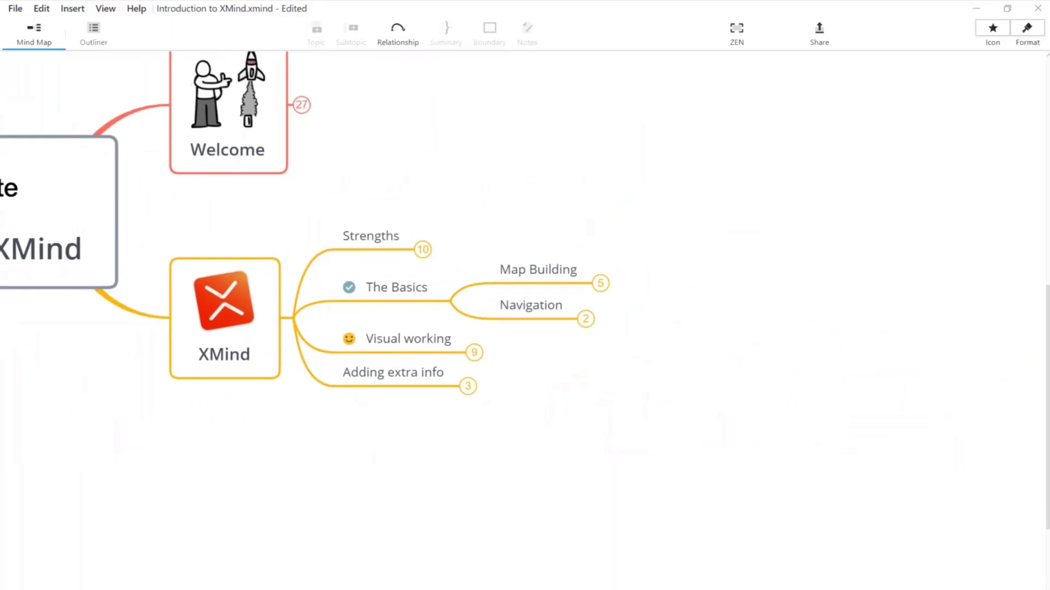
scroll(645, 439, "up", 1)
left_click_drag(720, 462, 606, 371)
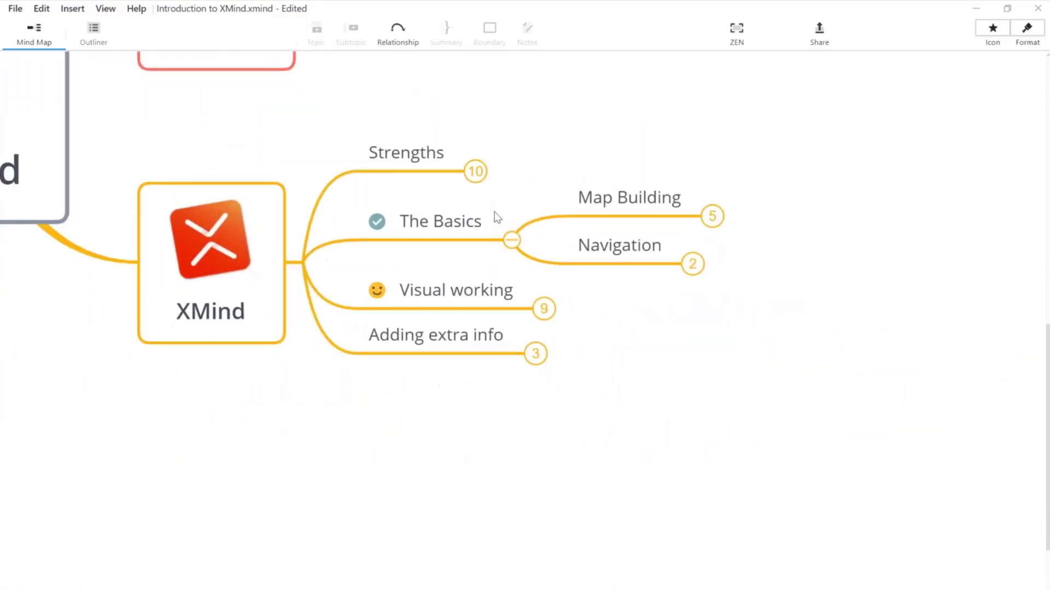
left_click(512, 243)
scroll(512, 244, "up", 2)
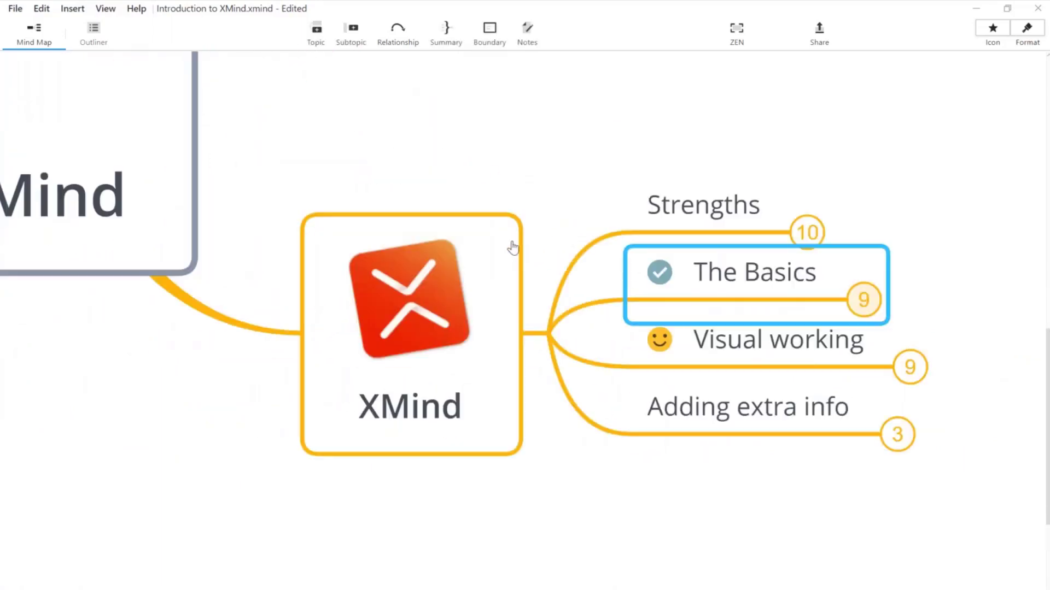
left_click(853, 577)
Step: Expand Visual working's subtopics and collapse the Images/Icons branch
left_click(780, 356)
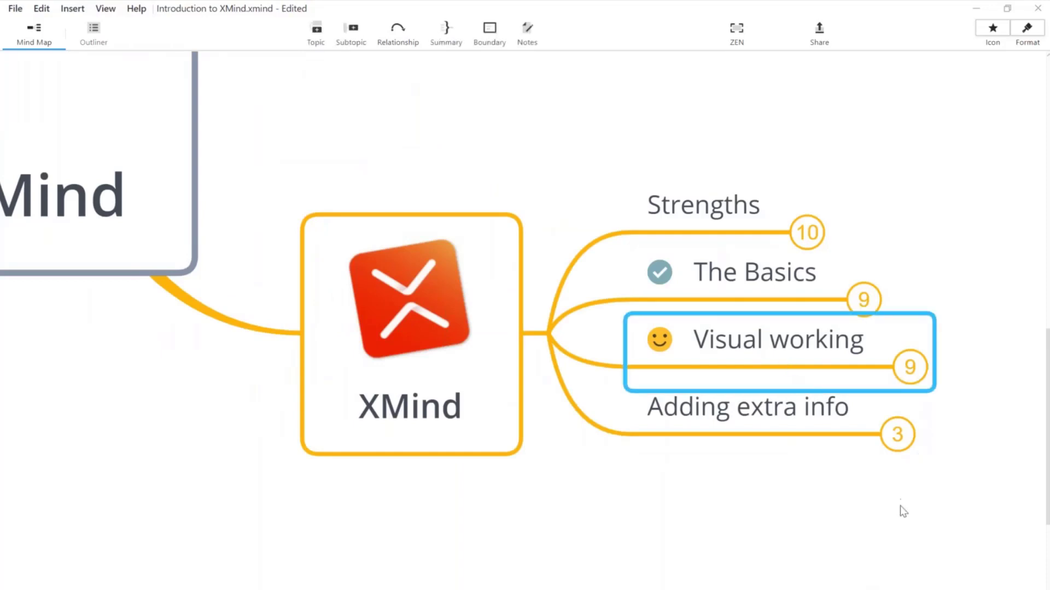
left_click_drag(900, 506, 565, 411)
left_click(473, 245)
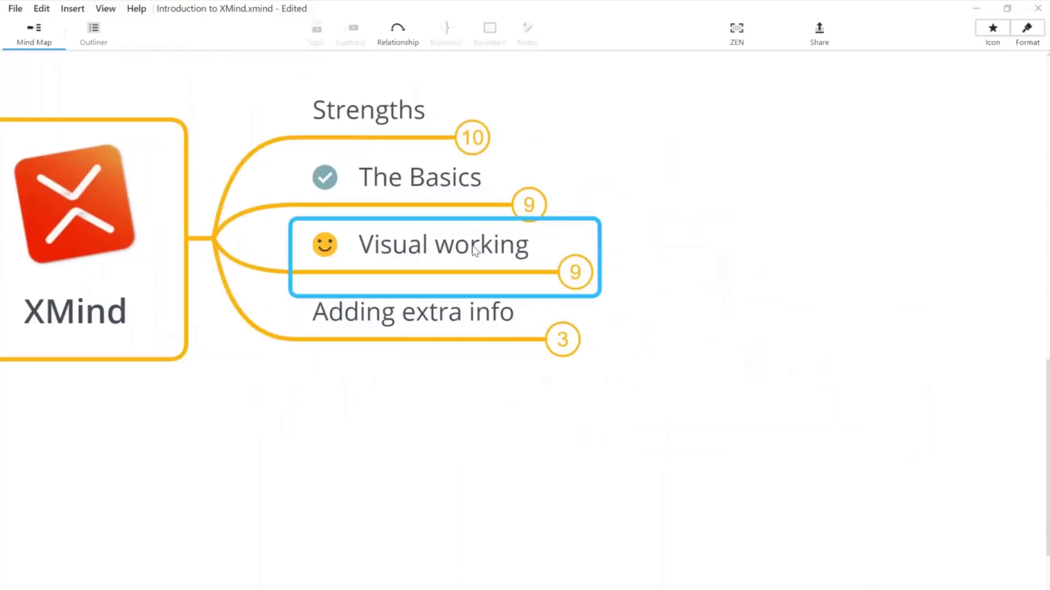
left_click(573, 283)
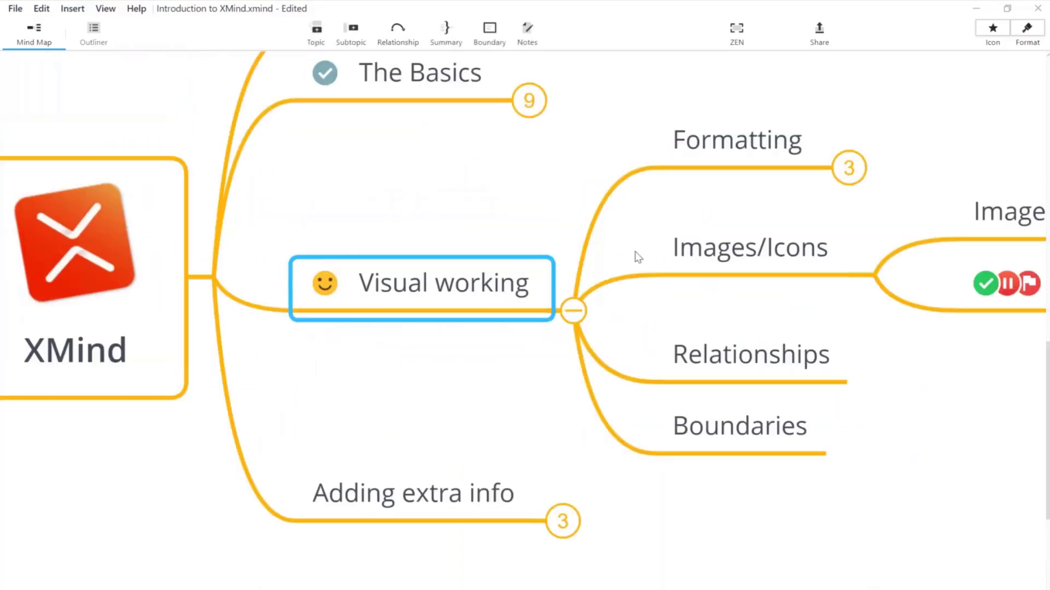
left_click(875, 276)
Step: Expand Formatting to show Topics, Text and Map Theme, and select Topics
left_click(751, 176)
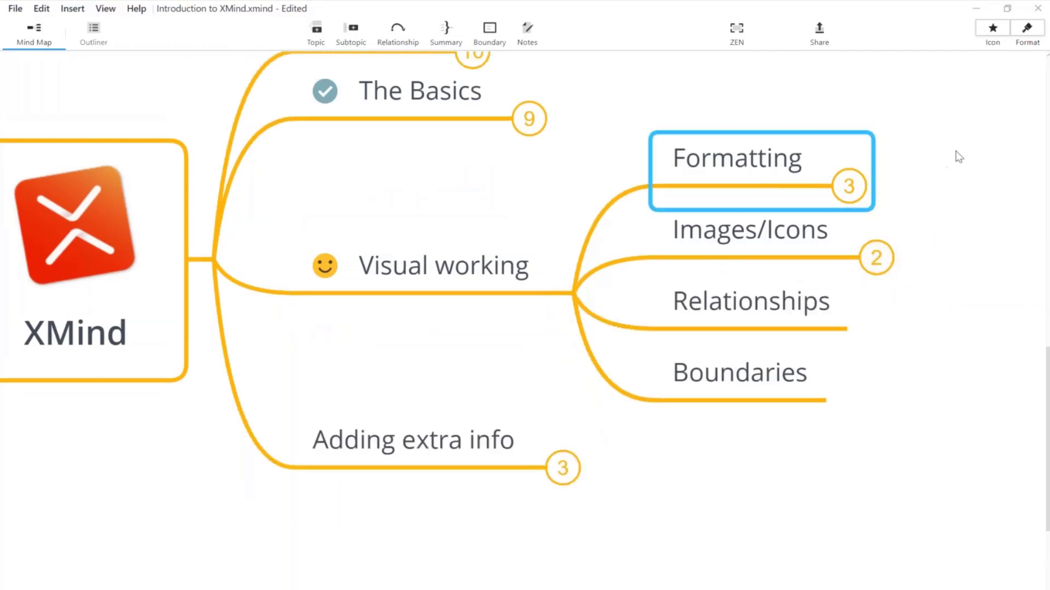
left_click(955, 159)
left_click(484, 291)
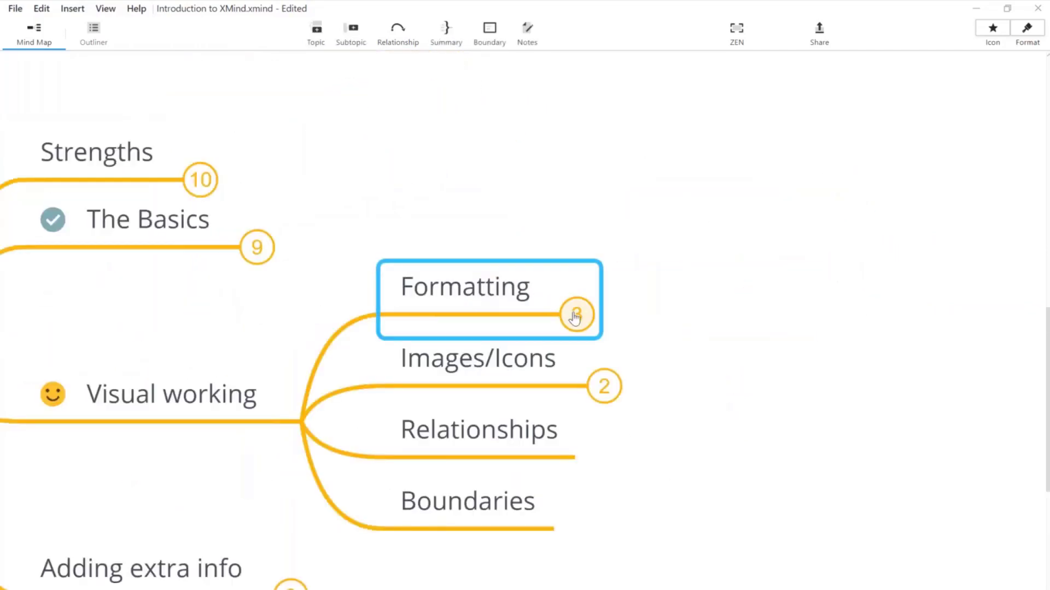
left_click(575, 315)
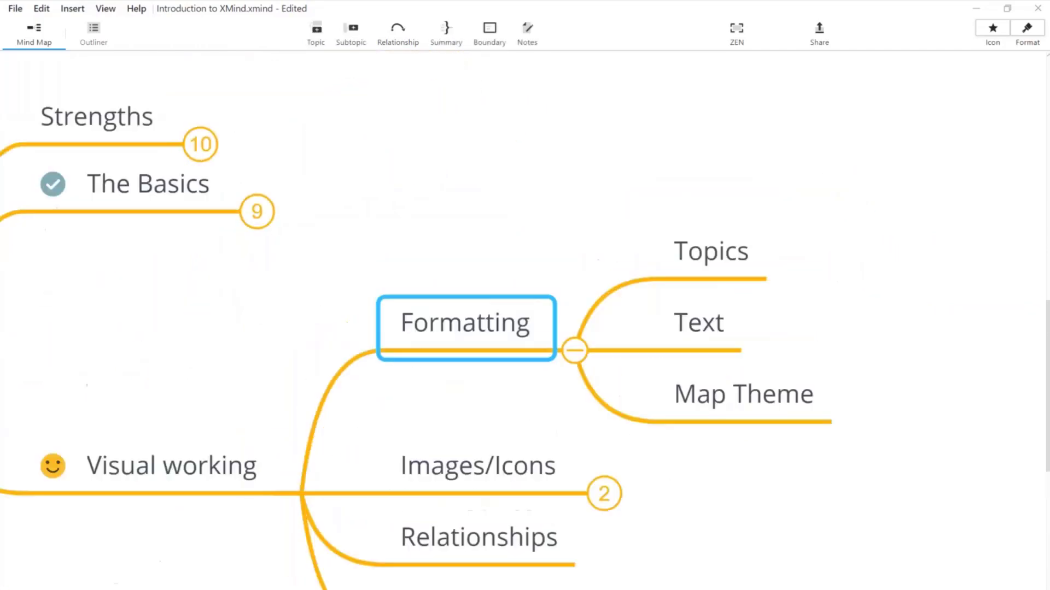
left_click(831, 289)
left_click_drag(826, 287, 771, 235)
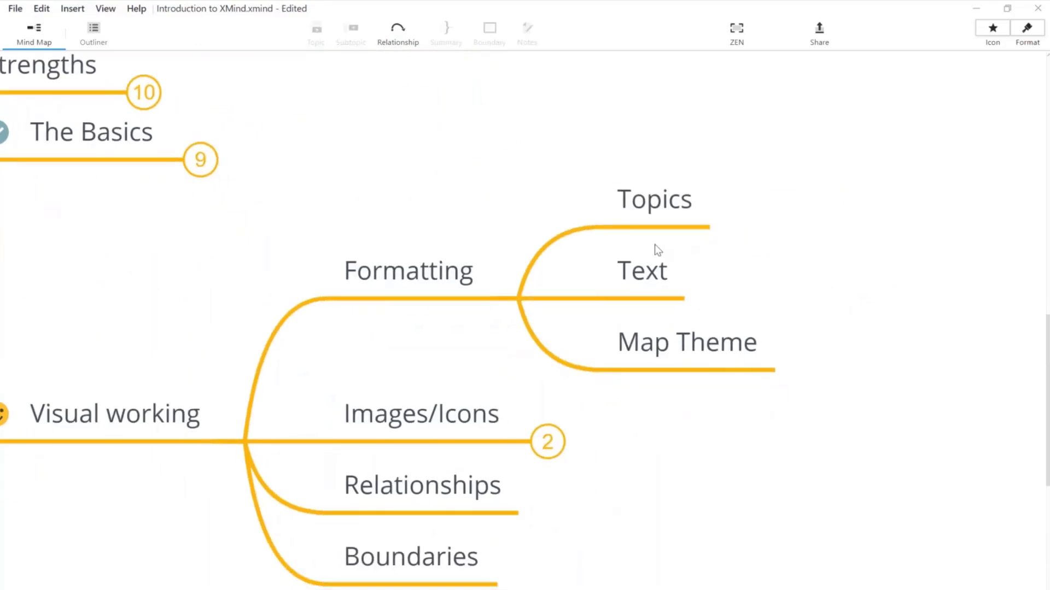
left_click(656, 191)
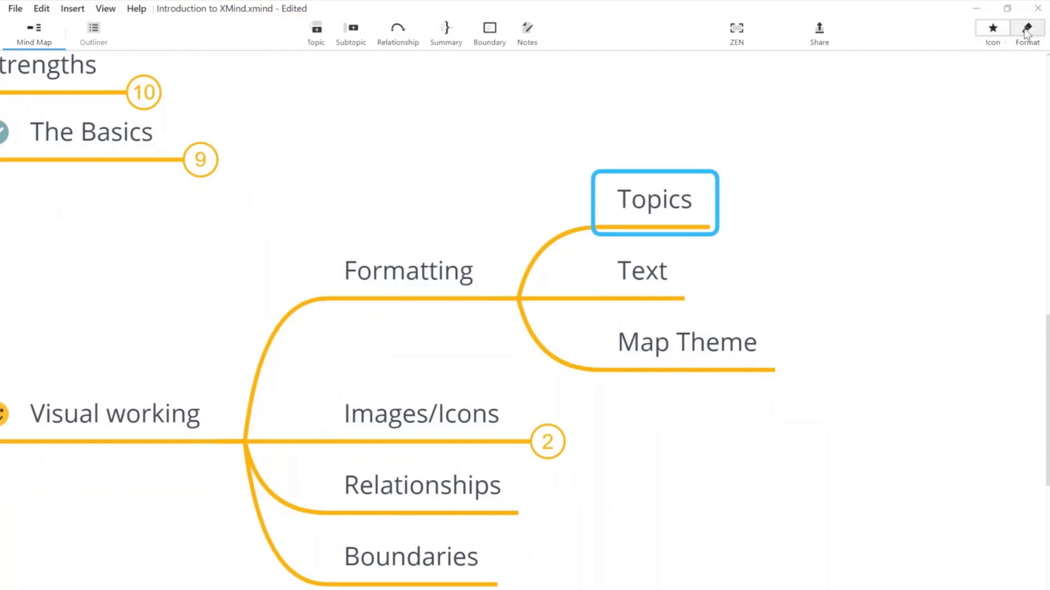
Step: Give the Topics node a rounded-rectangle shape and bring up its border colour picker
left_click(1027, 30)
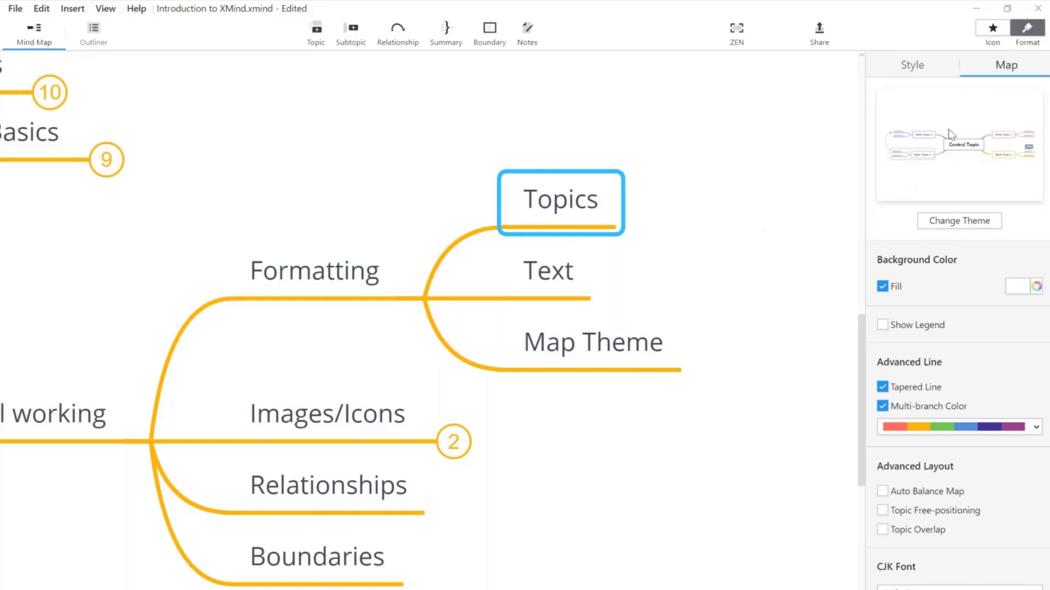
left_click(915, 72)
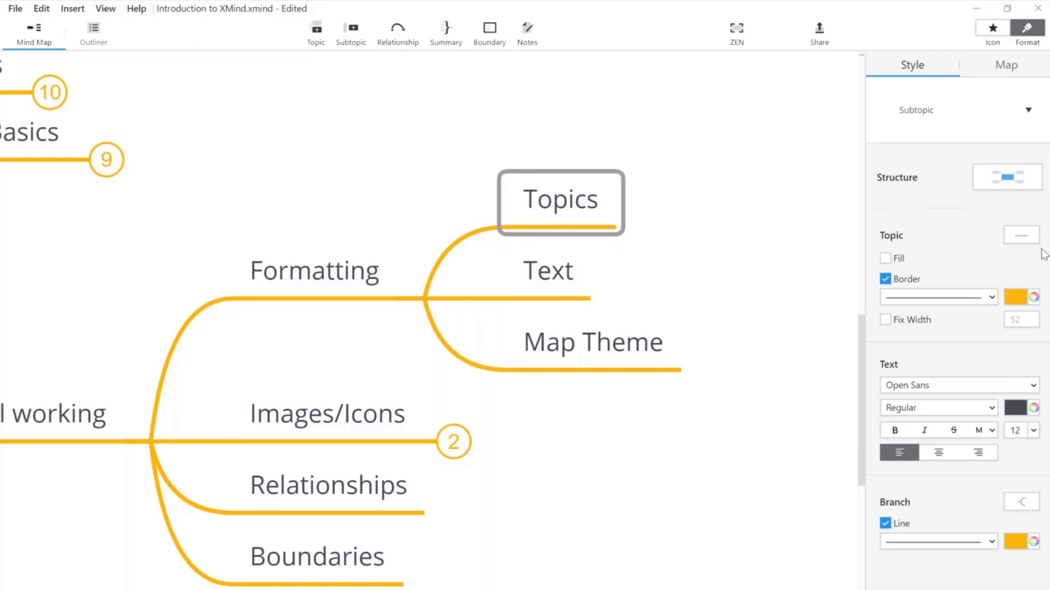
left_click(1021, 237)
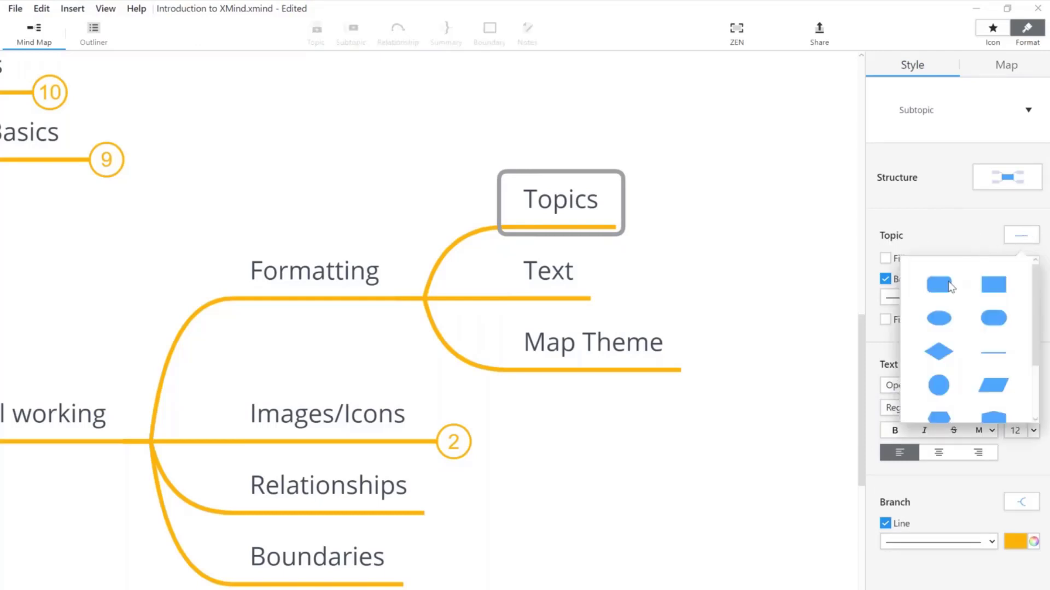
left_click(940, 285)
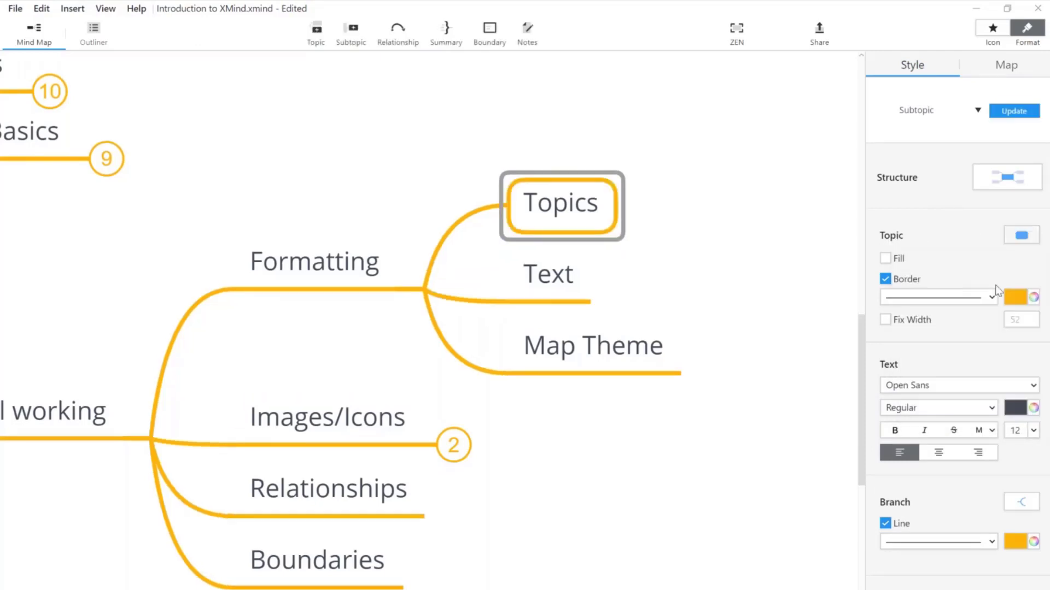
left_click(1033, 297)
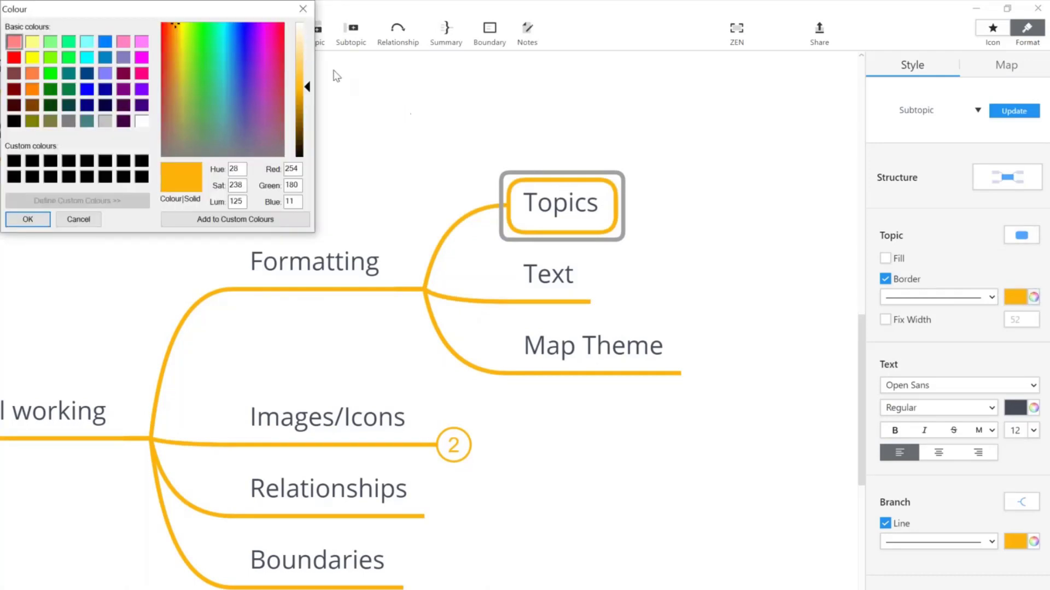
Step: Make the Topics border blue and pick red for its branch line colour
left_click(229, 31)
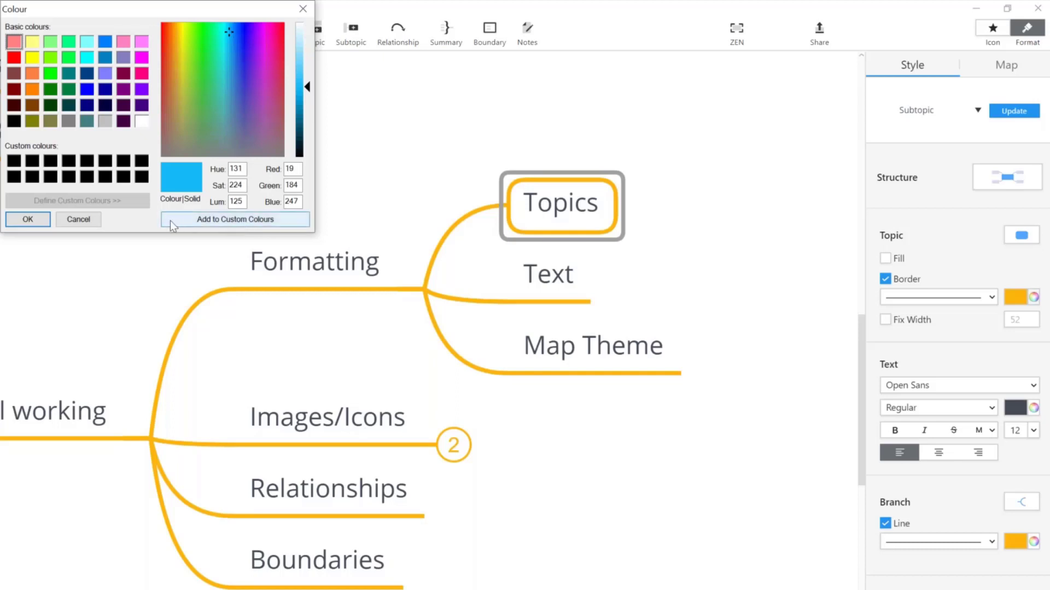
left_click(28, 220)
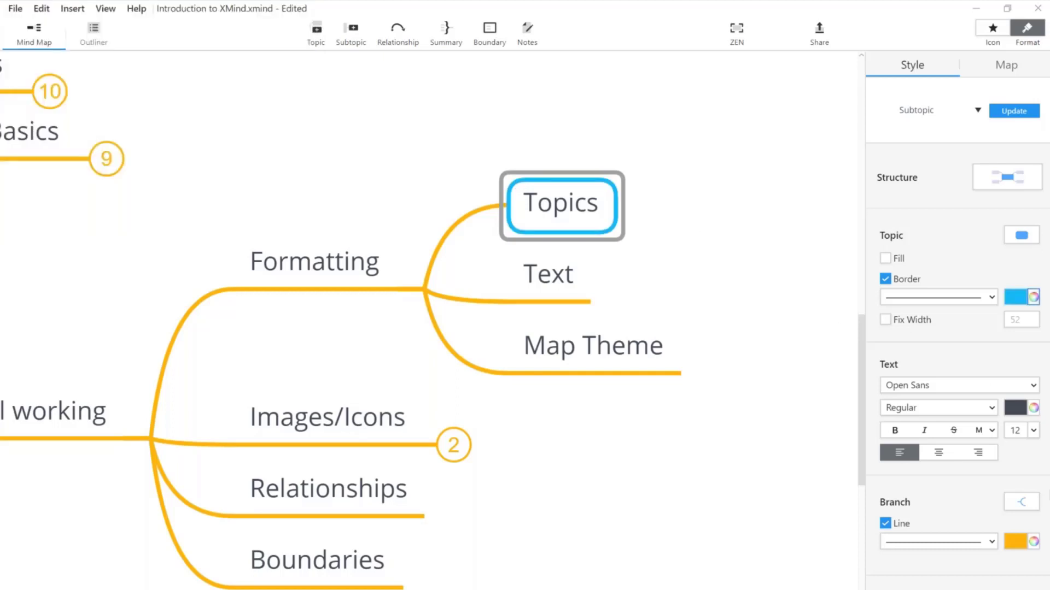
left_click(1034, 542)
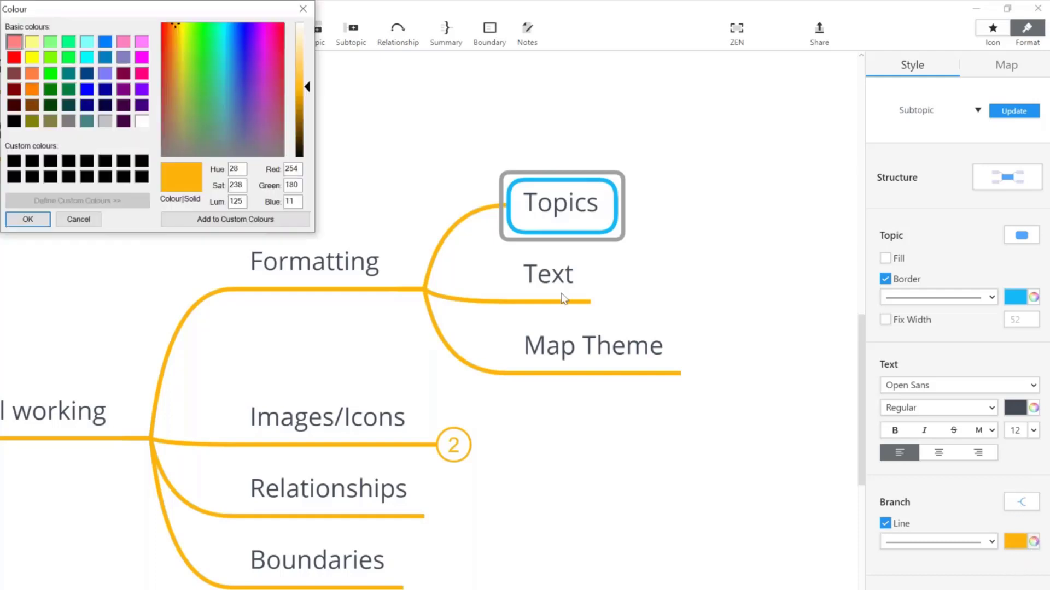
left_click(199, 45)
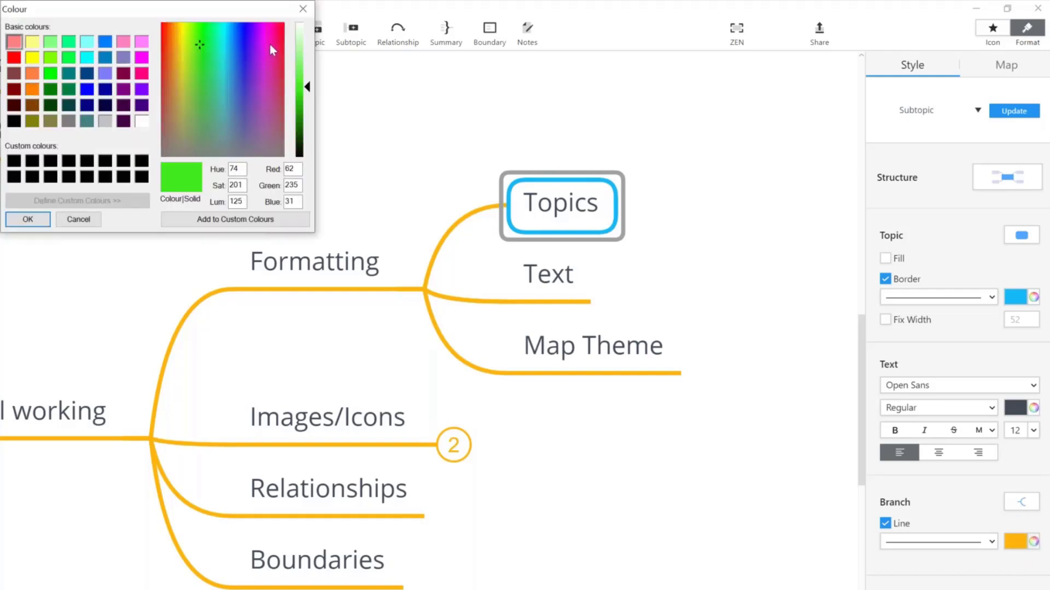
left_click_drag(270, 44, 281, 26)
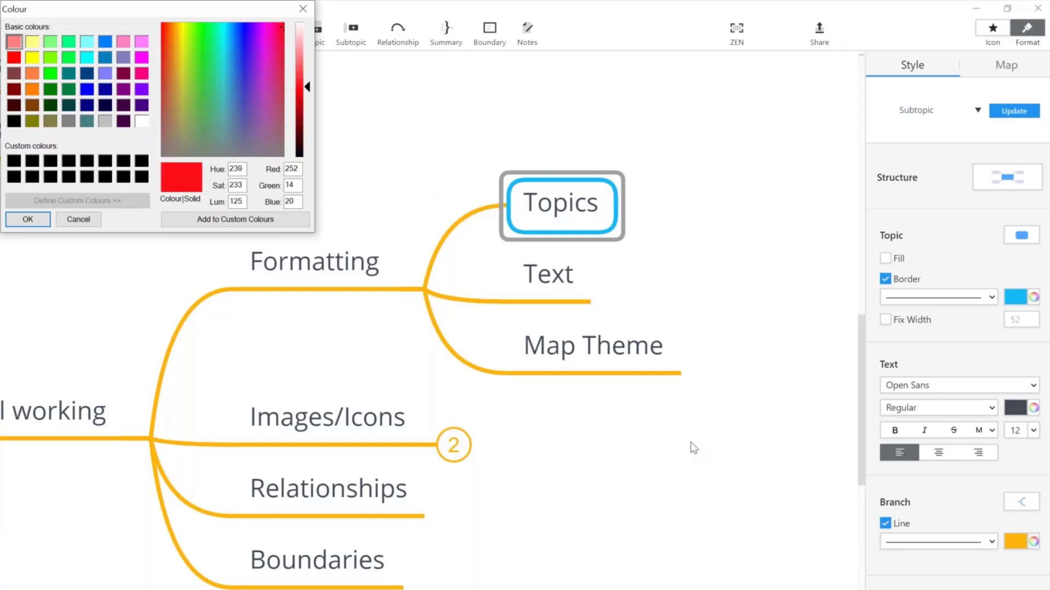
Step: Apply the red branch line and give Topics a bracket-style connector
left_click(28, 220)
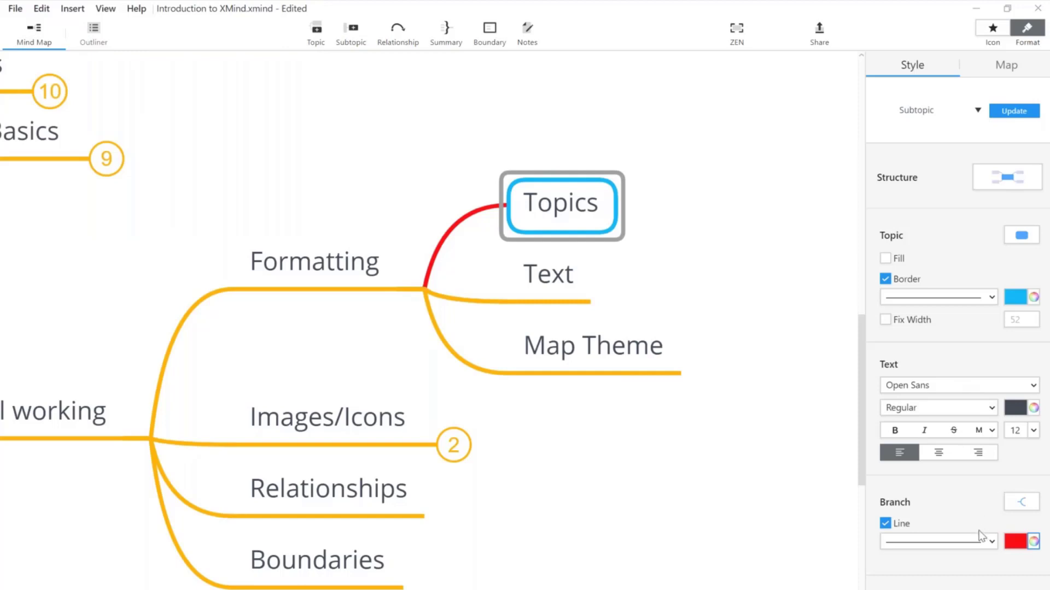
left_click(1022, 501)
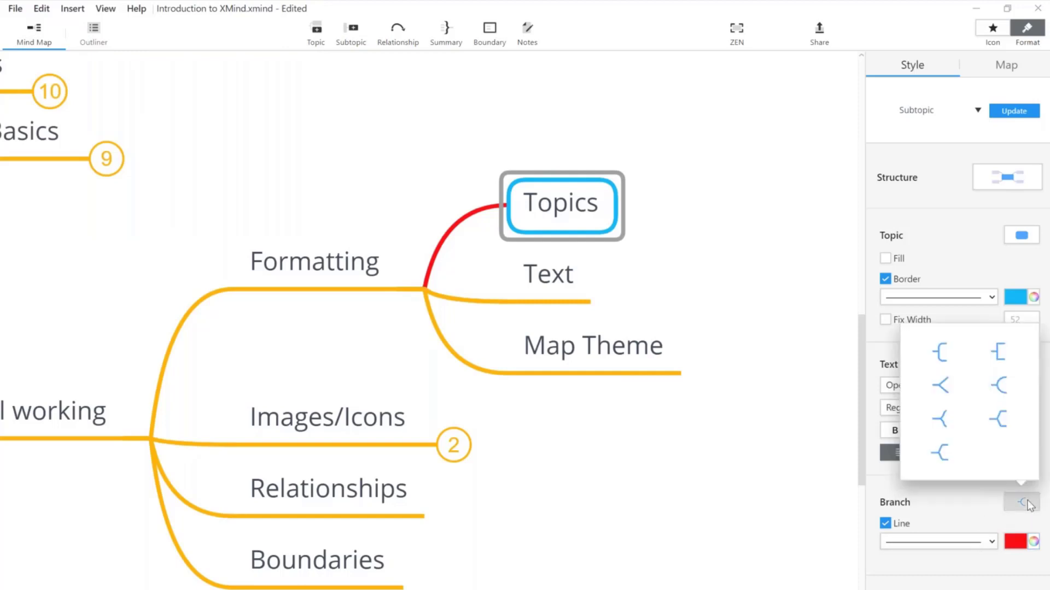
left_click(998, 353)
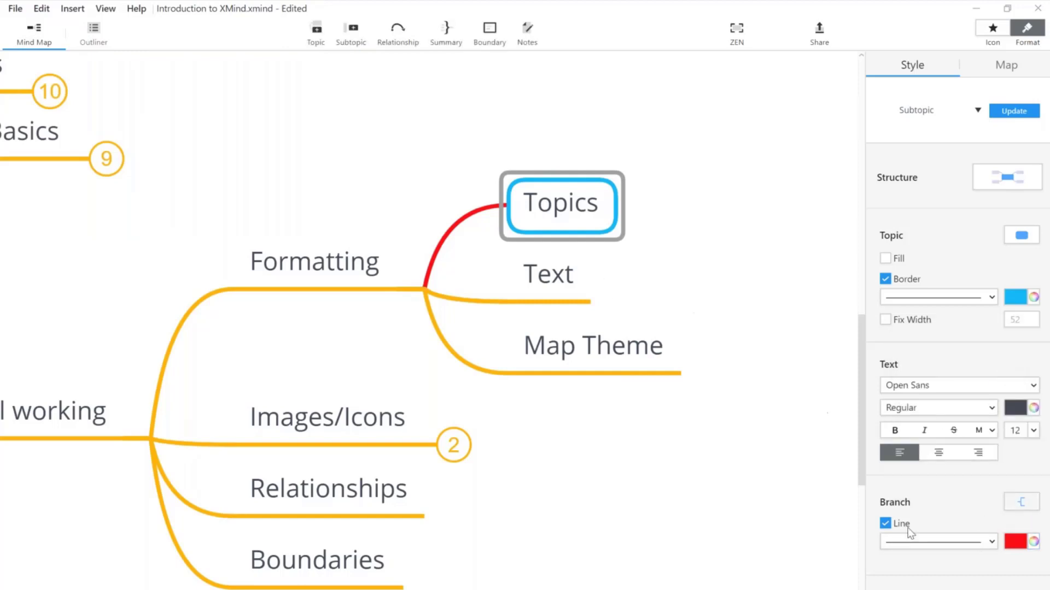
Step: Add Subtopic 1, 2 and 3 under Topics, then reselect the Topics node
key("Tab")
key("Return")
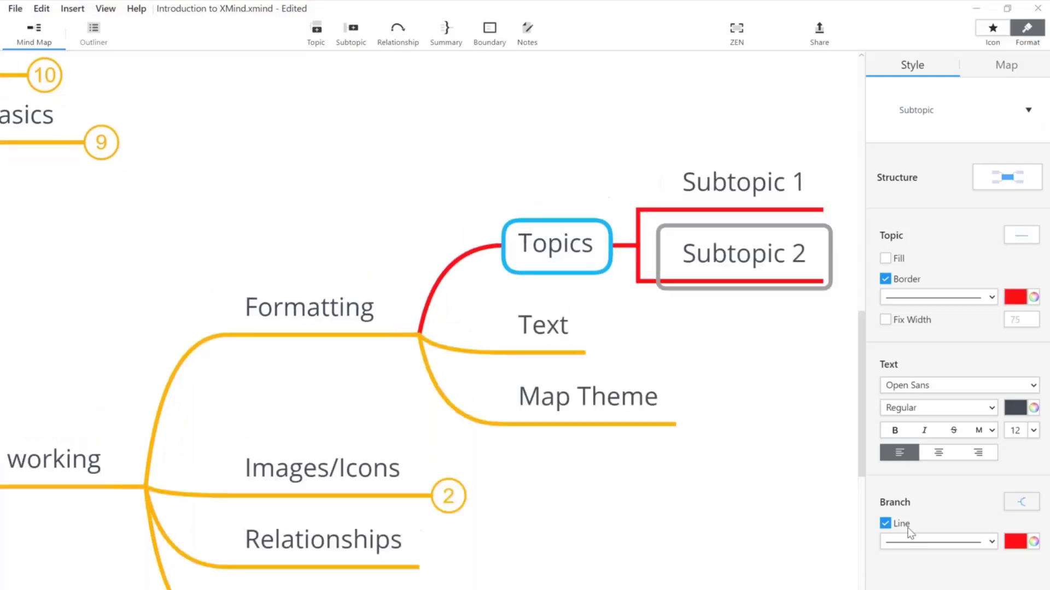
key("Return")
left_click(719, 383)
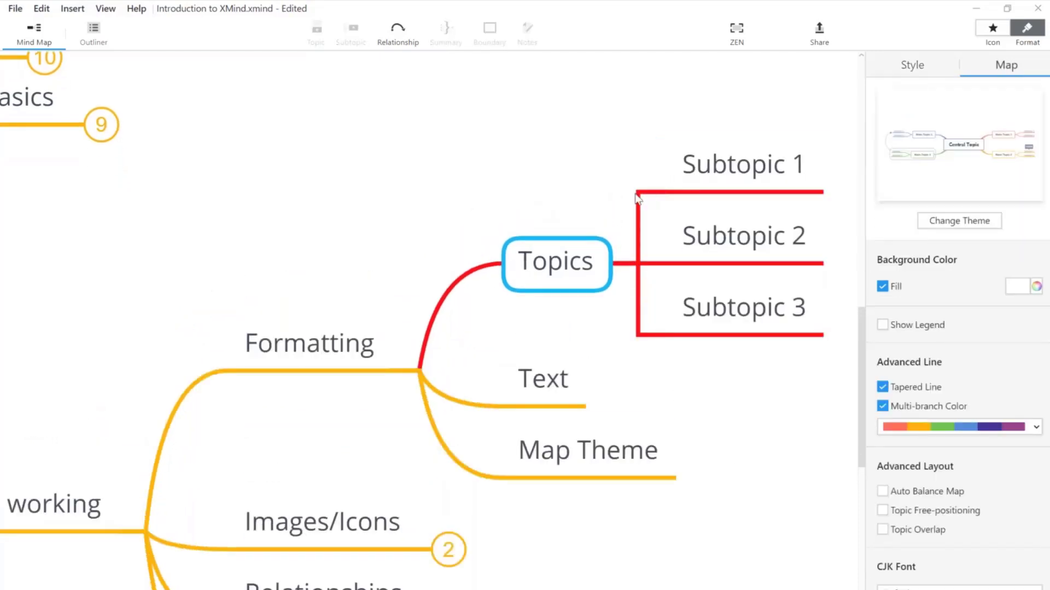
left_click_drag(499, 174, 689, 306)
left_click(545, 267)
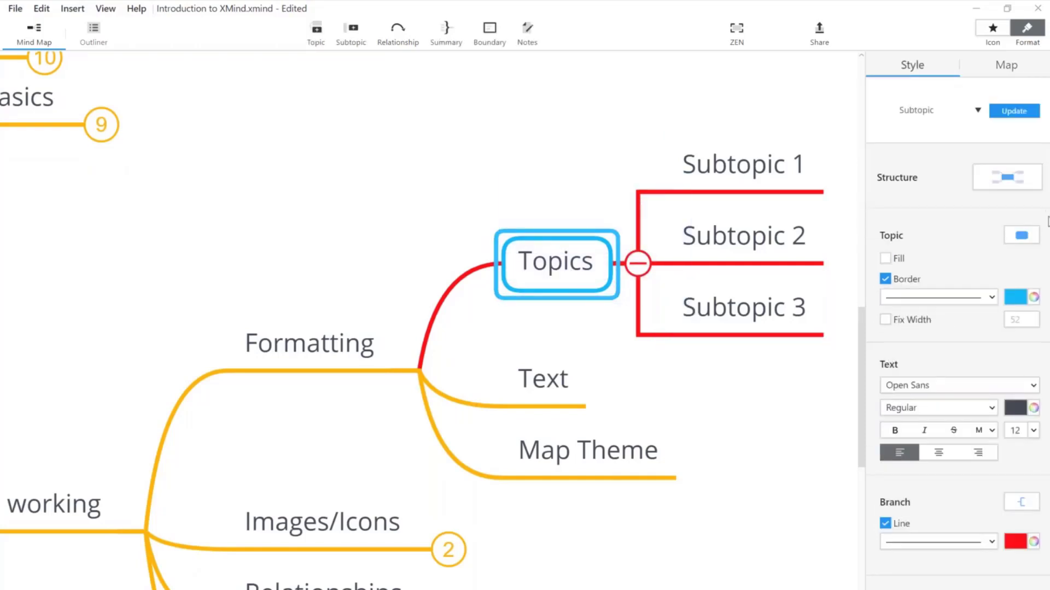
left_click(1044, 430)
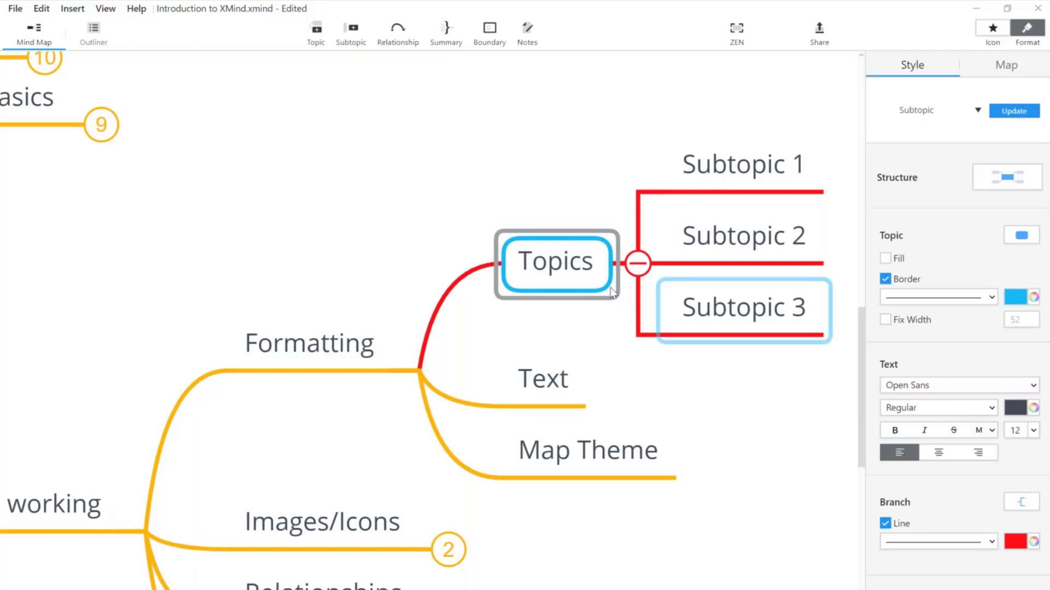
Step: Try a dark red text colour on the Topics label
double_click(564, 268)
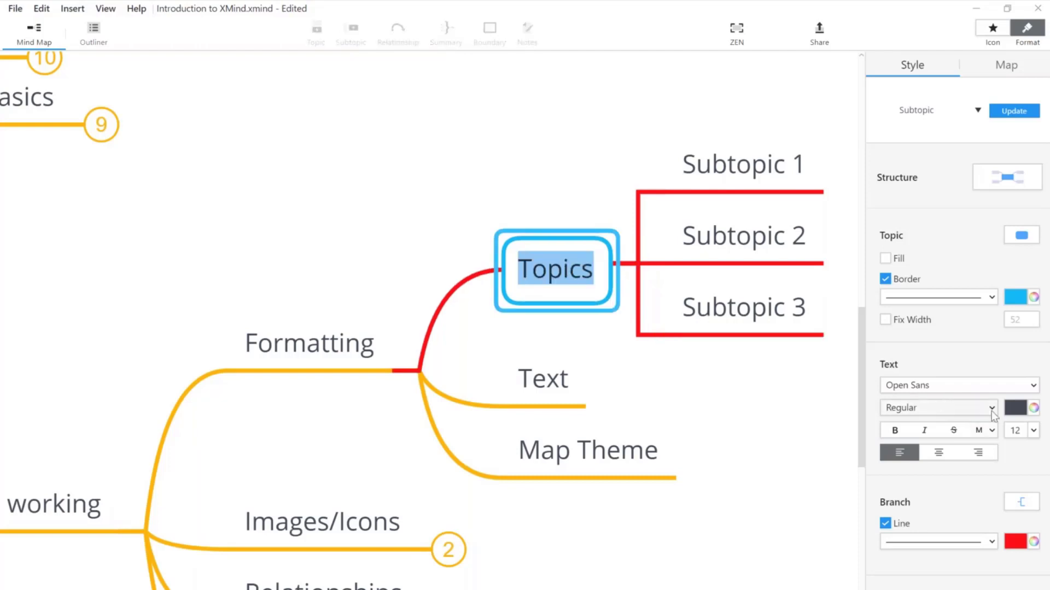
left_click(1034, 408)
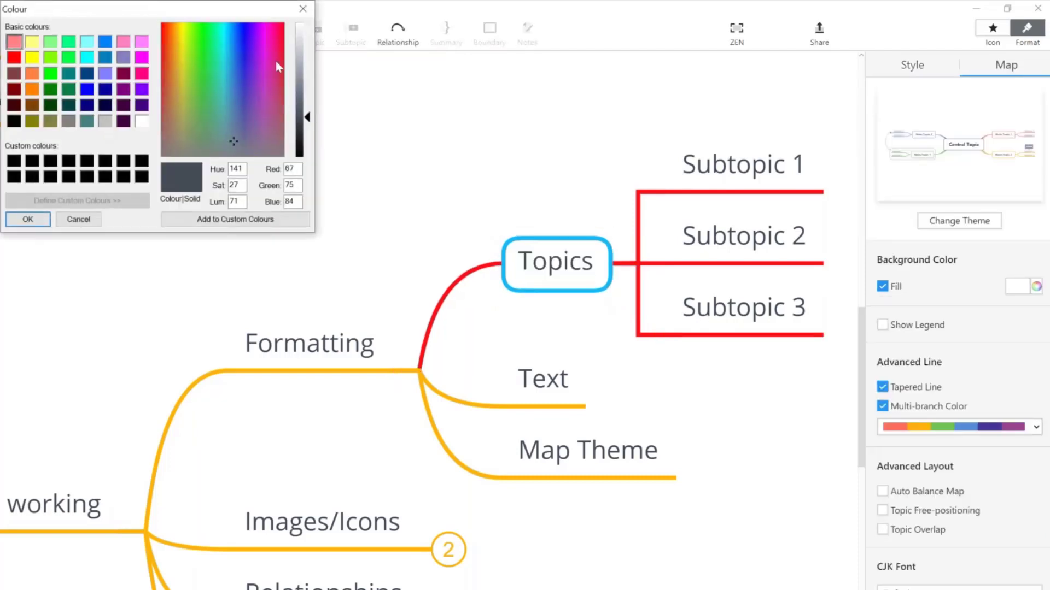
left_click_drag(275, 62, 166, 34)
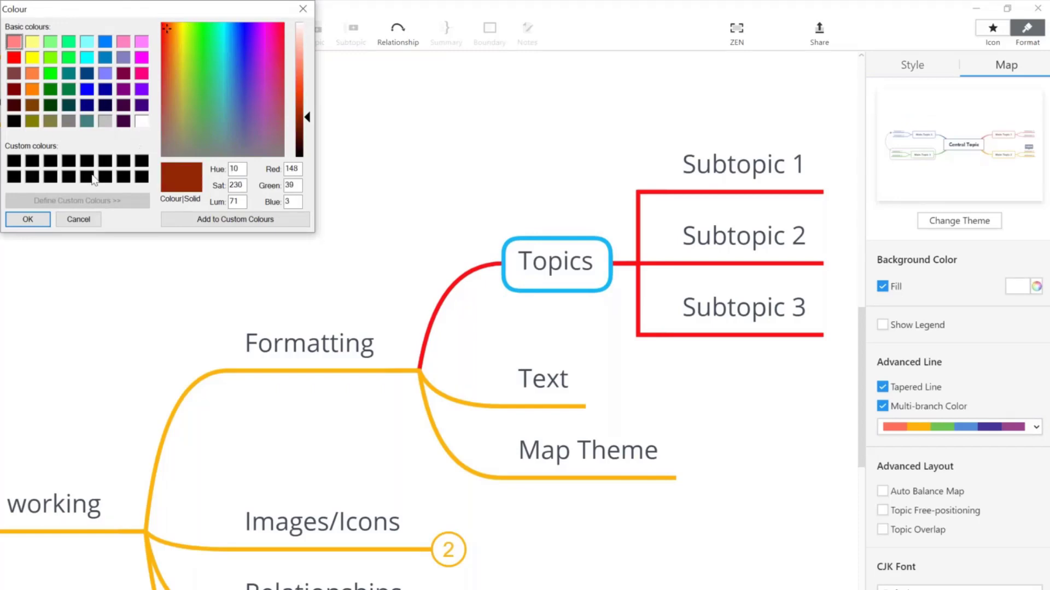
left_click(28, 220)
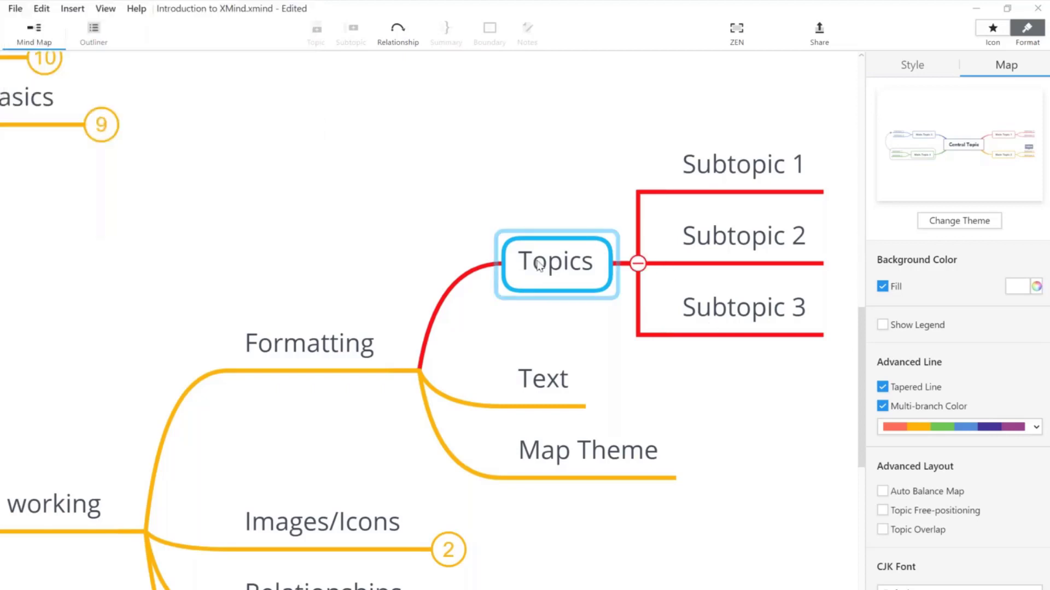
left_click(578, 272)
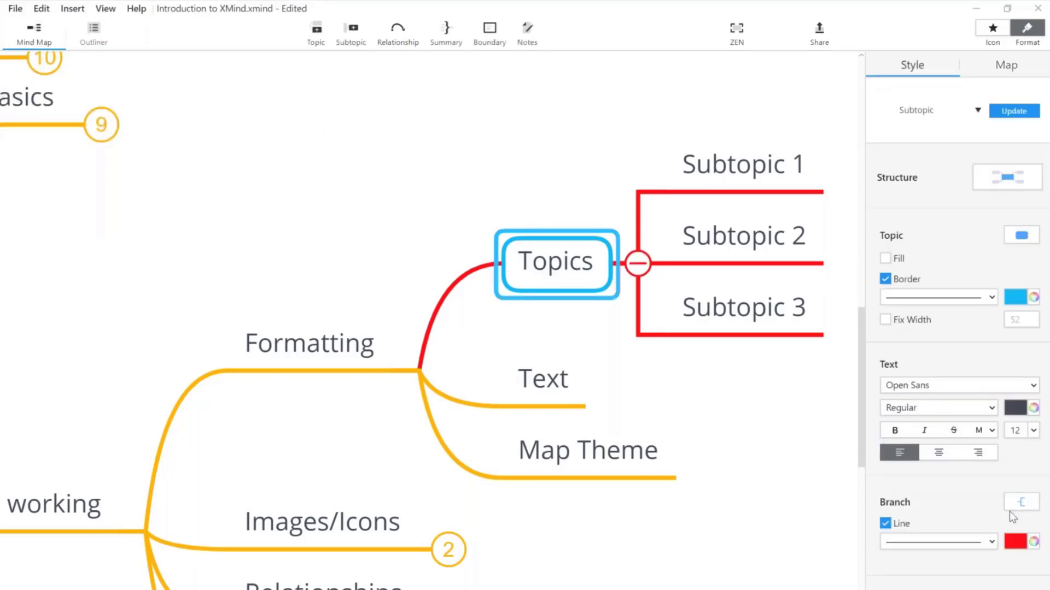
left_click(1034, 410)
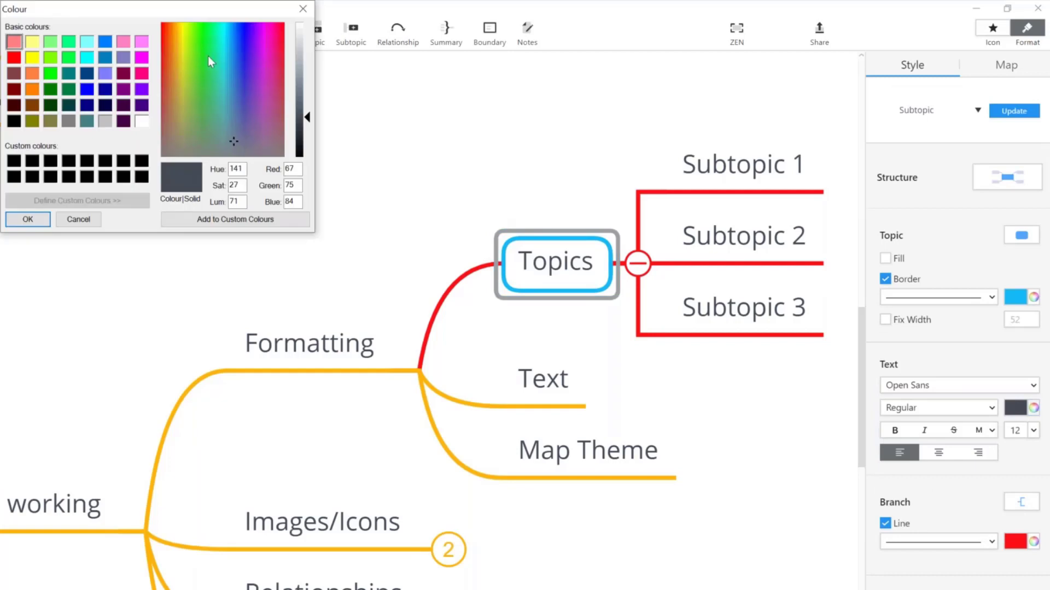
left_click(183, 30)
left_click(171, 35)
left_click(164, 26)
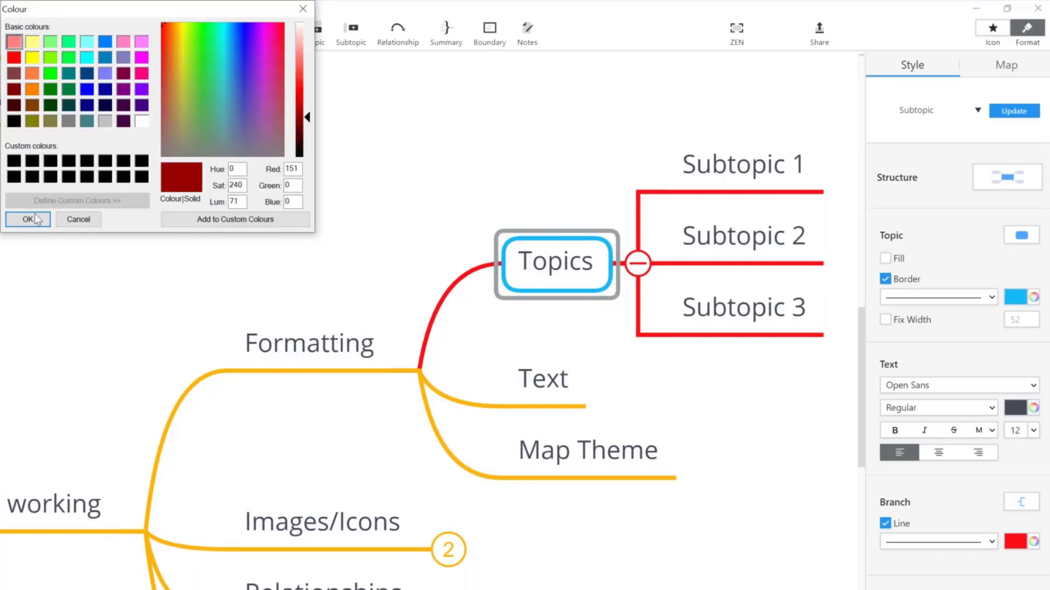
left_click(28, 220)
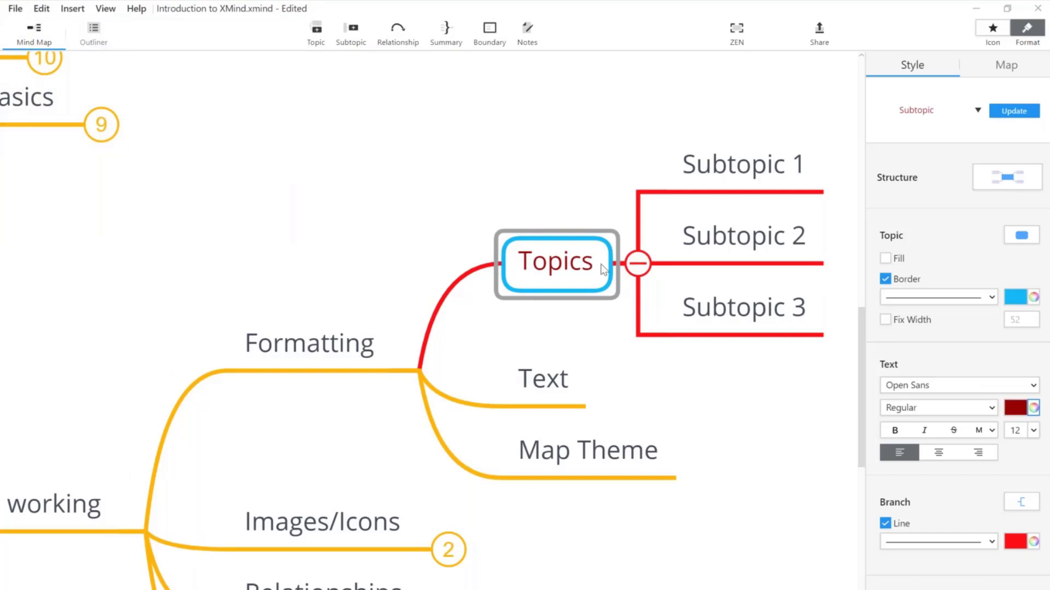
Step: Change the Topics label colour to a saturated green
left_click(1033, 408)
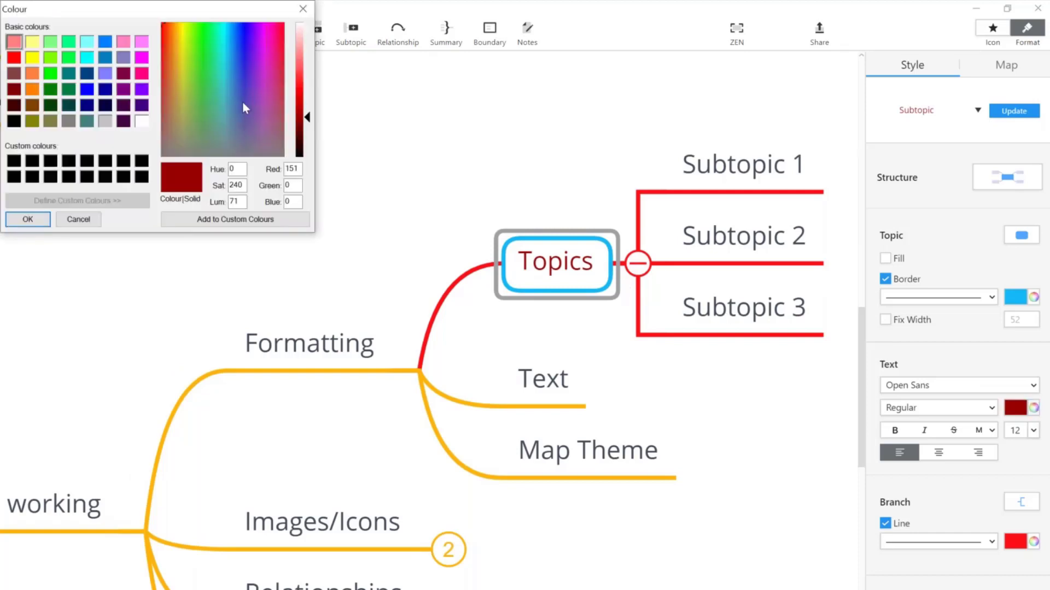
left_click(223, 32)
left_click(208, 31)
left_click(209, 23)
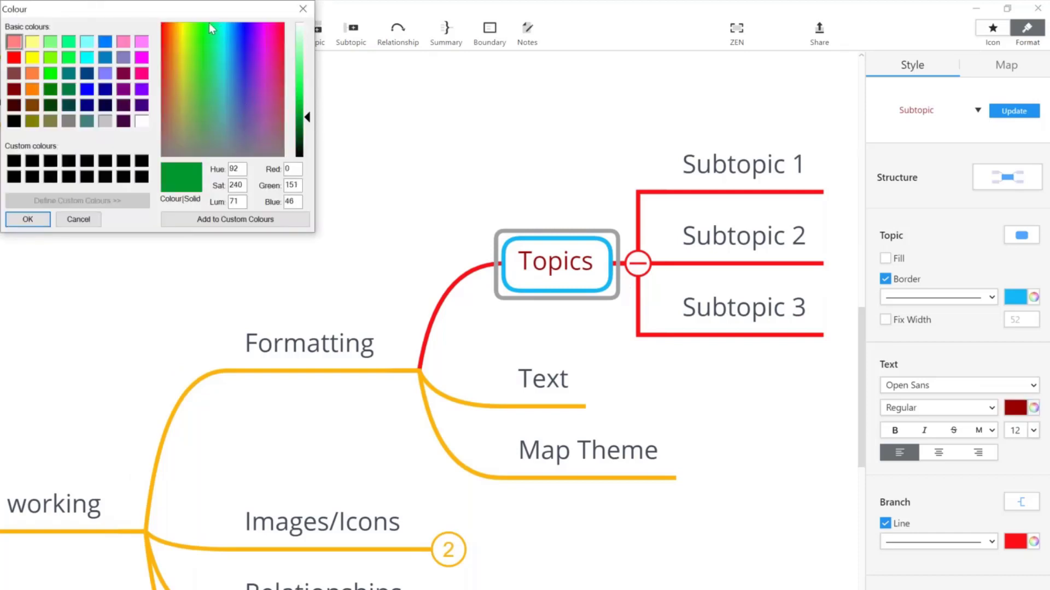
left_click(39, 221)
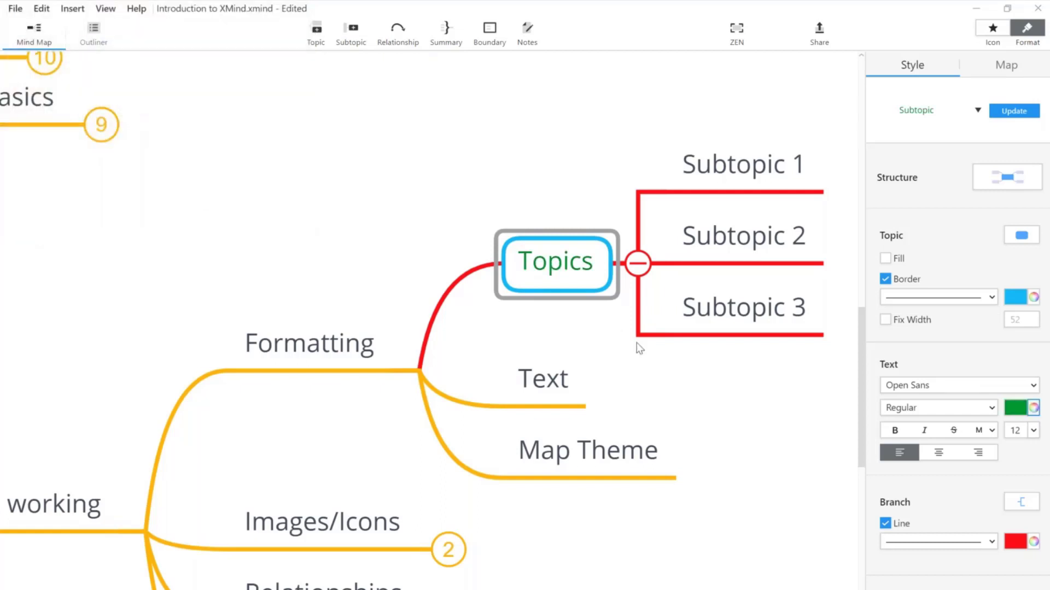
Step: Make the Topics label bold italic Droid Serif and collapse its three subtopics
left_click(894, 430)
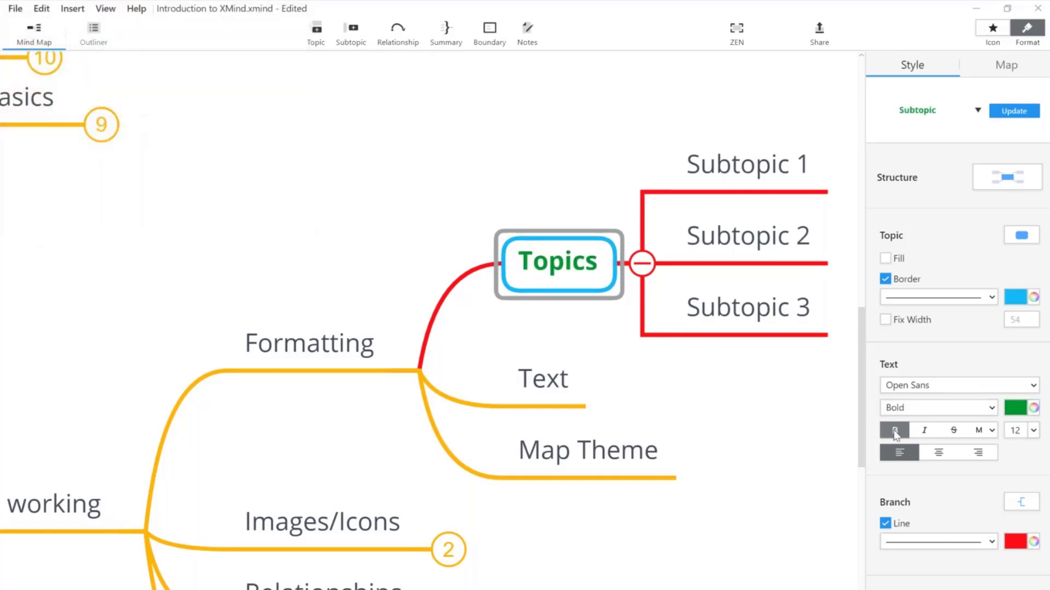
left_click(924, 430)
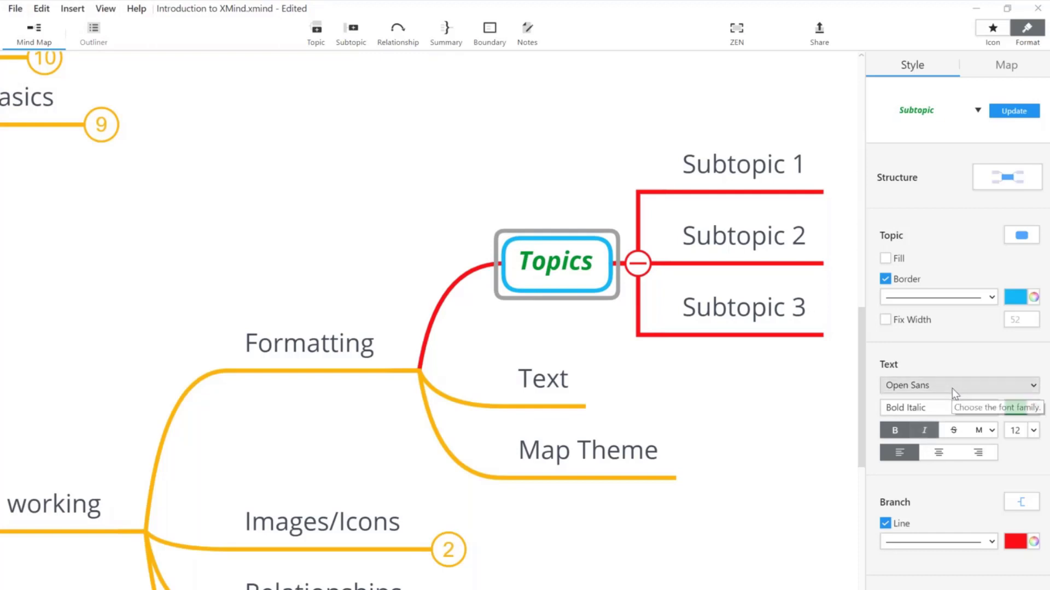
left_click(1012, 386)
left_click(913, 441)
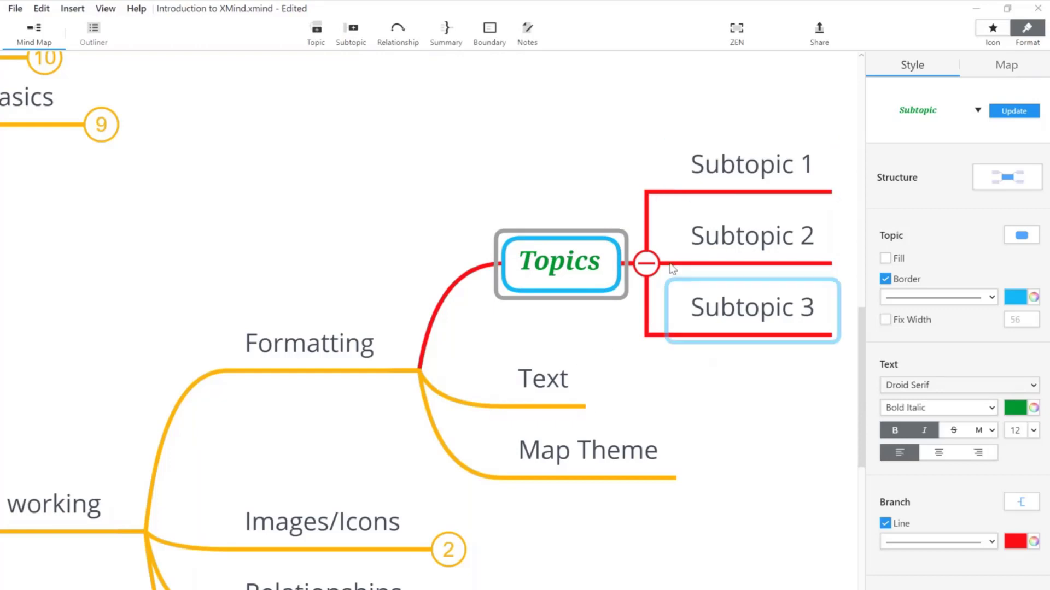
left_click(646, 264)
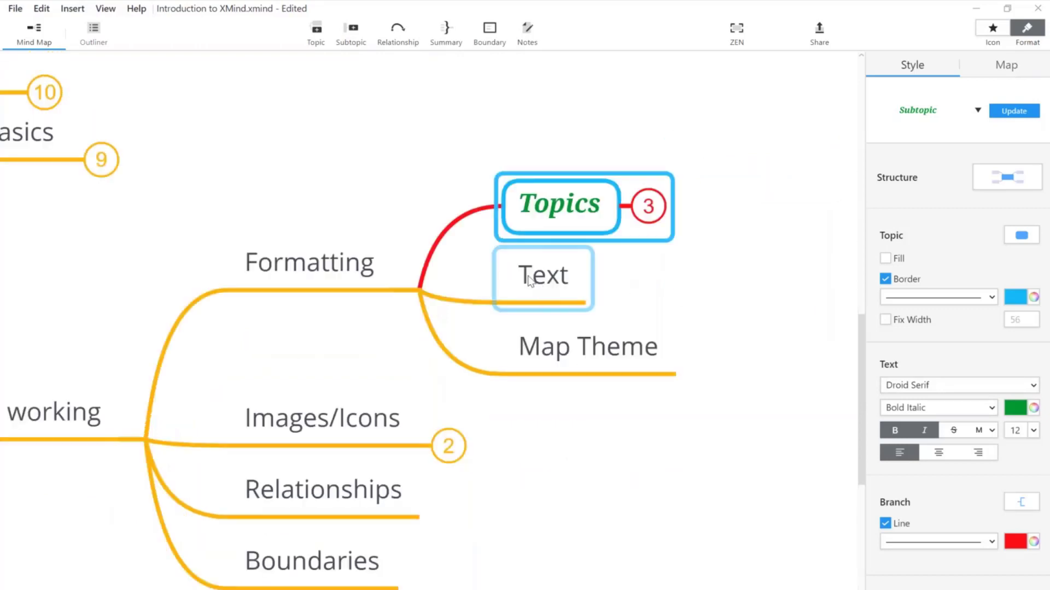
Step: Apply the Business theme to the map and view the whole result
left_click(588, 347)
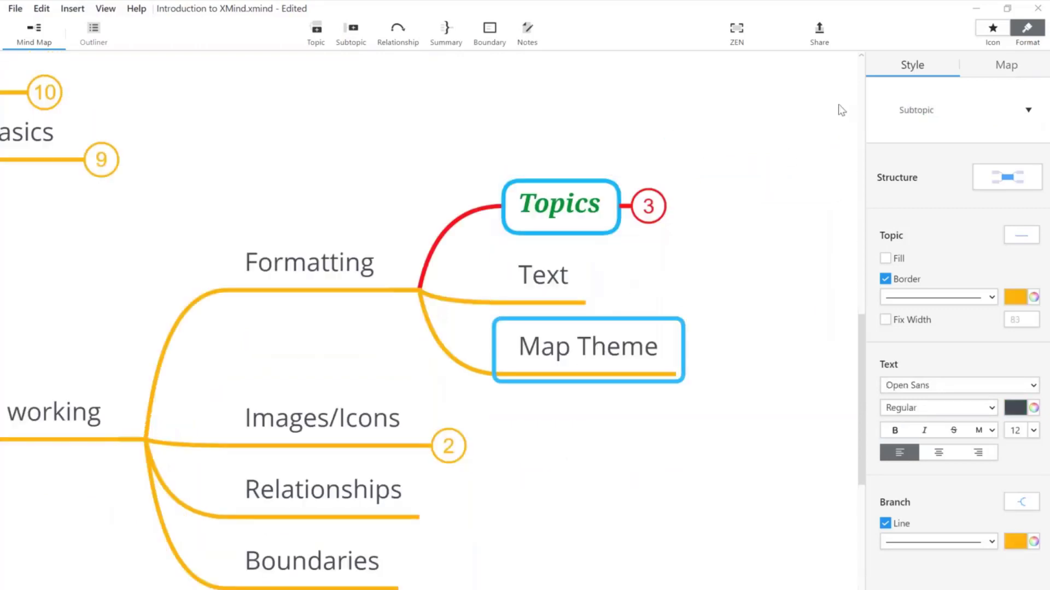
left_click(1005, 66)
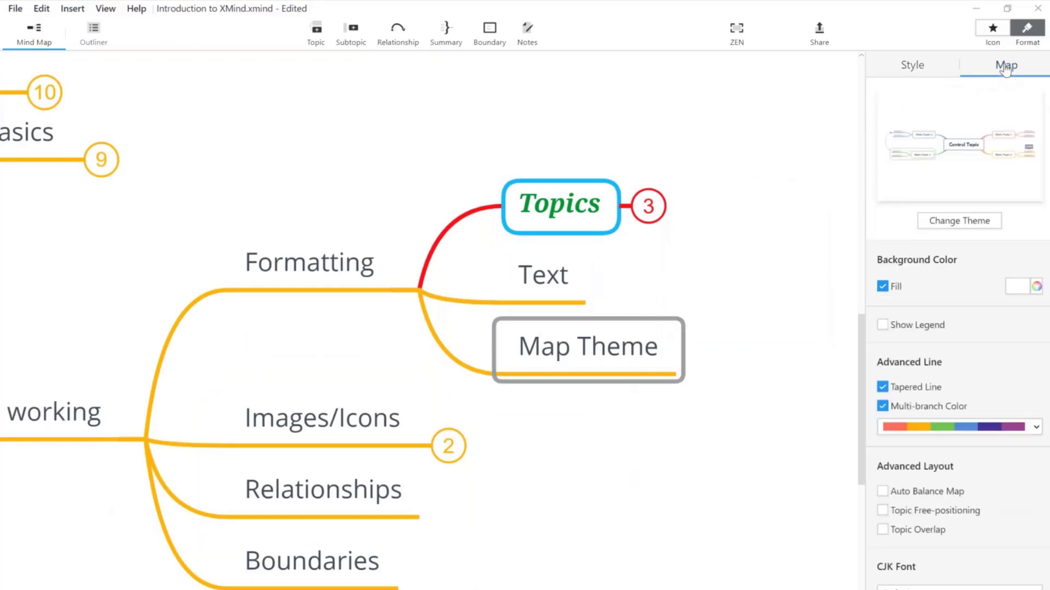
left_click(943, 227)
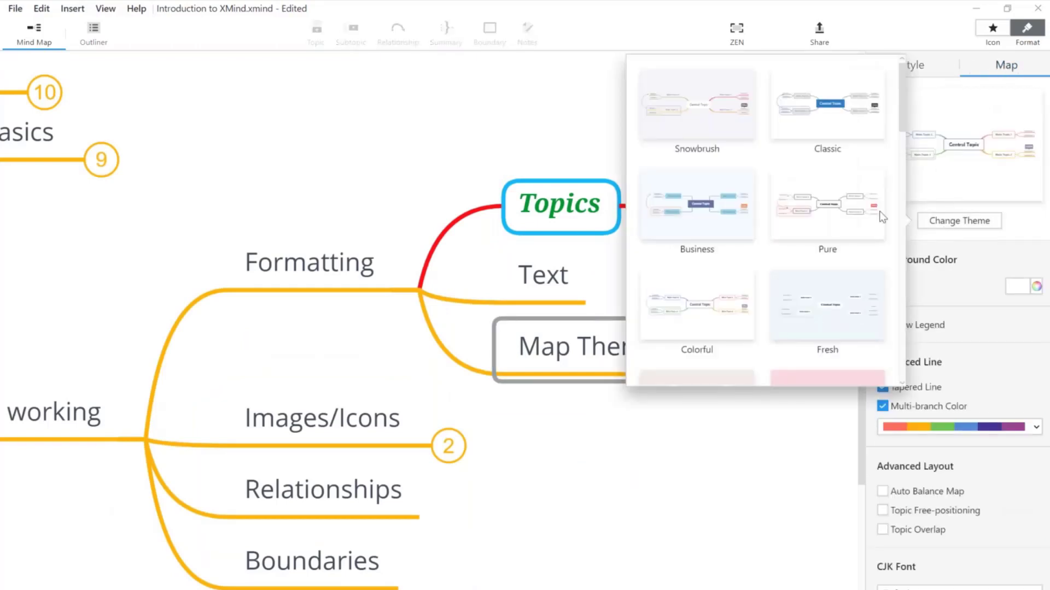
left_click(716, 217)
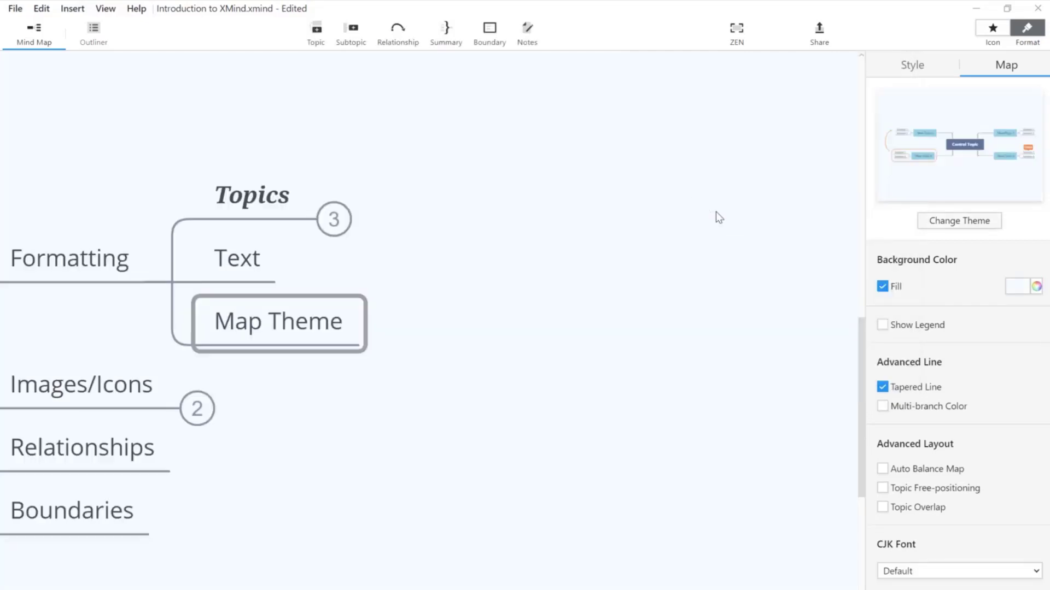
left_click_drag(228, 232, 1047, 379)
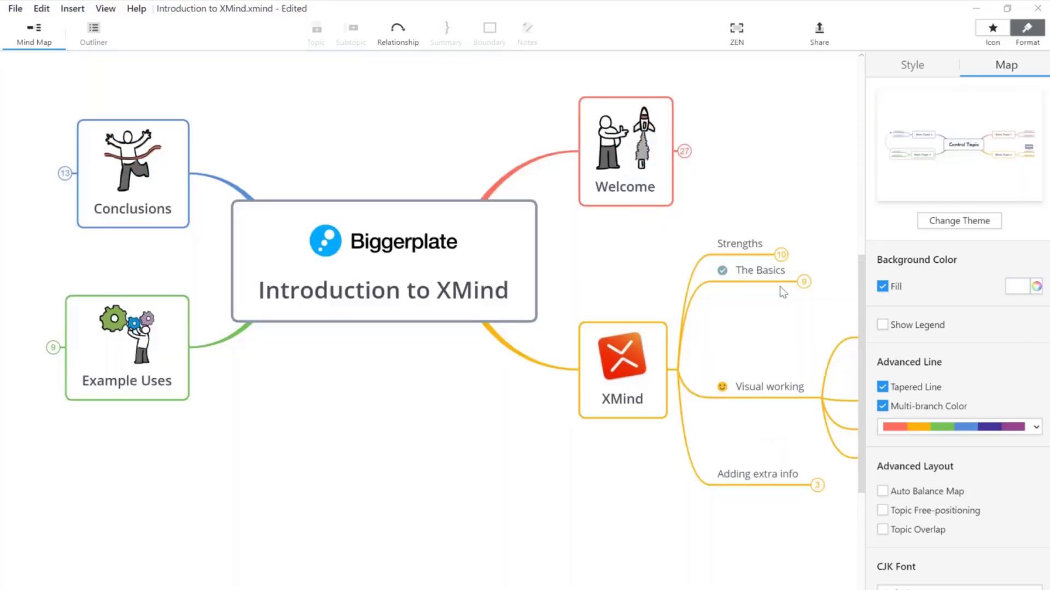
Step: Browse the rest of the theme gallery and close it without choosing a theme
left_click(960, 225)
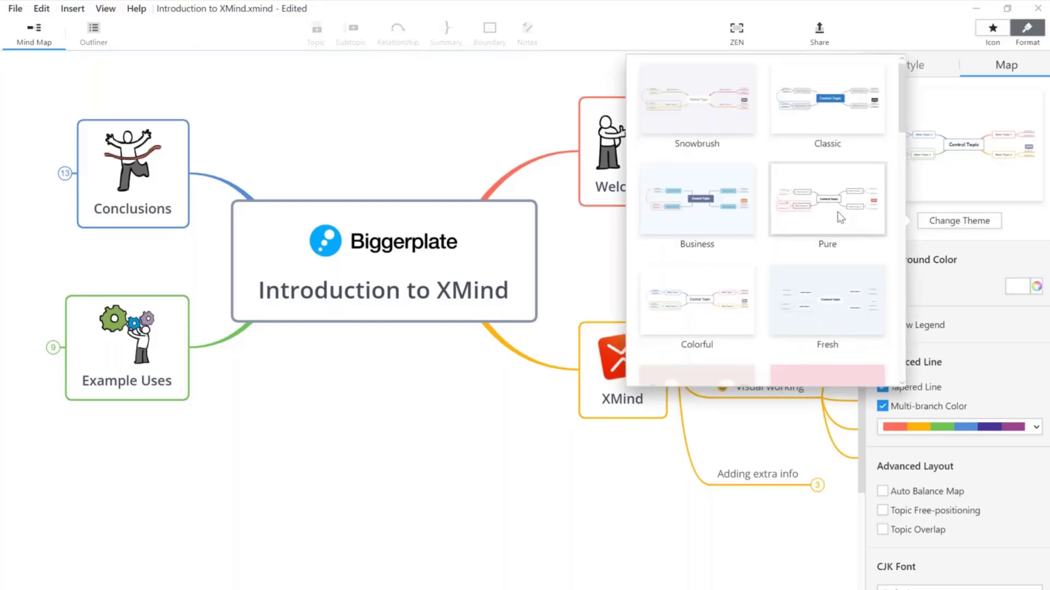
scroll(839, 216, "down", 10)
scroll(838, 212, "down", 7)
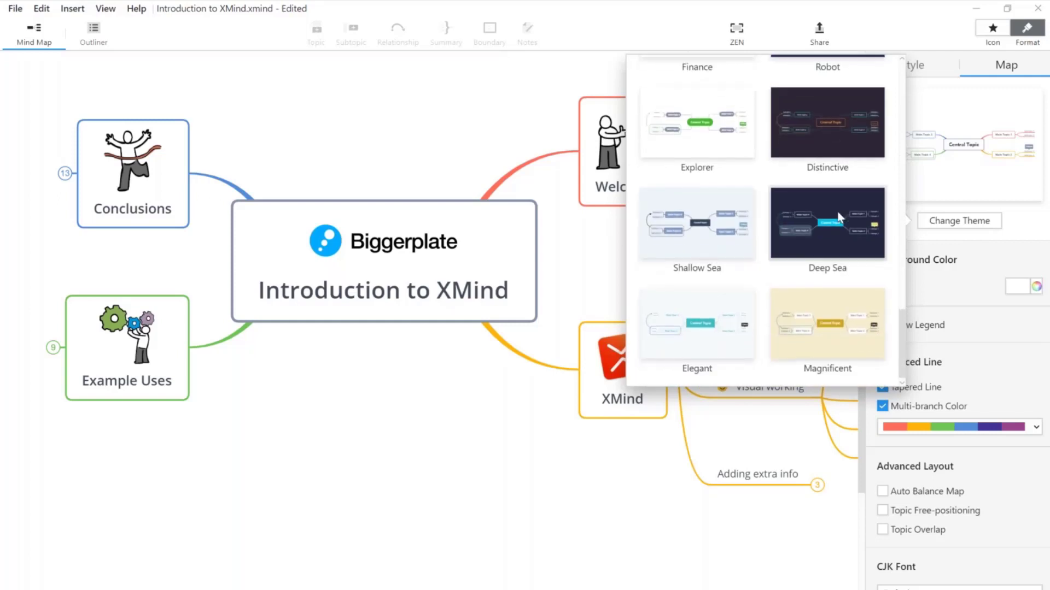
left_click(1011, 241)
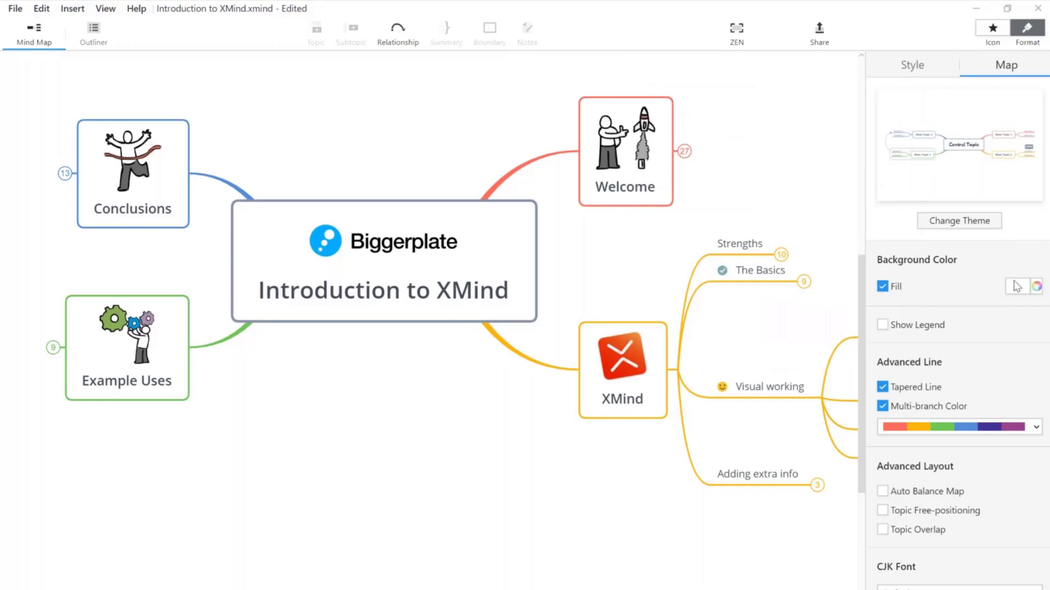
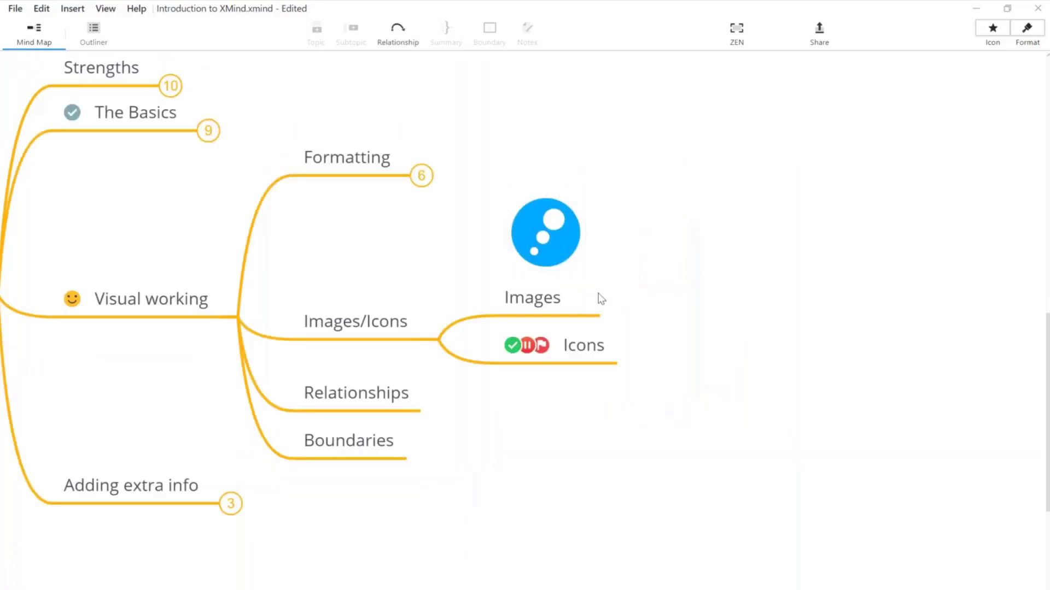
Step: Add subtopics 'Local image' and 'Use stickers' under Images
left_click(573, 316)
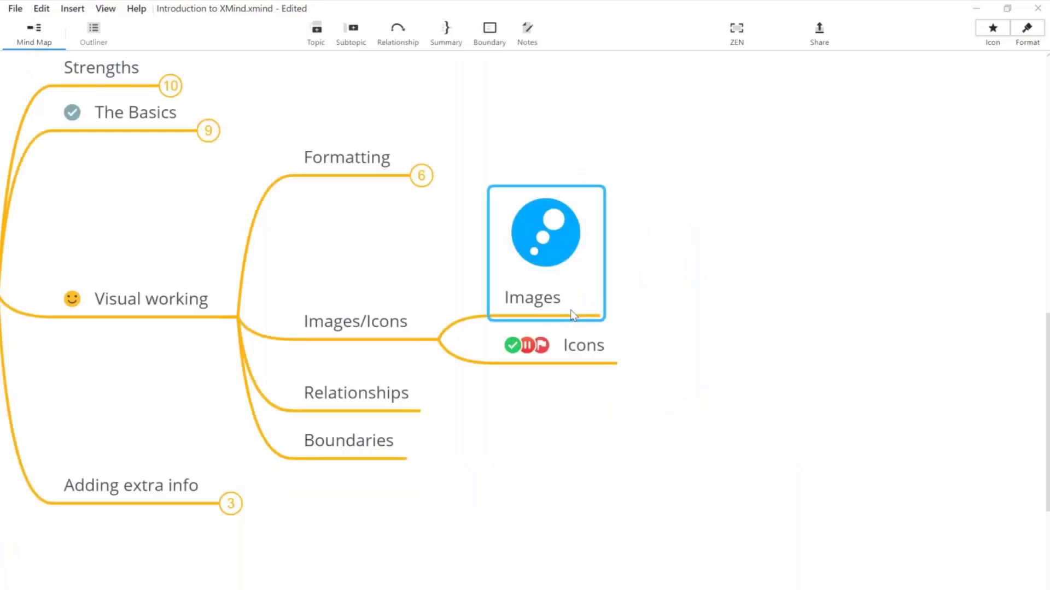
key("Tab")
type("Loca")
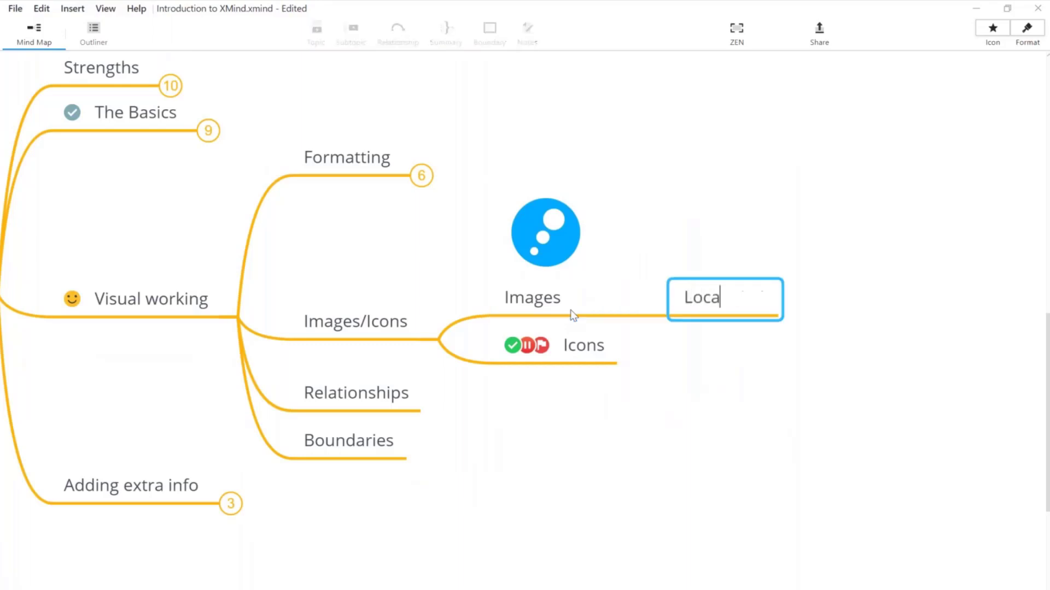
type("l image")
key("Return")
key("Return")
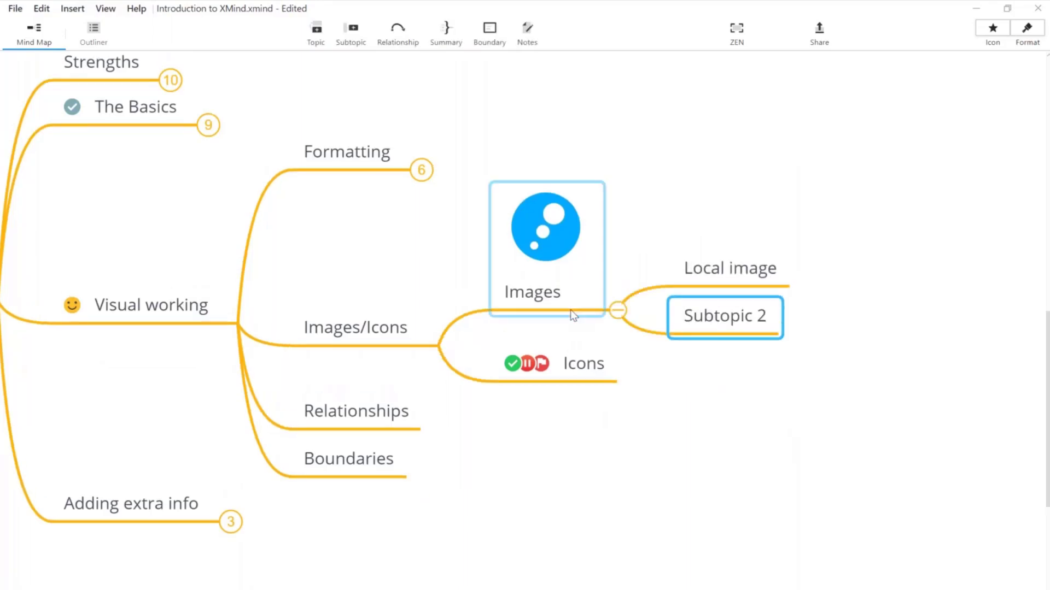
type("Use stickers")
key("Return")
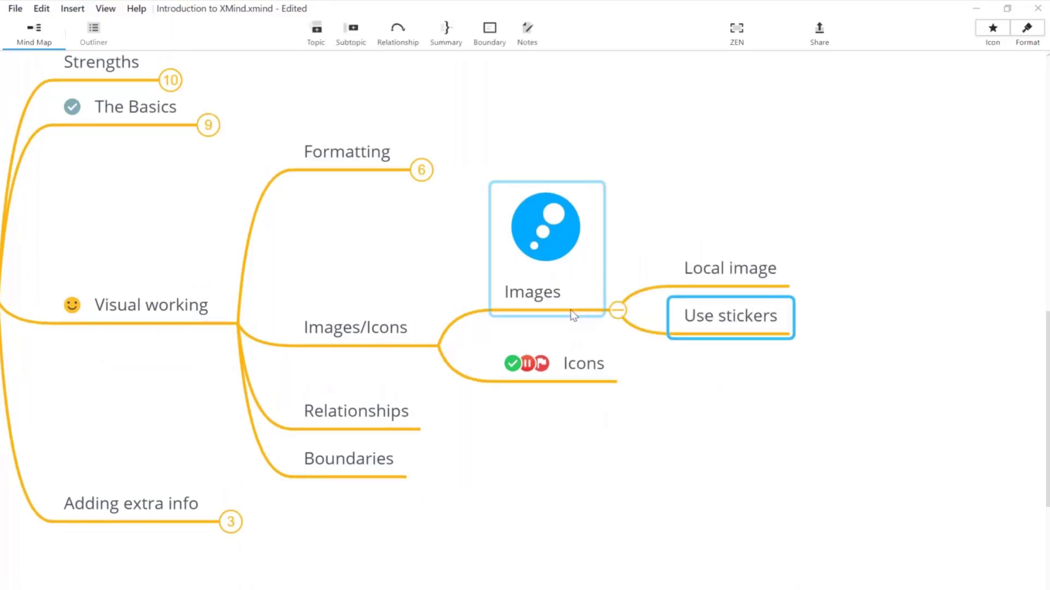
Step: Move the blue bubble picture from Images onto the Local image topic
left_click(553, 222)
left_click_drag(553, 222, 747, 268)
left_click(739, 352)
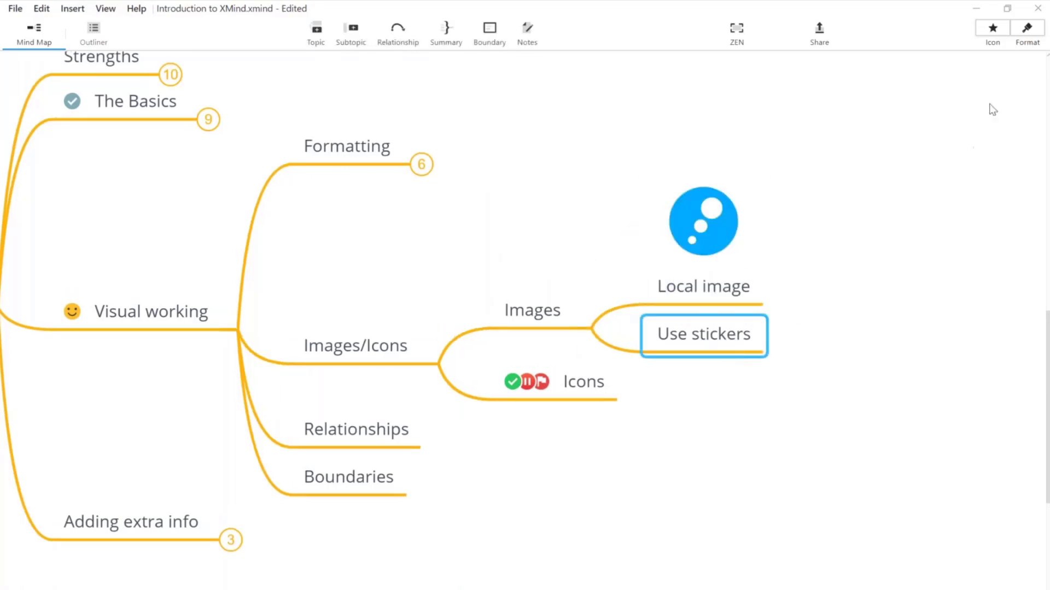
left_click(701, 228)
left_click_drag(701, 227, 793, 304)
Step: Give Use stickers an airplane sticker from the sticker library, trying several stickers first
left_click(743, 326)
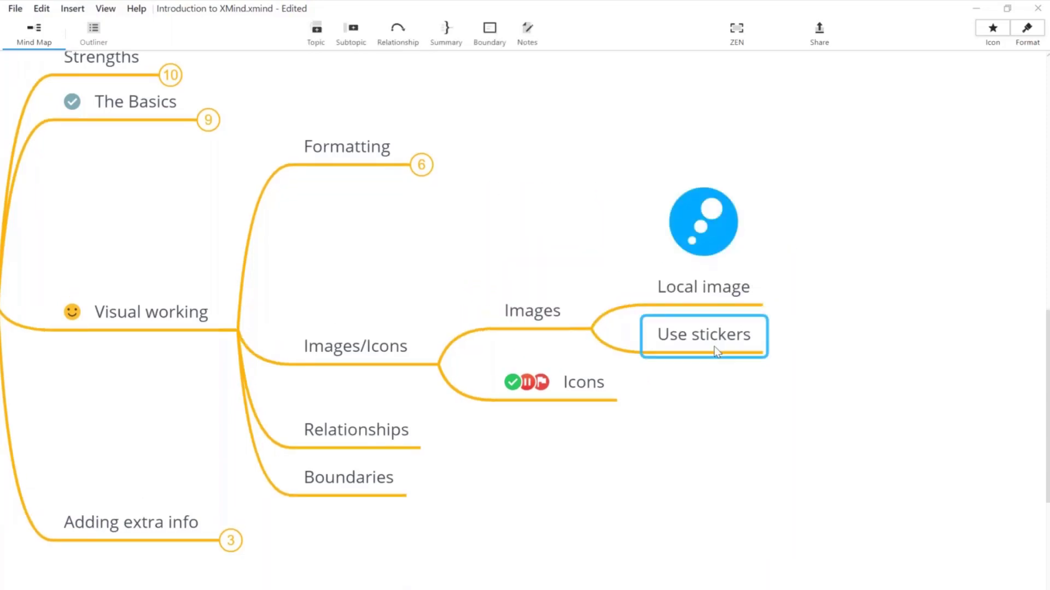
left_click(993, 30)
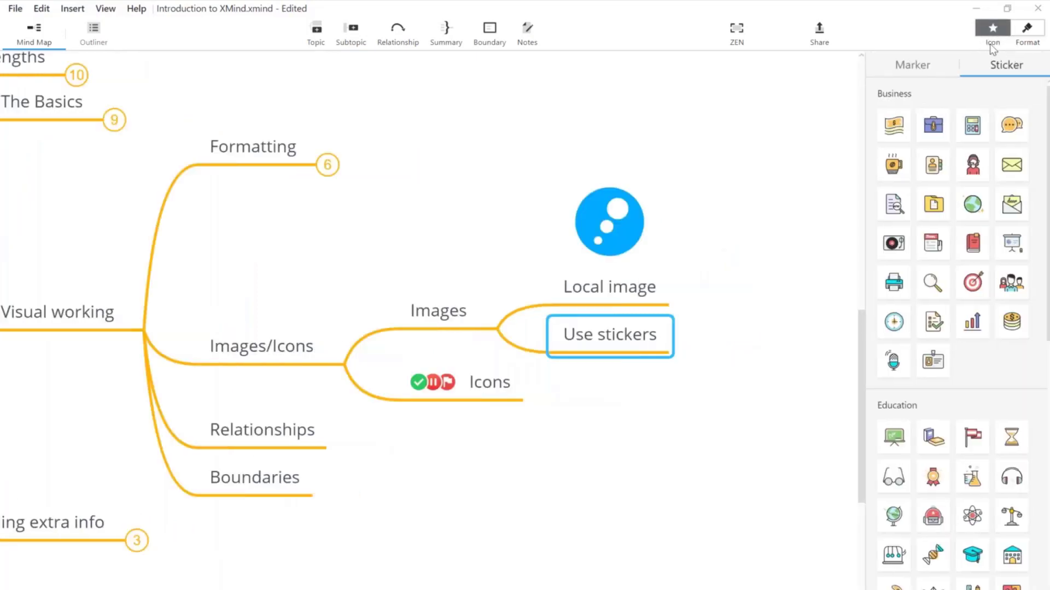
left_click(1011, 124)
left_click(972, 205)
left_click(972, 282)
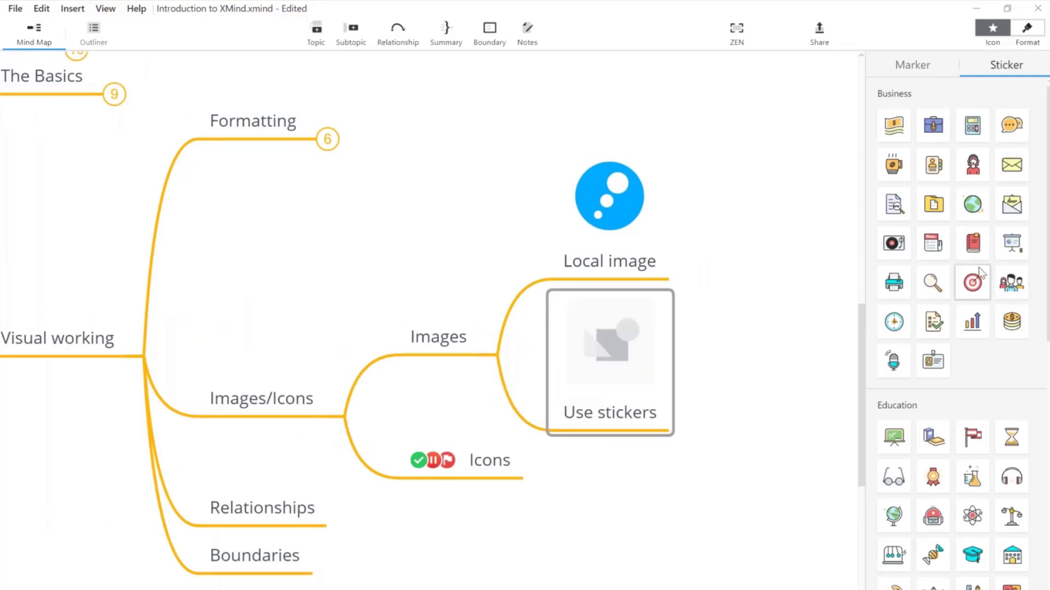
left_click(932, 290)
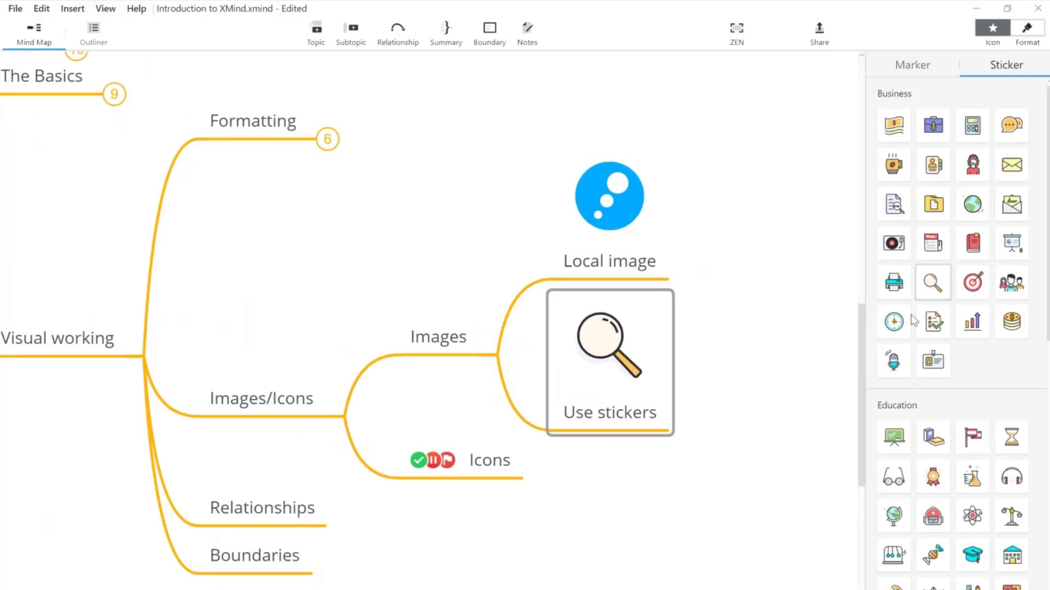
left_click(892, 359)
scroll(934, 473, "down", 1)
scroll(933, 473, "down", 10)
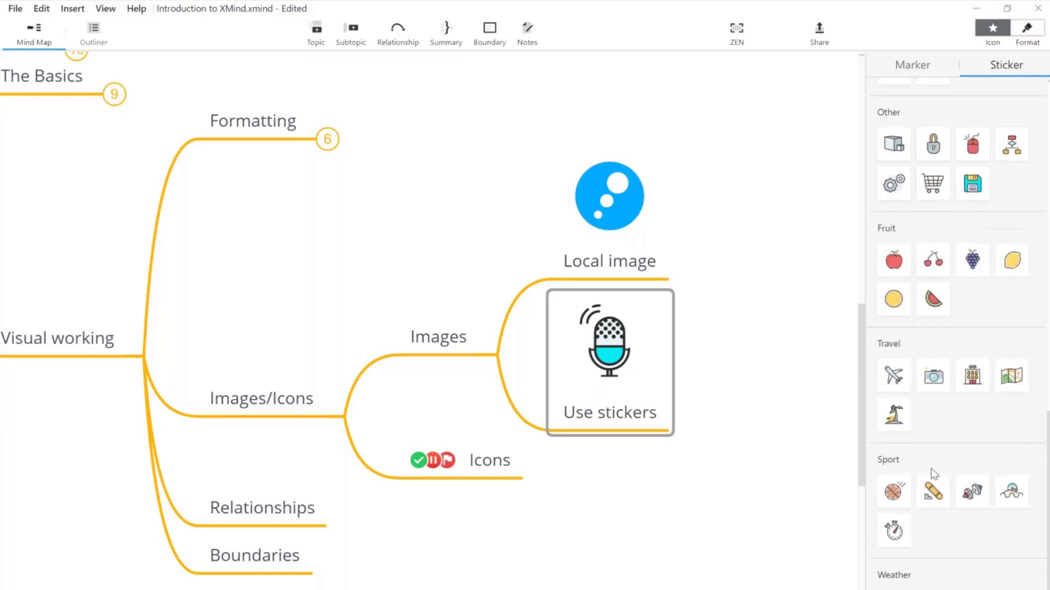
left_click(894, 375)
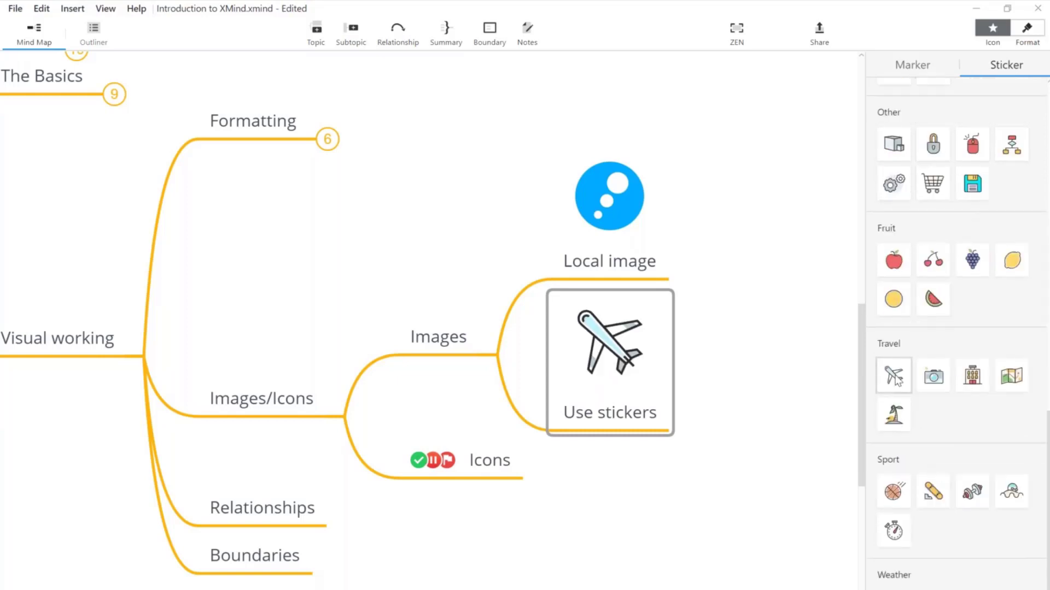
left_click(992, 30)
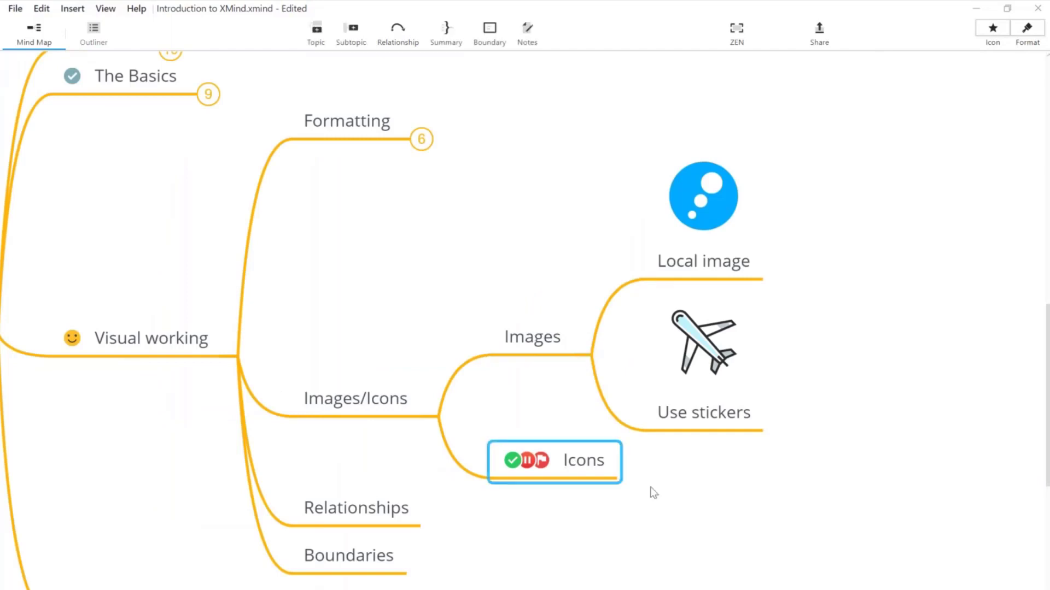
Step: Show the marker collection and add subtopics 'Task 1' and 'Task 2' under Icons
left_click_drag(717, 460, 828, 361)
left_click(687, 362)
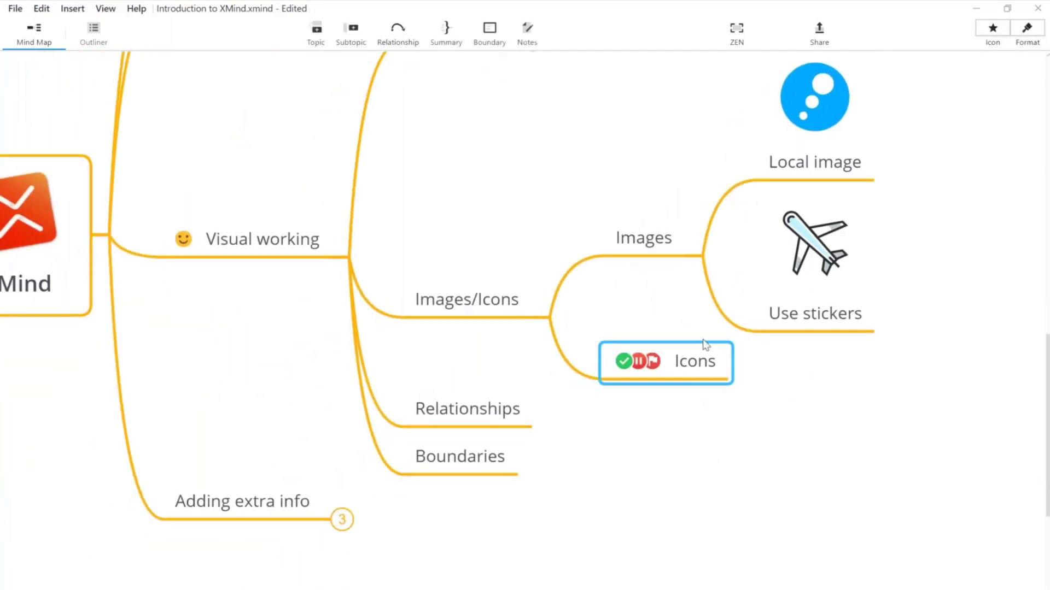
left_click(992, 31)
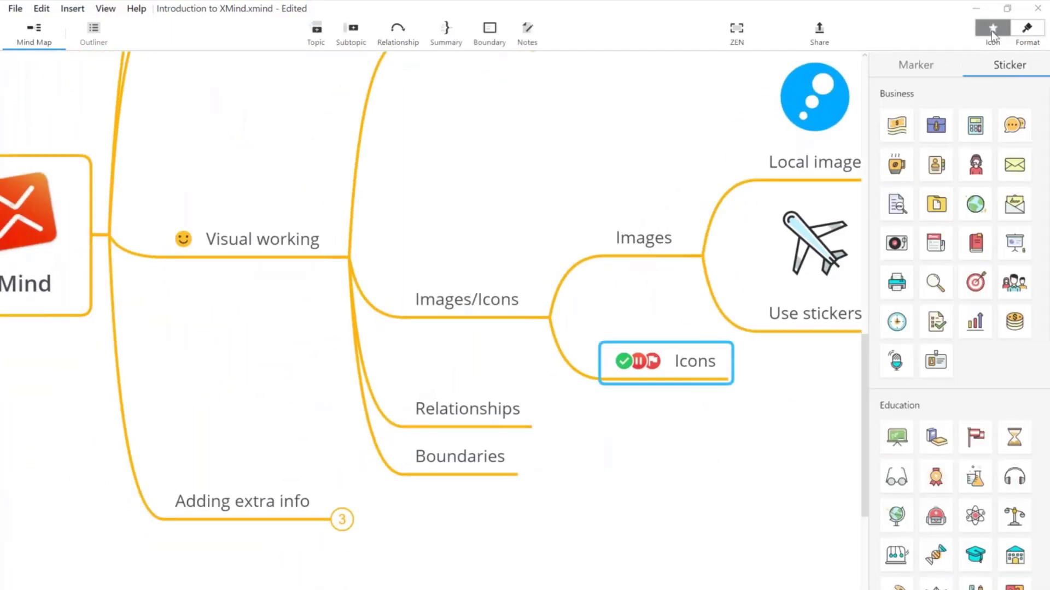
left_click(912, 67)
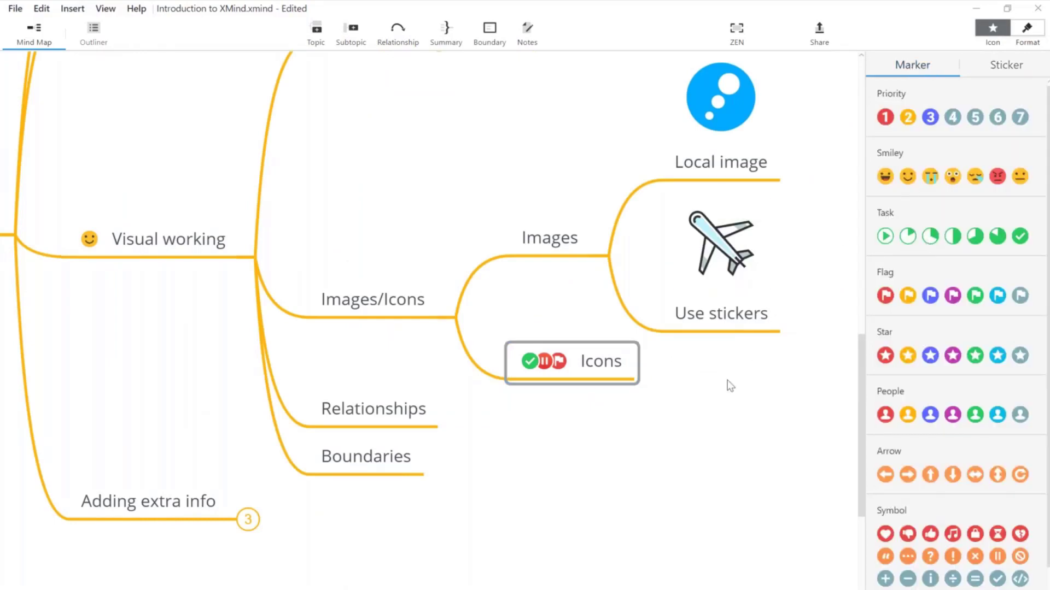
left_click(608, 362)
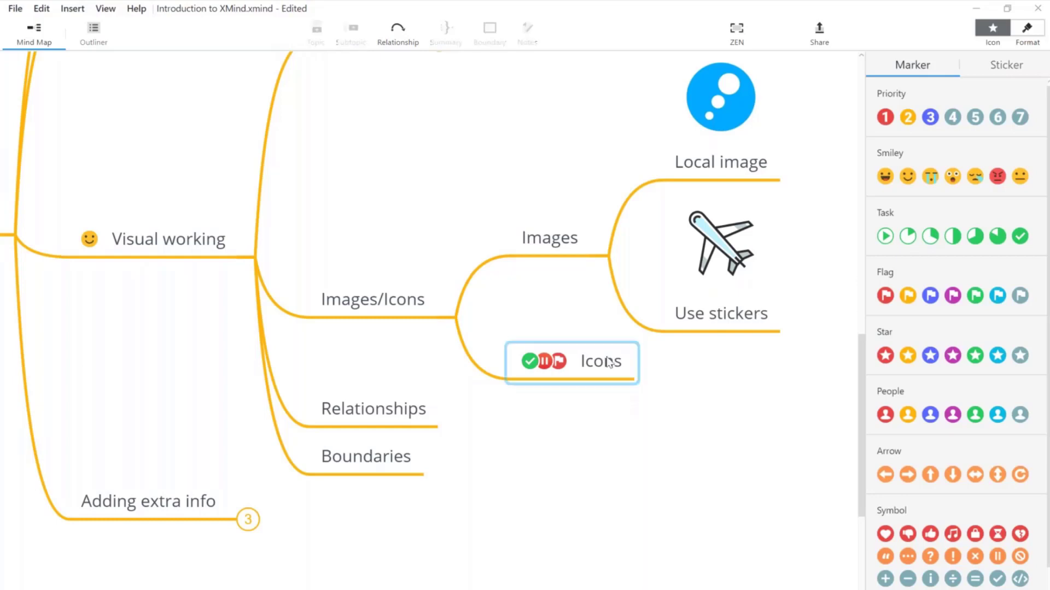
key("Tab")
type("Task 1")
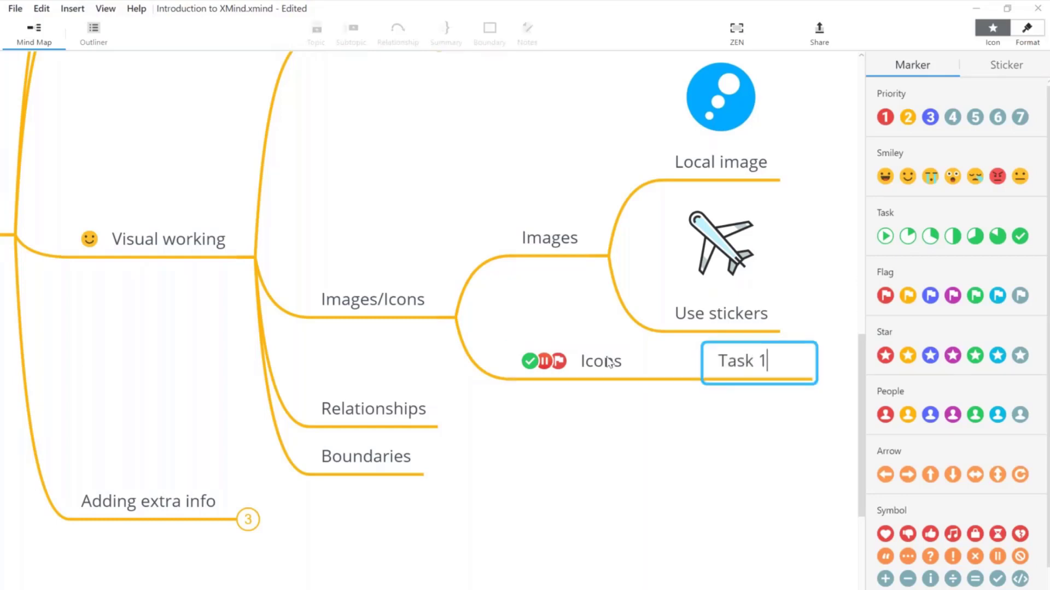
key("Return")
key("Return")
type("Task 2")
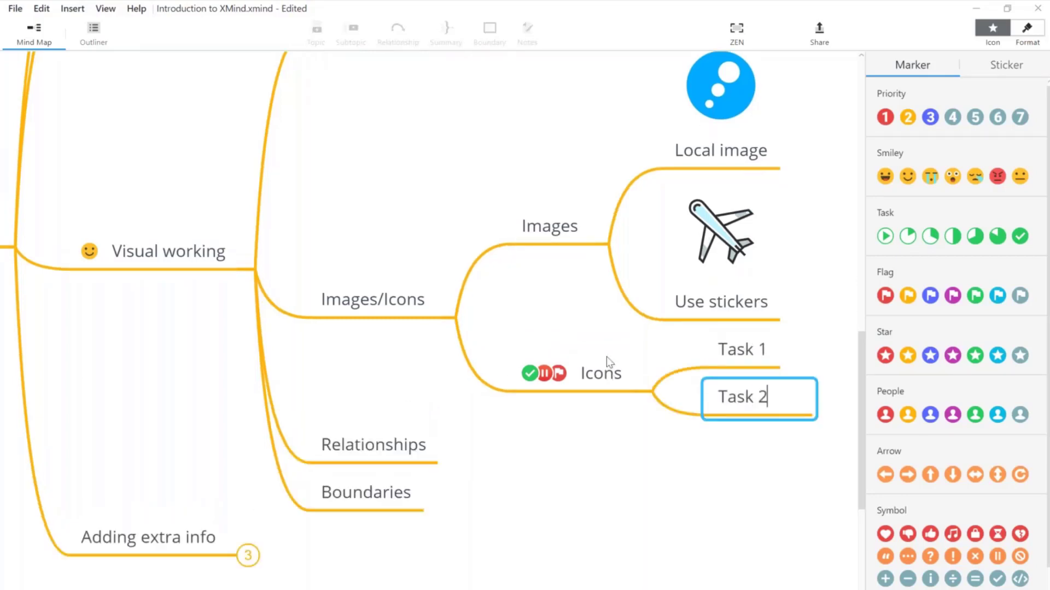
key("Return")
Step: Give Task 1 a quarter-progress marker and Task 2 a half-done marker
left_click(739, 356)
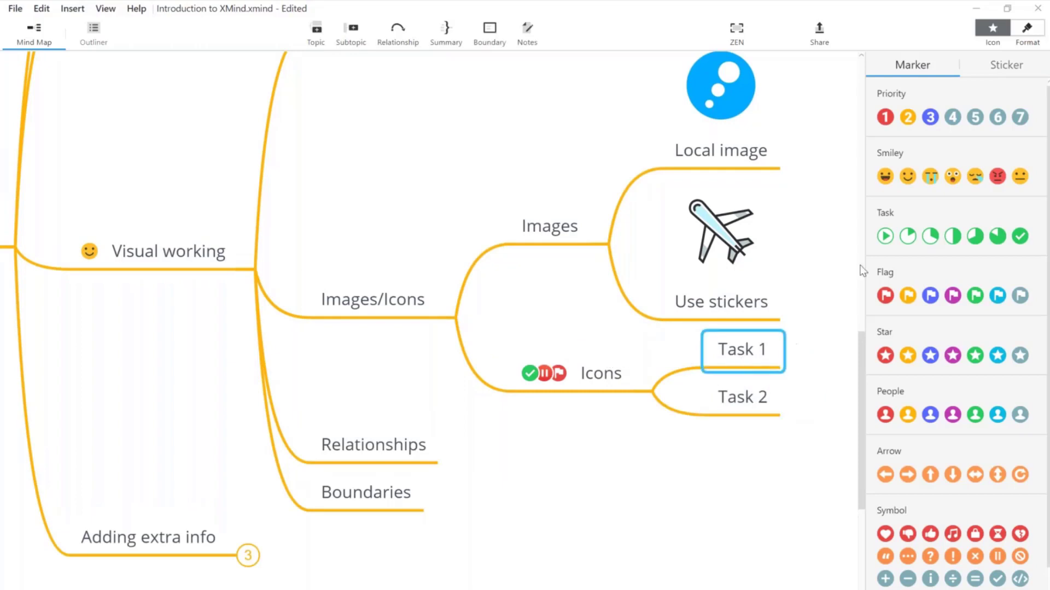
left_click(885, 236)
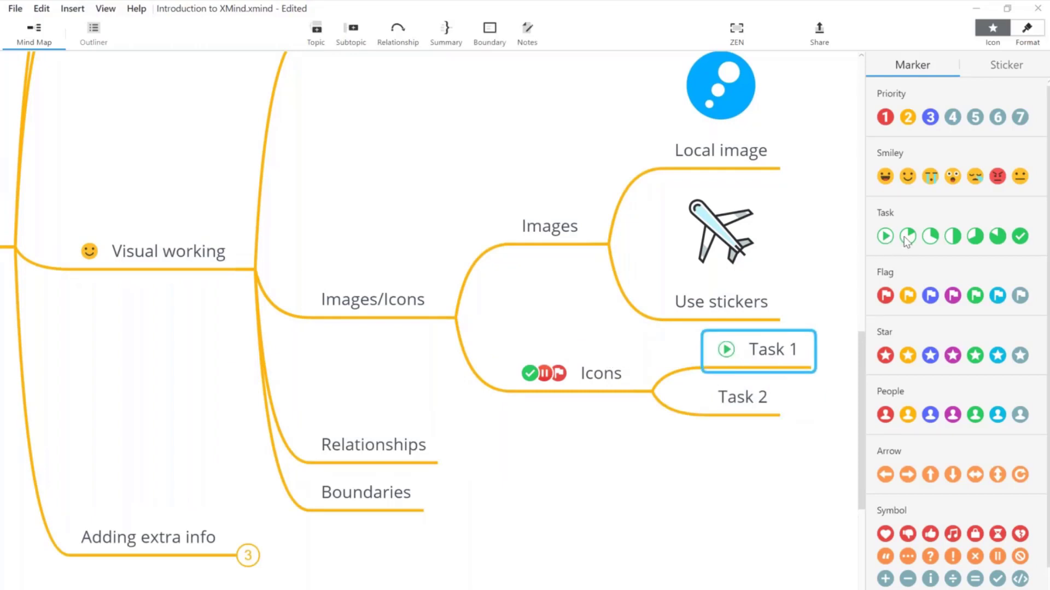
left_click(930, 236)
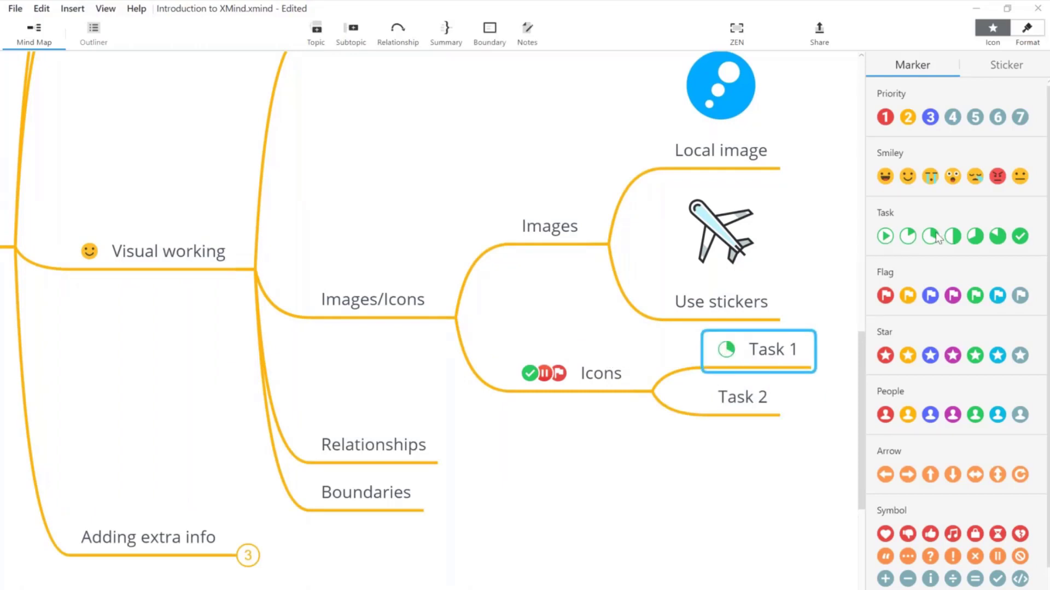
left_click(745, 402)
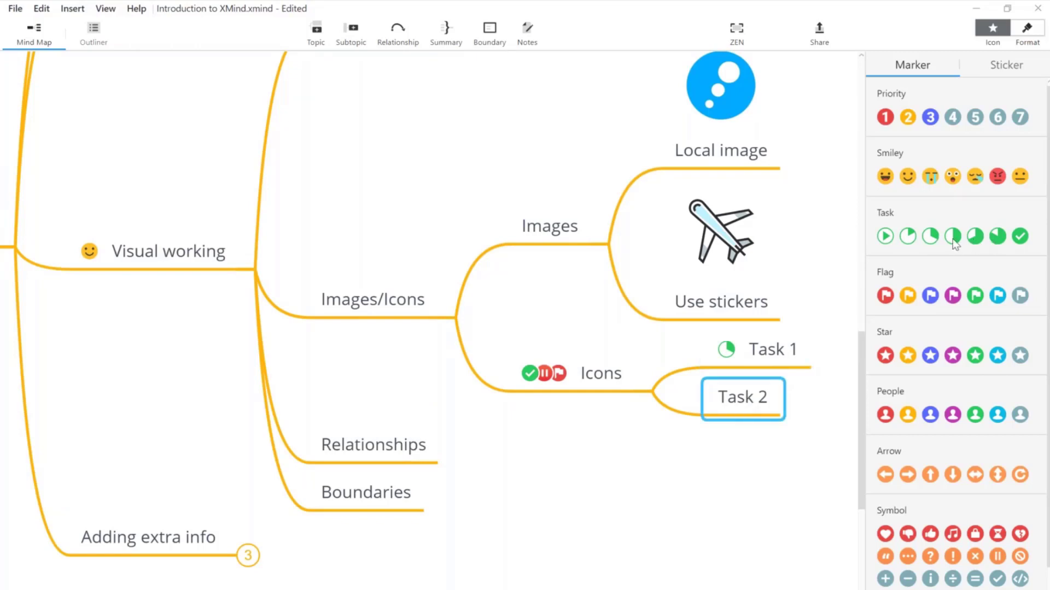
left_click(953, 239)
left_click(763, 365)
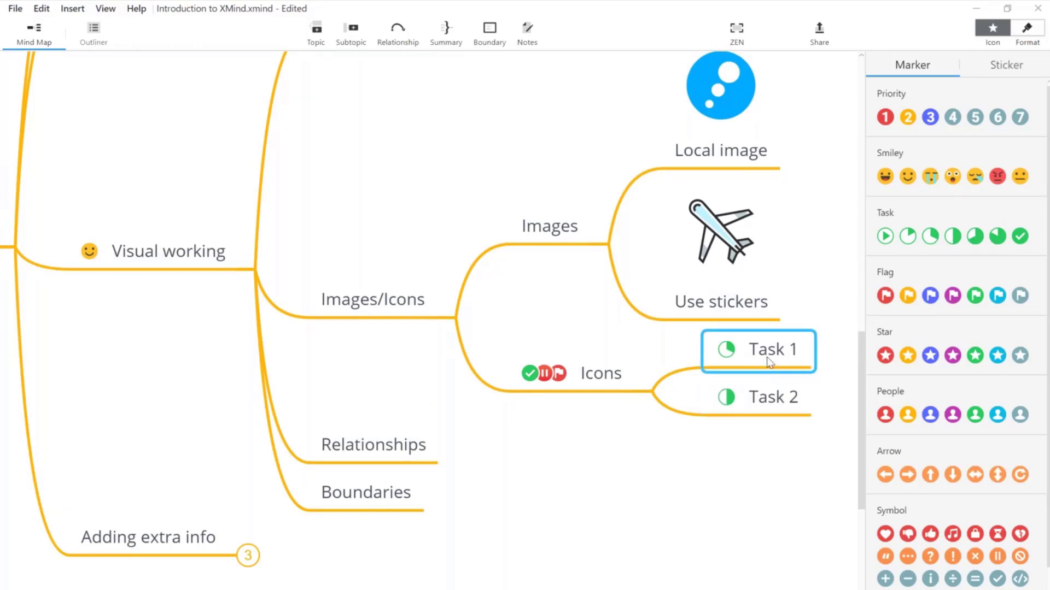
Step: Change Task 1's progress marker to complete with a green check
left_click(756, 469)
mouse_move(756, 471)
left_mouse_down()
mouse_move(630, 422)
mouse_move(599, 427)
left_mouse_up()
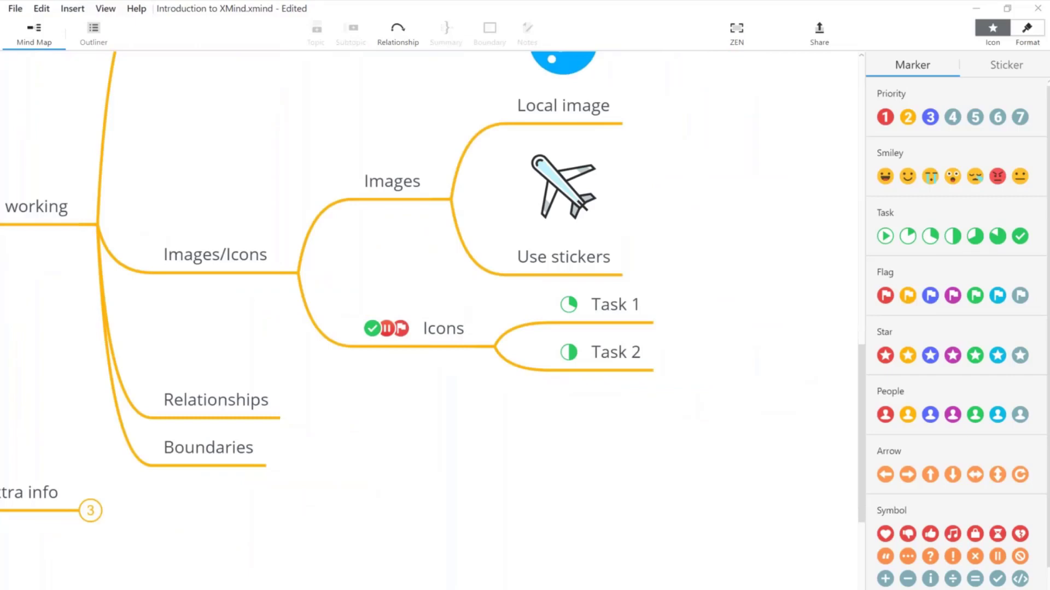
scroll(429, 321, "up", 3)
scroll(237, 393, "right", 10)
scroll(237, 394, "down", 3)
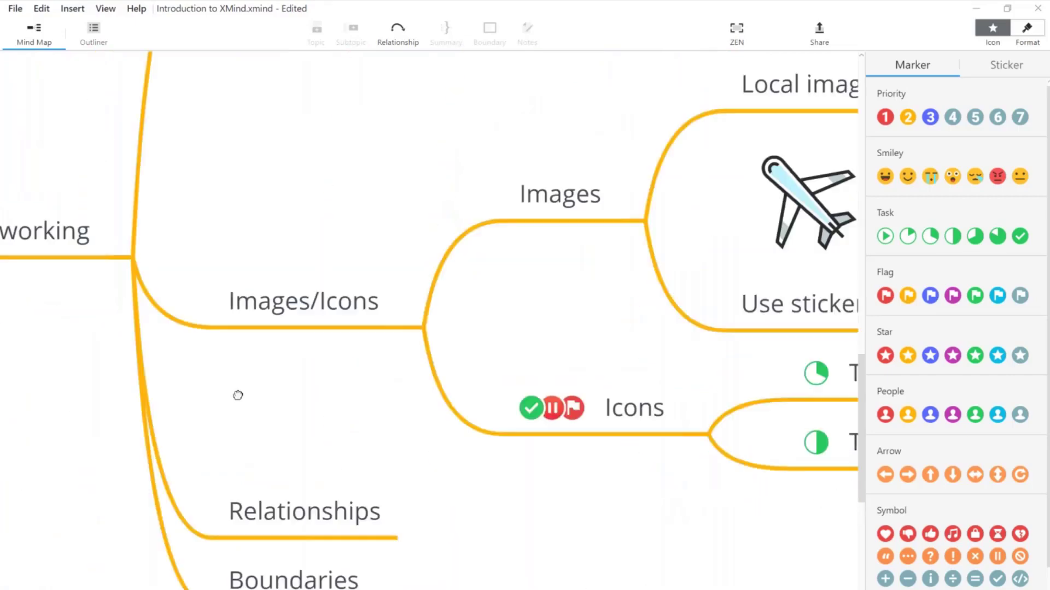
left_click(497, 301)
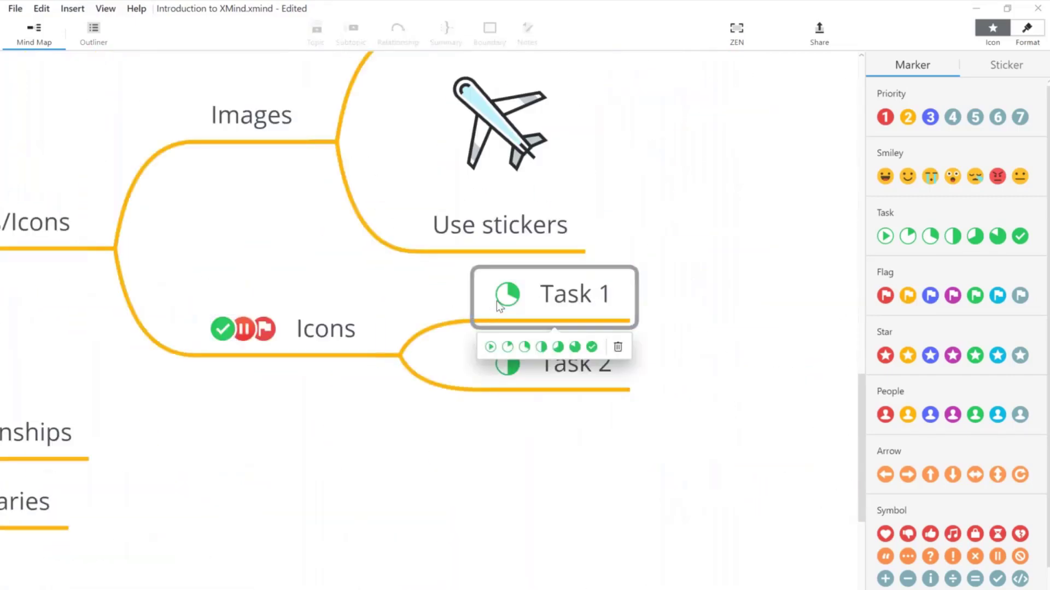
left_click(573, 347)
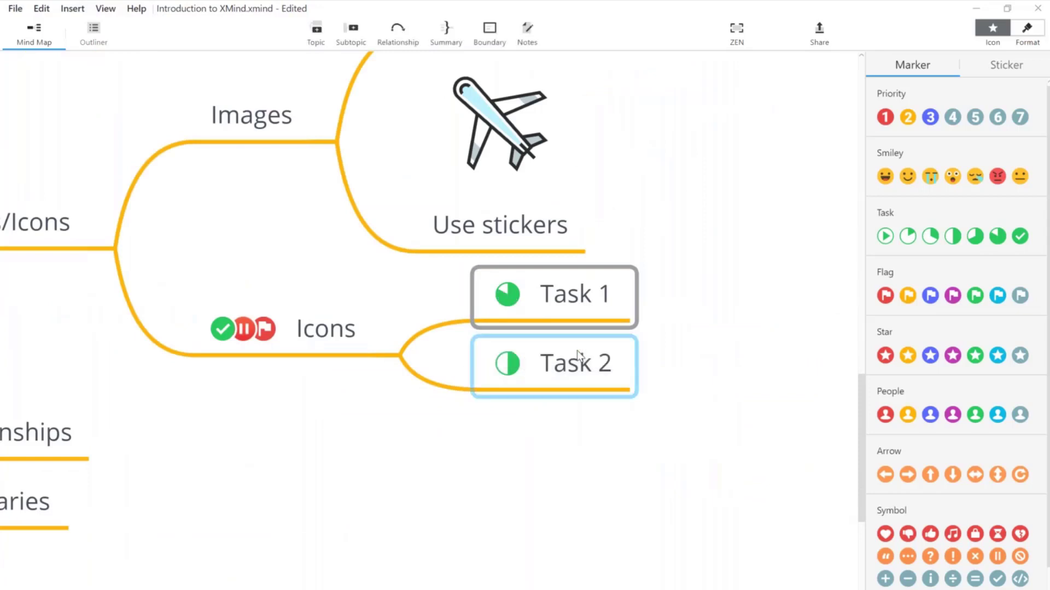
left_click(512, 297)
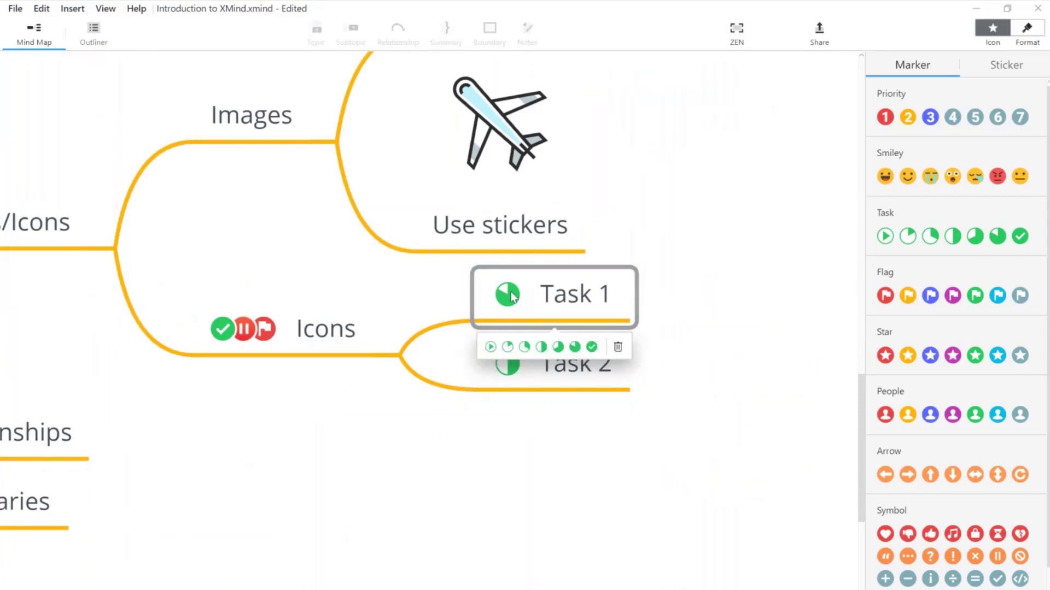
left_click(592, 347)
Step: Add a red flag marker to Task 1
left_click(598, 378)
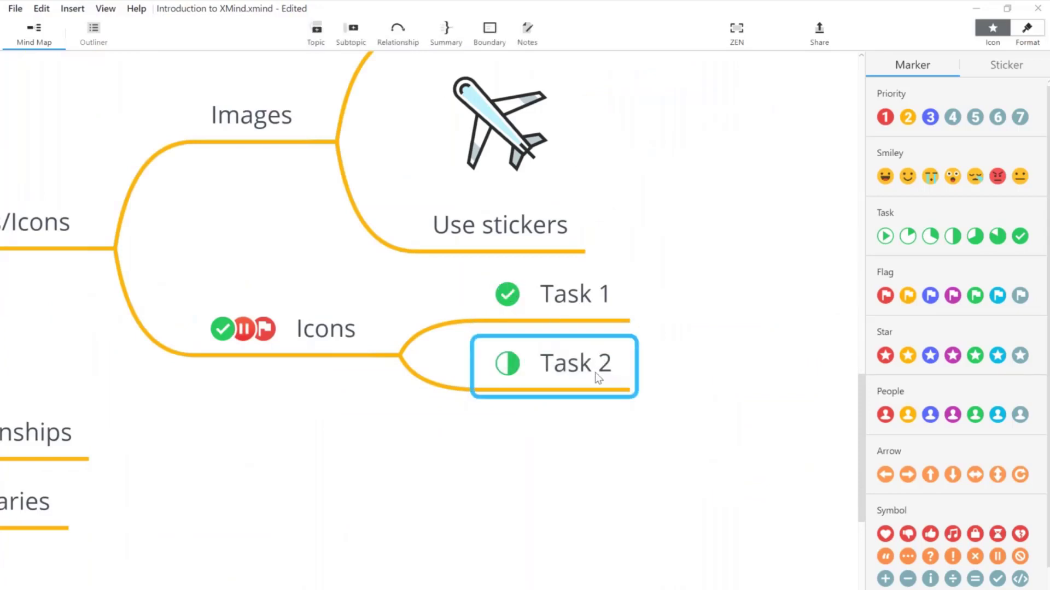
left_click(595, 307)
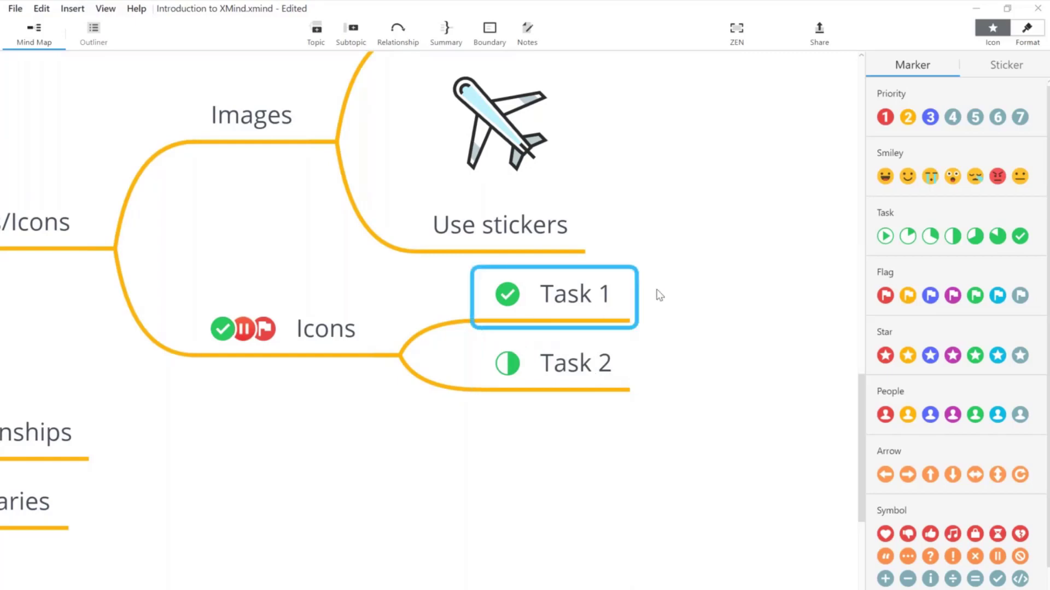
left_click(886, 296)
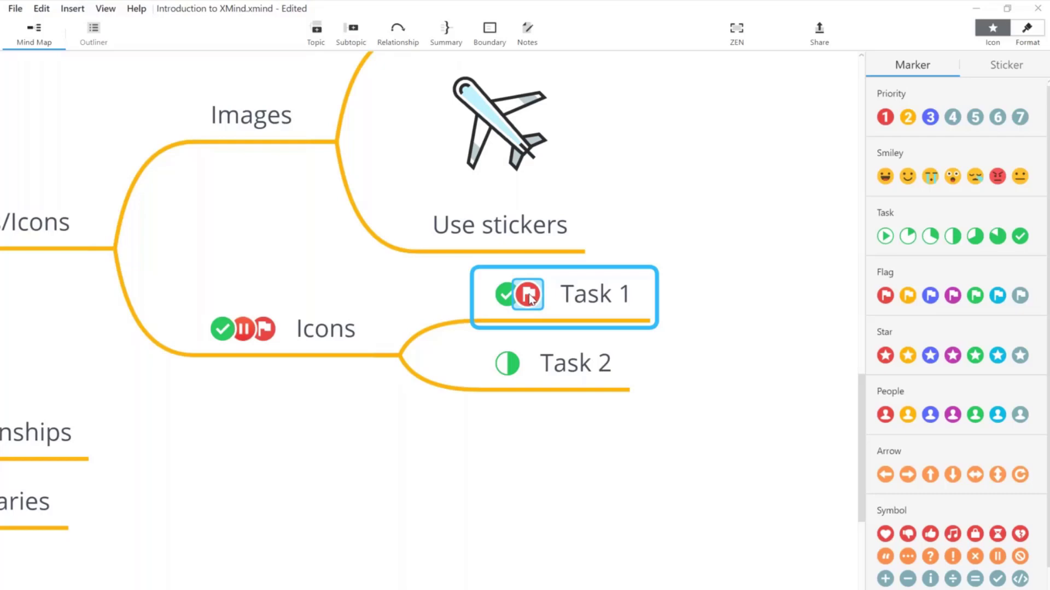
scroll(992, 263, "down", 2)
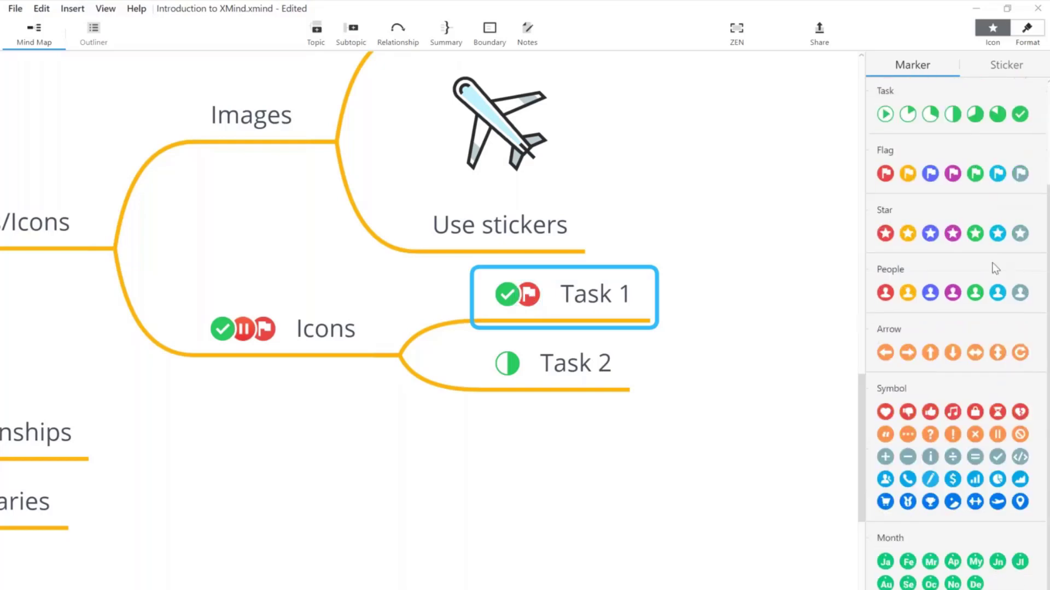
scroll(992, 262, "up", 2)
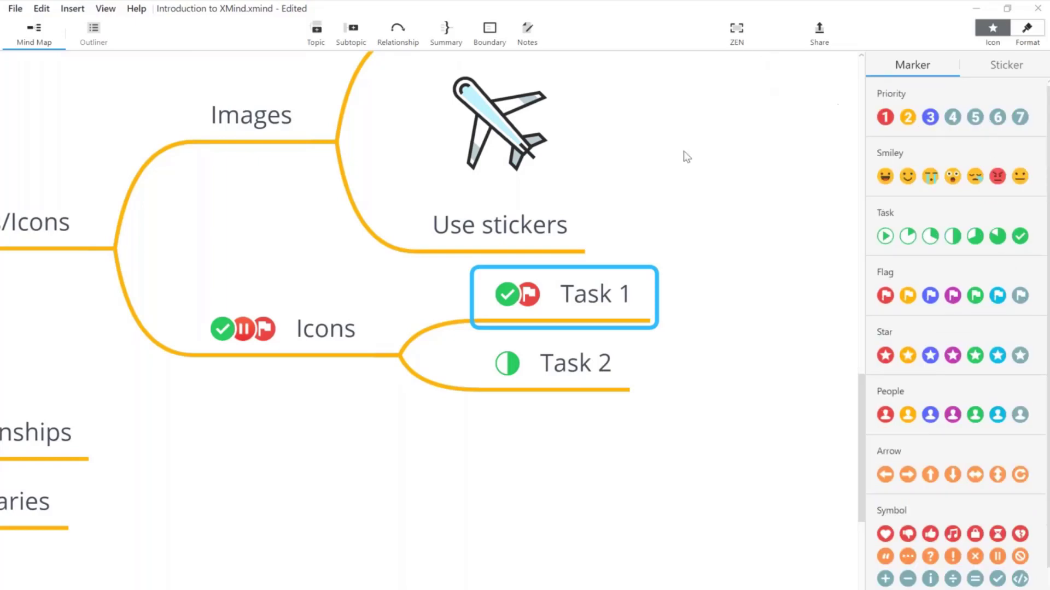
Step: Fold the Images and Icons branches, each hiding two subtopics, and close the marker library
left_click(695, 167)
left_click_drag(698, 171, 787, 283)
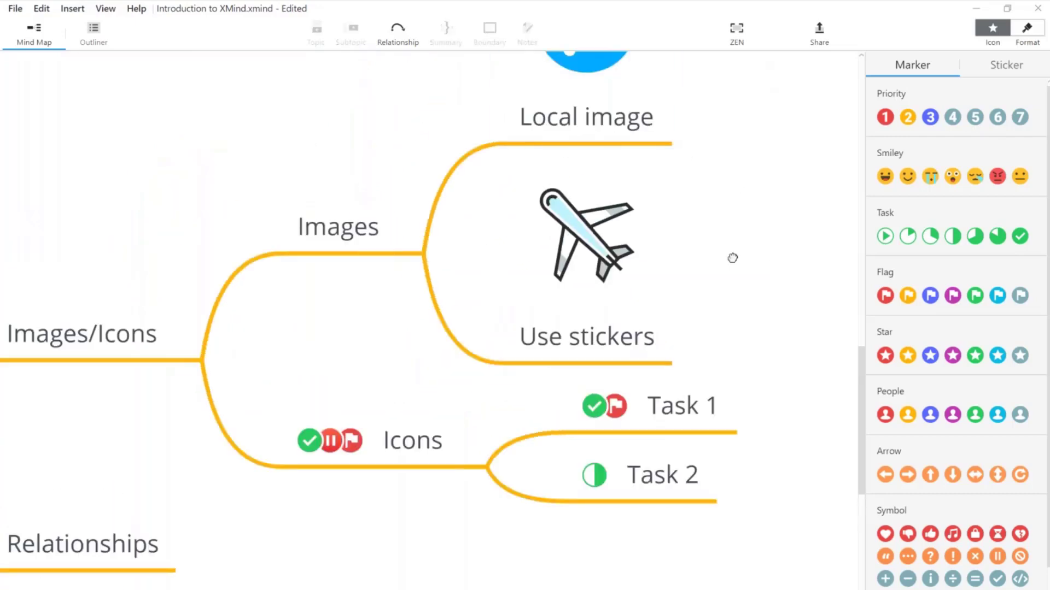
left_click_drag(733, 258, 741, 354)
left_click(349, 337)
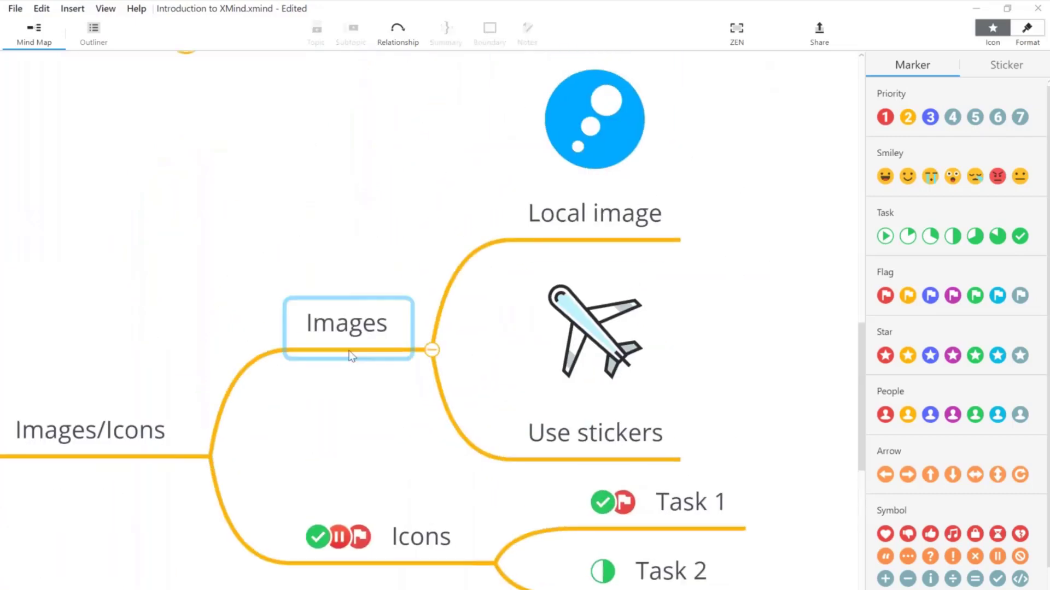
left_click(431, 350)
left_click(475, 299)
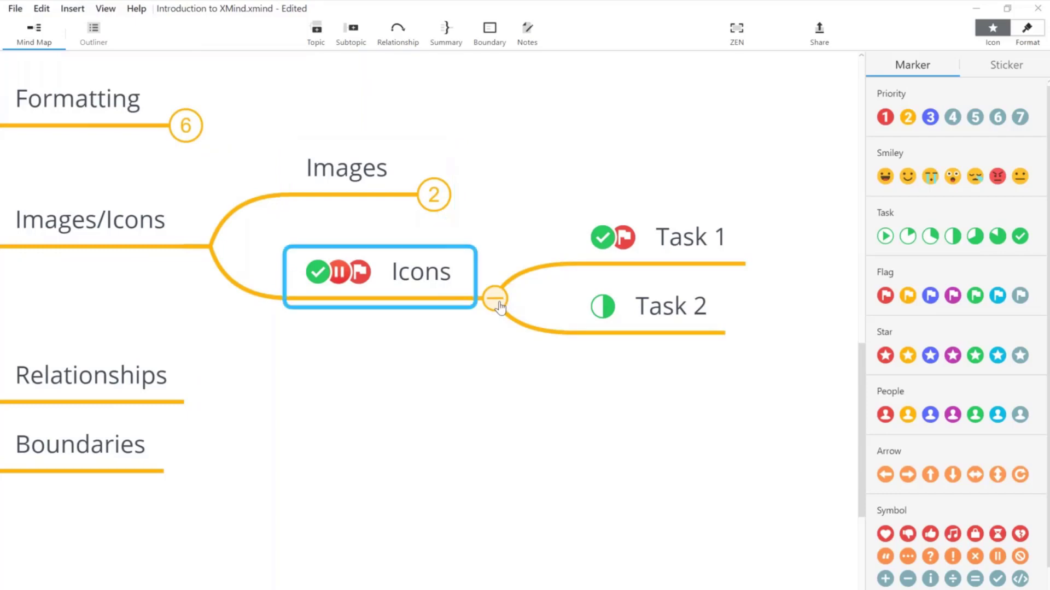
left_click(494, 299)
left_click_drag(405, 405, 703, 448)
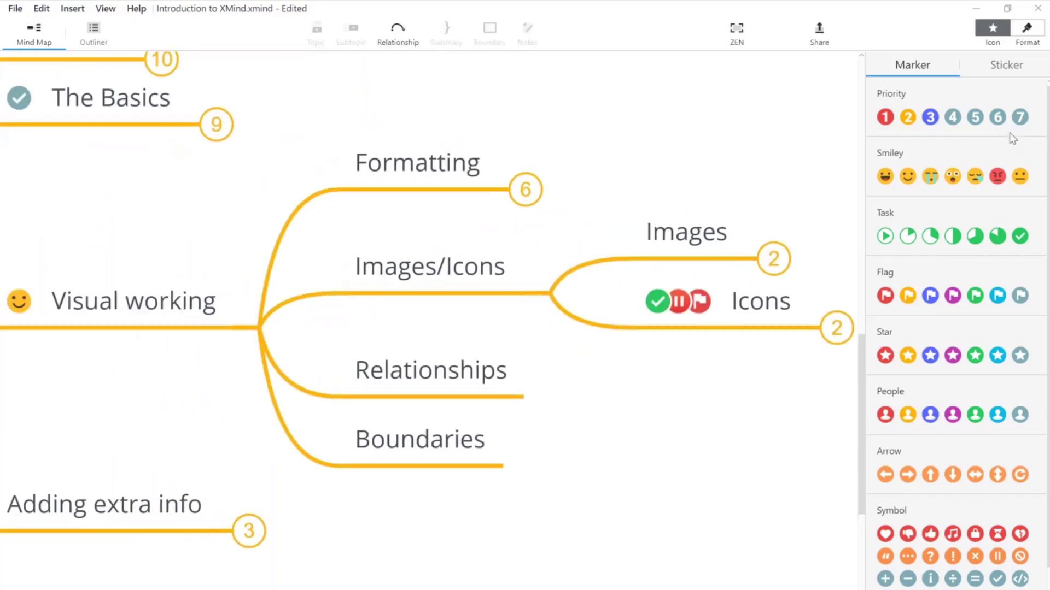
left_click(993, 30)
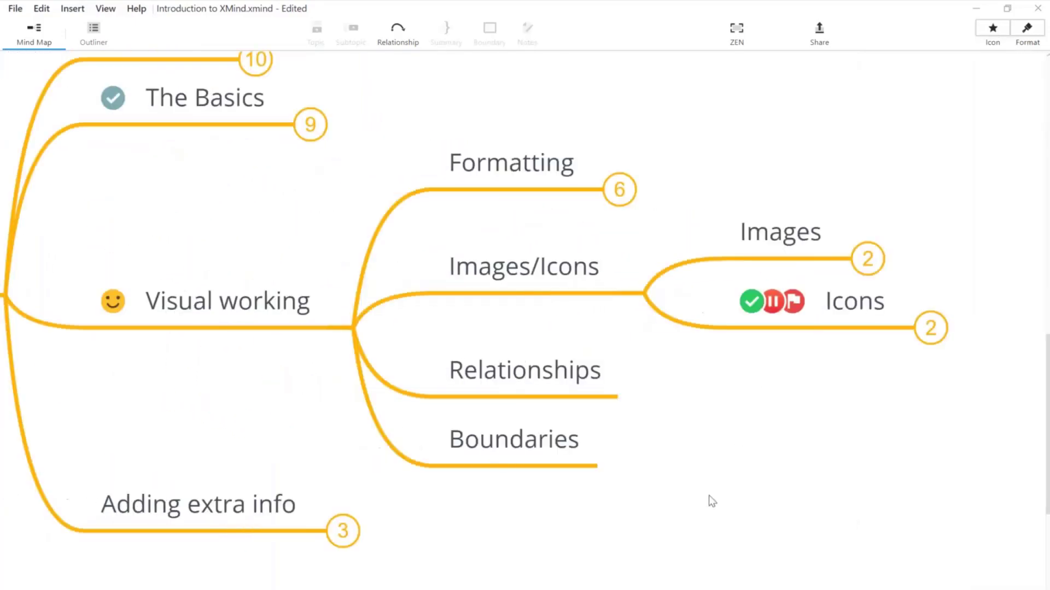
left_click_drag(720, 506, 771, 544)
left_click(595, 329)
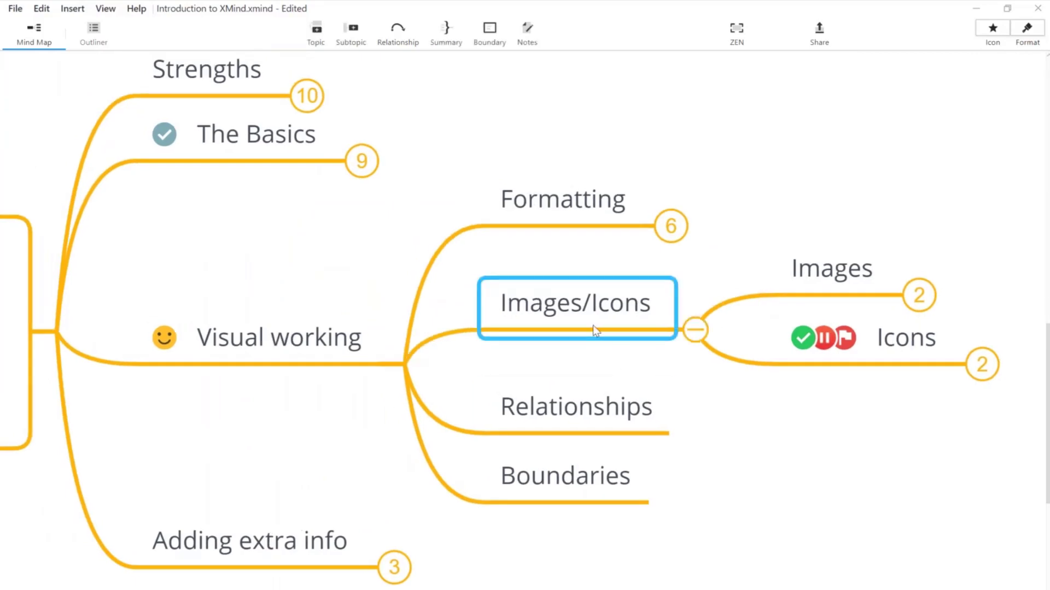
left_click(788, 518)
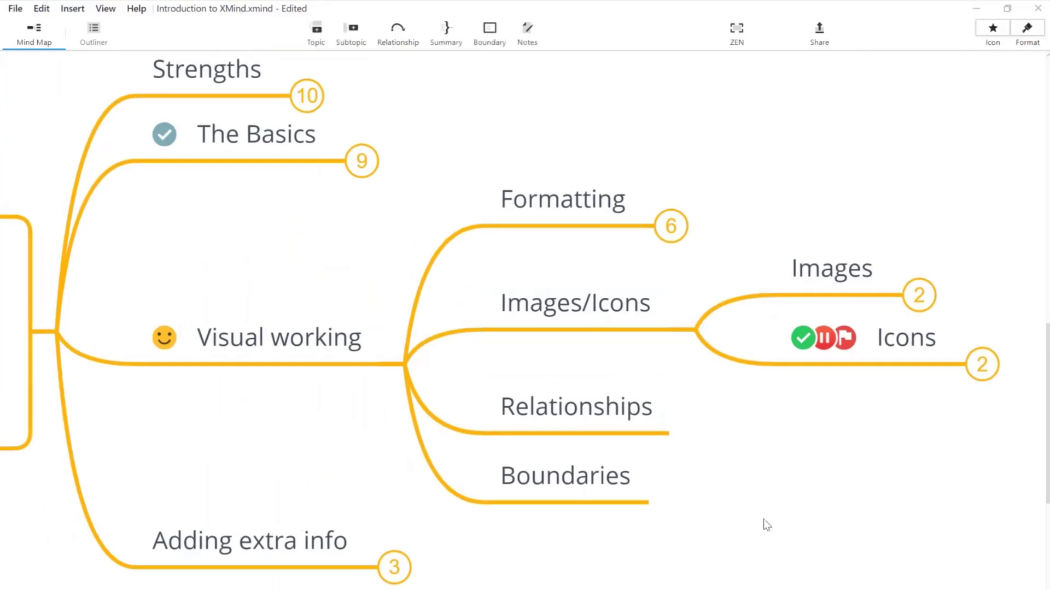
left_click_drag(760, 520, 588, 491)
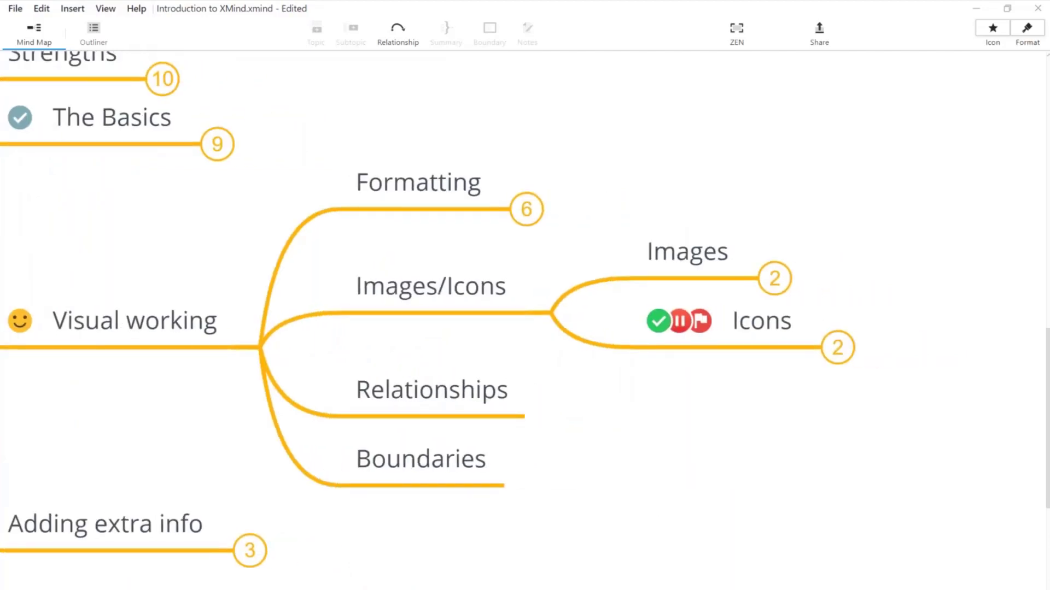
left_click(463, 298)
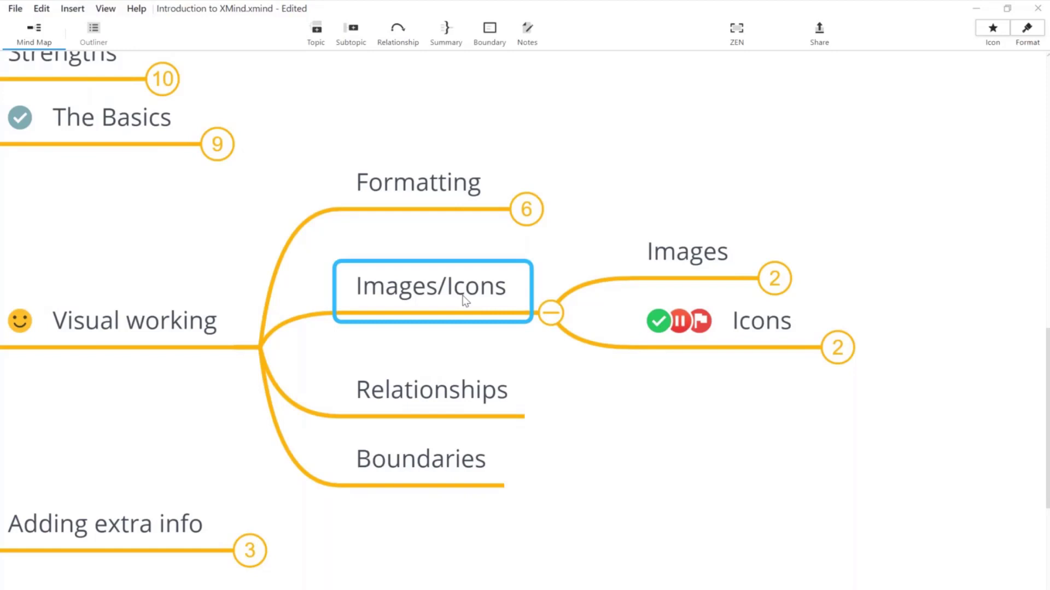
left_click(444, 378)
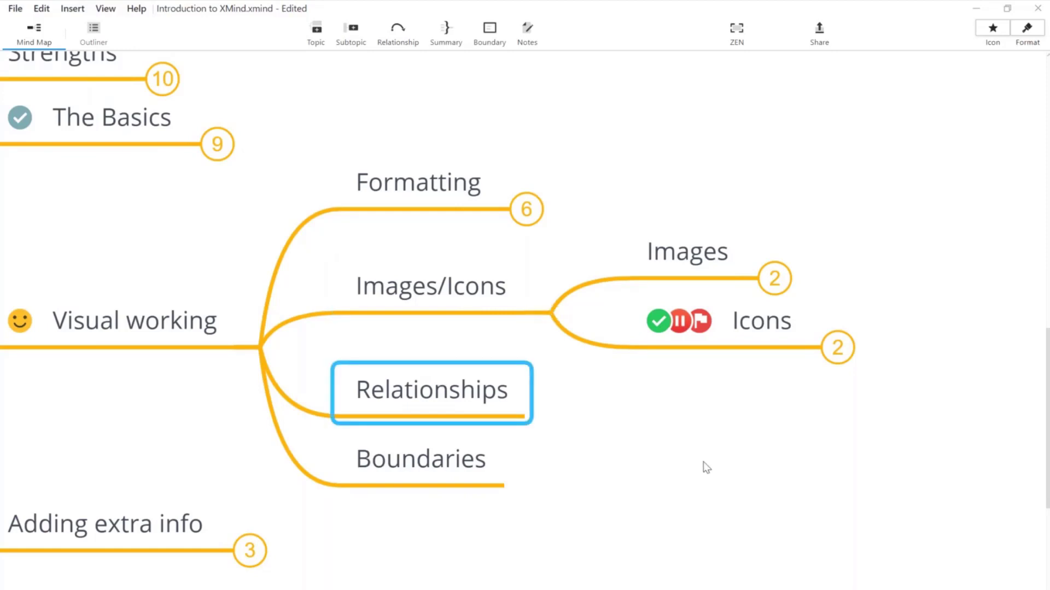
left_click_drag(706, 467, 774, 468)
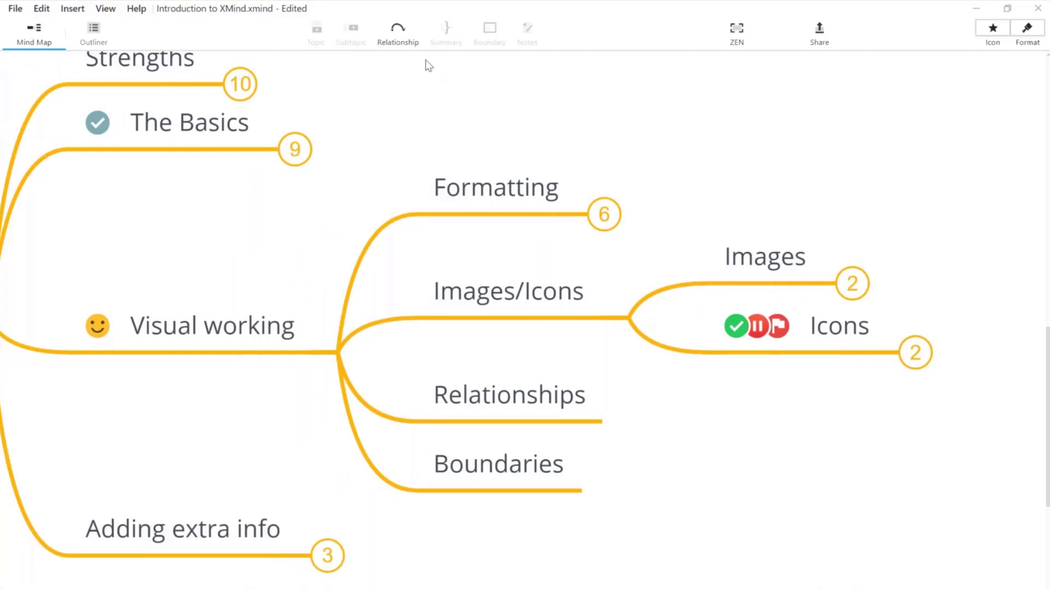
left_click(481, 393)
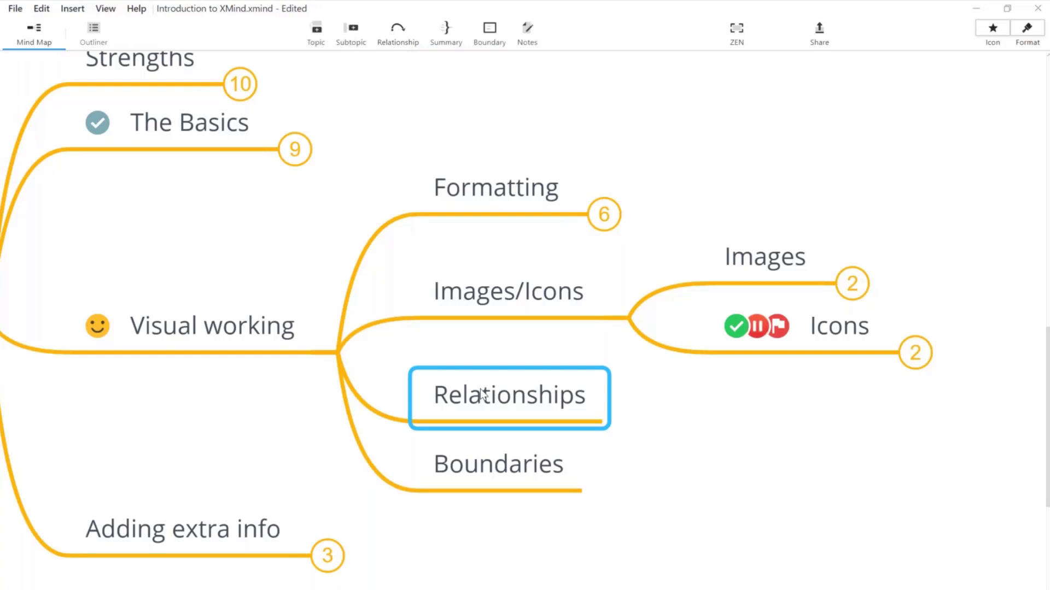
Step: Draw a relationship arrow from Relationships to Icons, curved downward below the topics
left_click(405, 36)
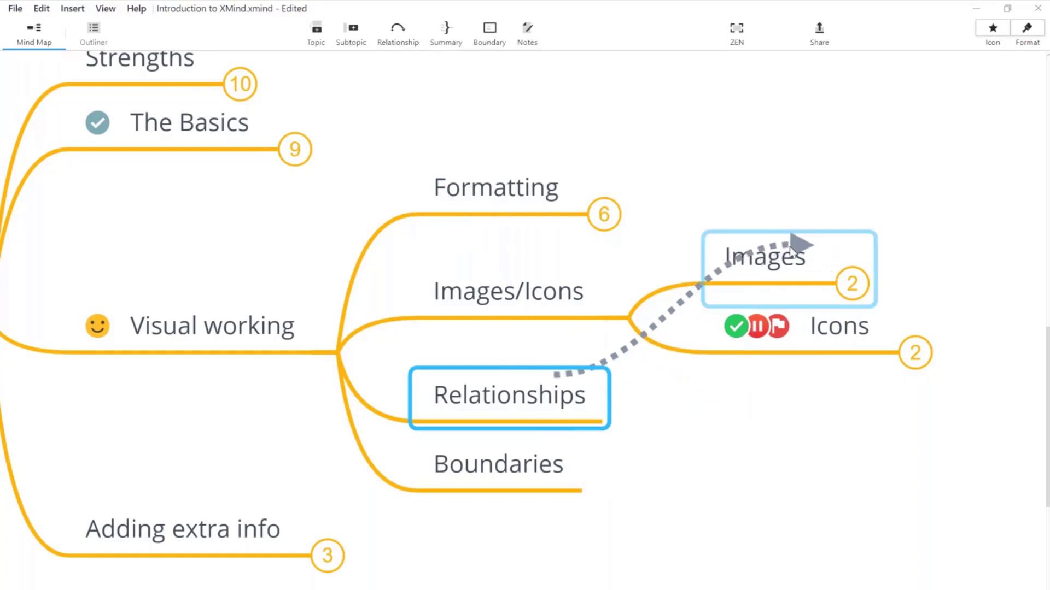
left_click(833, 351)
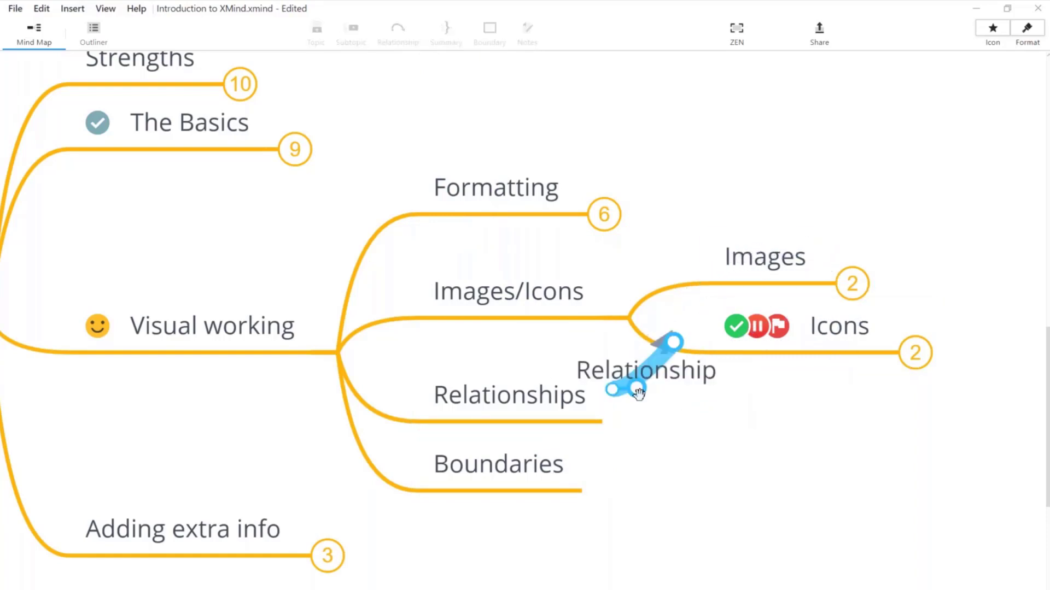
left_click_drag(638, 392, 732, 484)
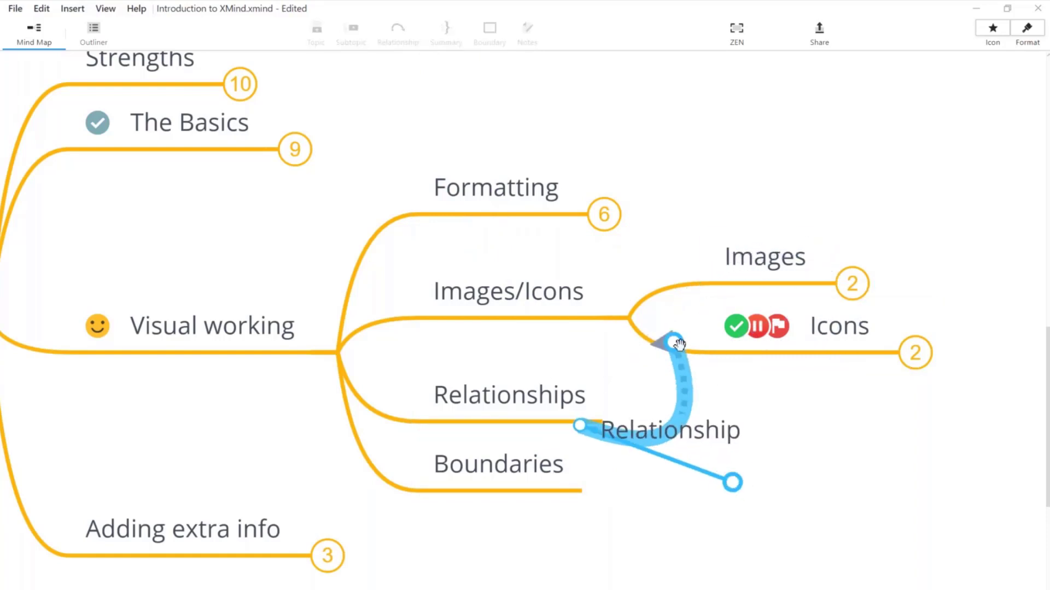
left_click_drag(678, 345, 867, 413)
left_click(892, 481)
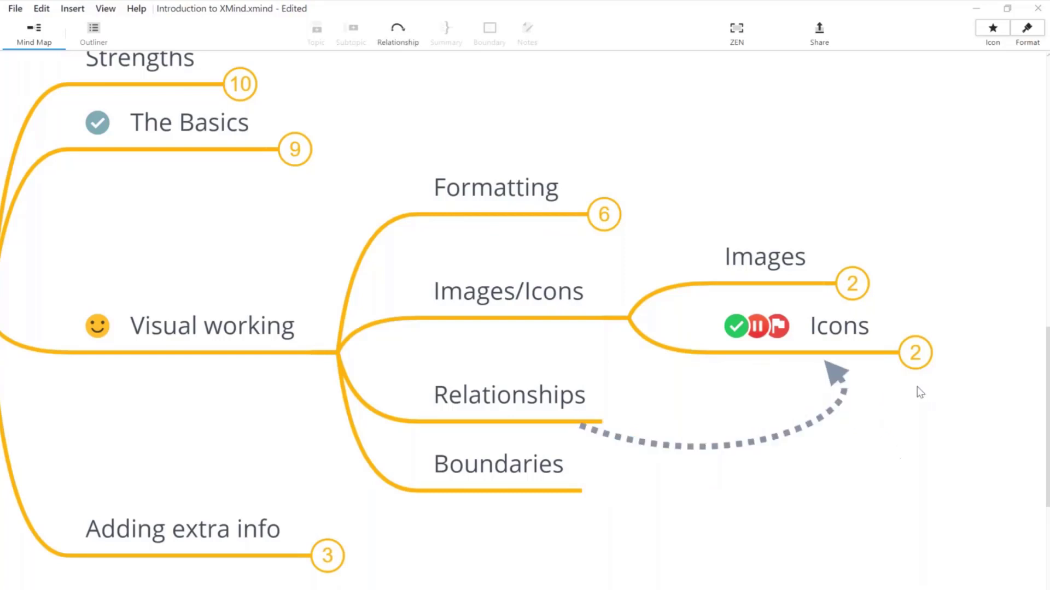
Step: Expand Icons to show Task 1 and Task 2, and drag the relationship's end toward Task 2
left_click(915, 353)
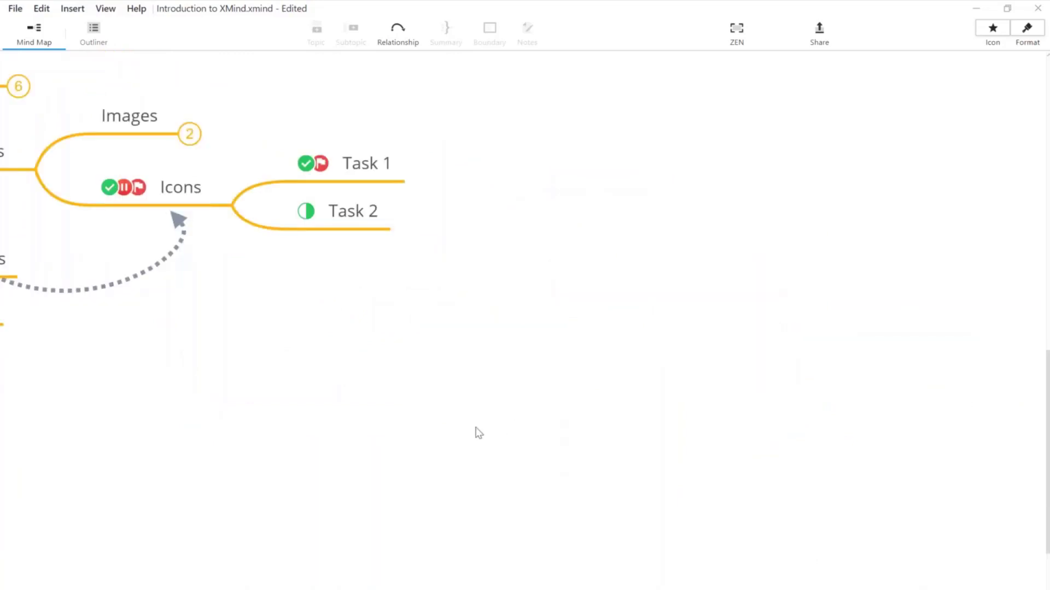
left_click(573, 284)
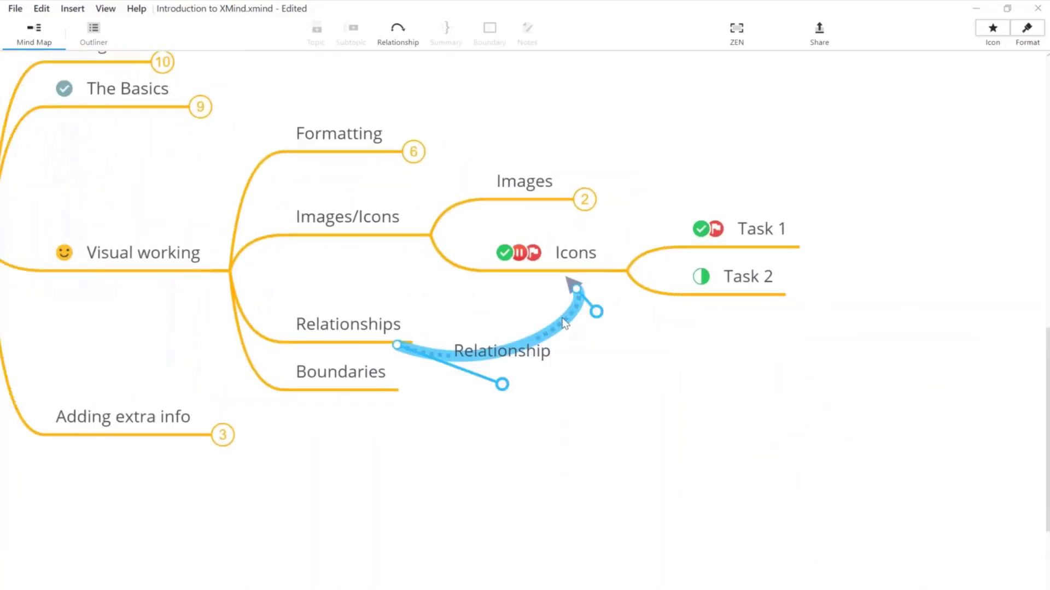
left_click_drag(572, 285, 743, 279)
Step: Replace the old curve with a Relationships-to-Task 1 relationship that loops around Task 2
key("Delete")
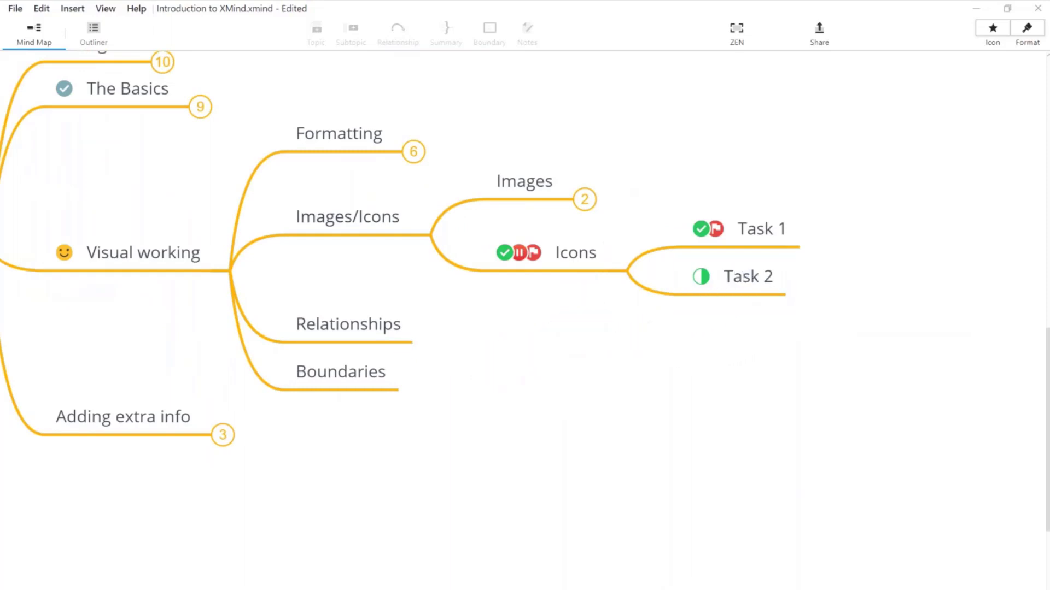
left_click(363, 328)
left_click(404, 32)
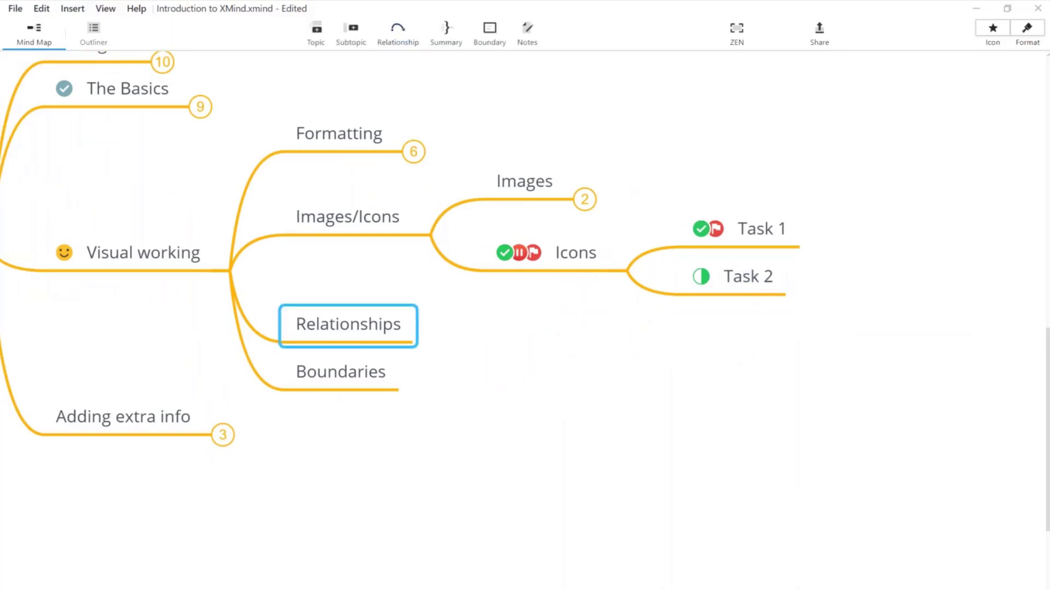
left_click(765, 229)
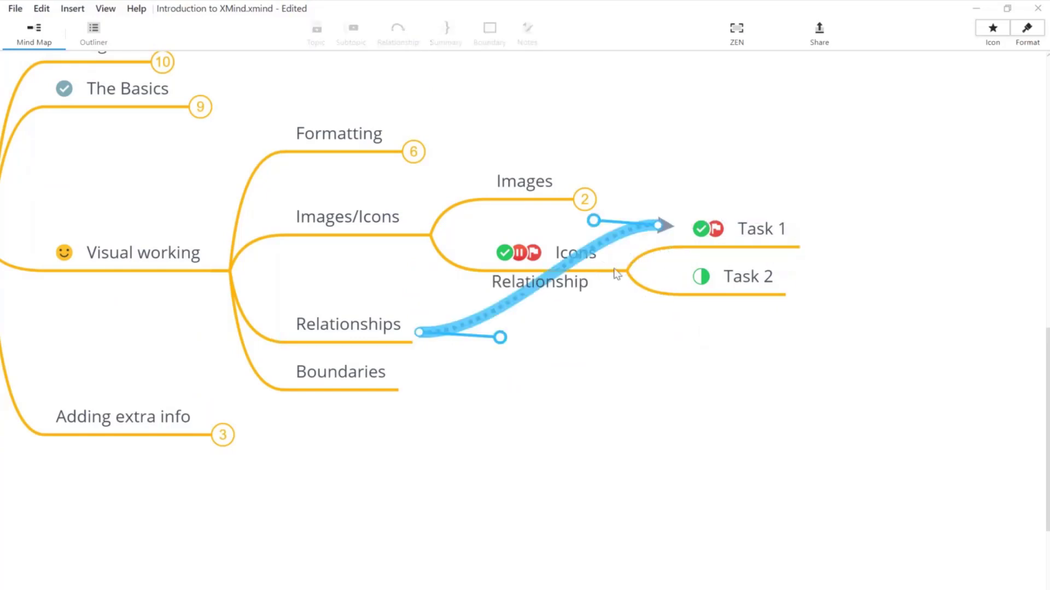
left_click_drag(595, 220, 963, 324)
left_click(666, 435)
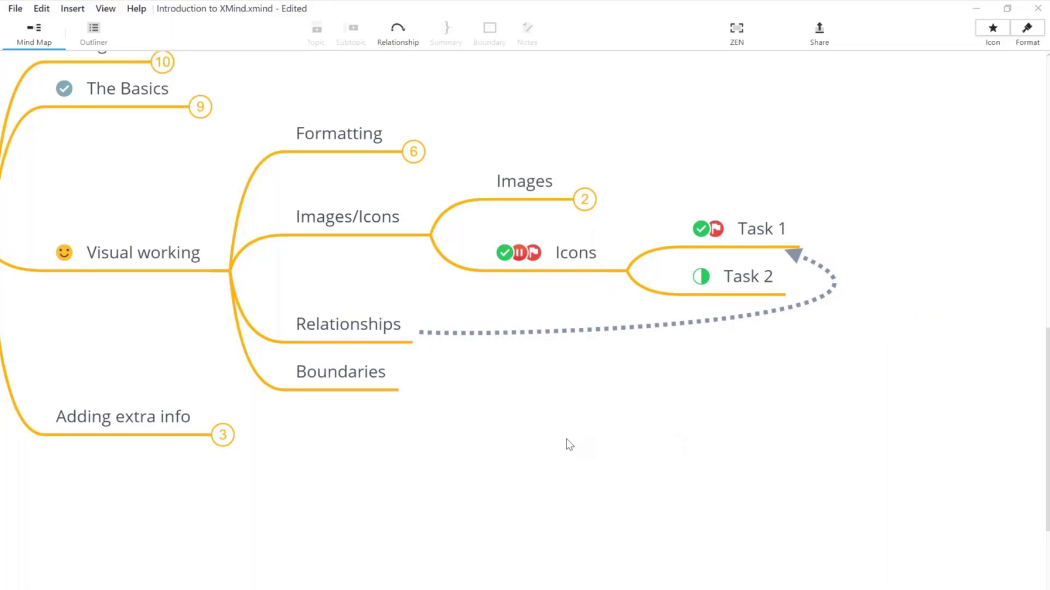
left_click(374, 326)
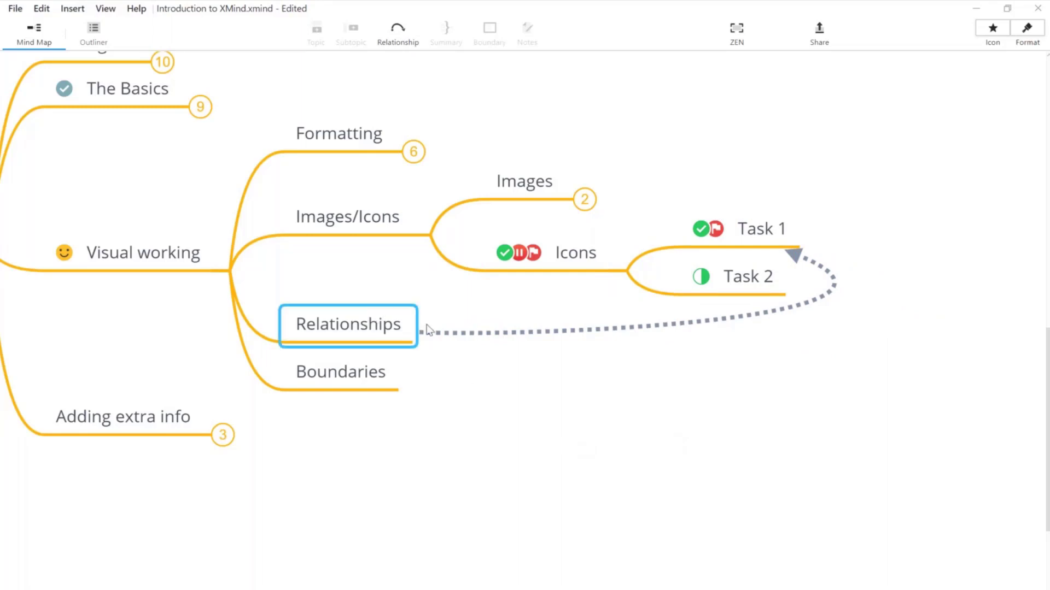
Step: Label the Relationships–Task 1 curve 'Explanation'
double_click(616, 331)
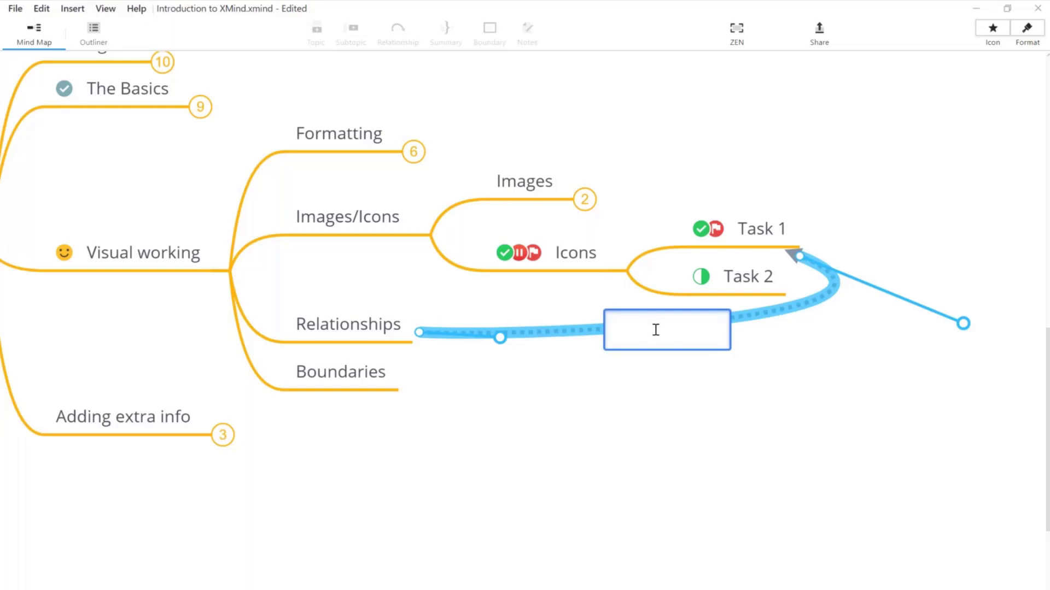
type("Explanation")
key("Return")
left_click(685, 376)
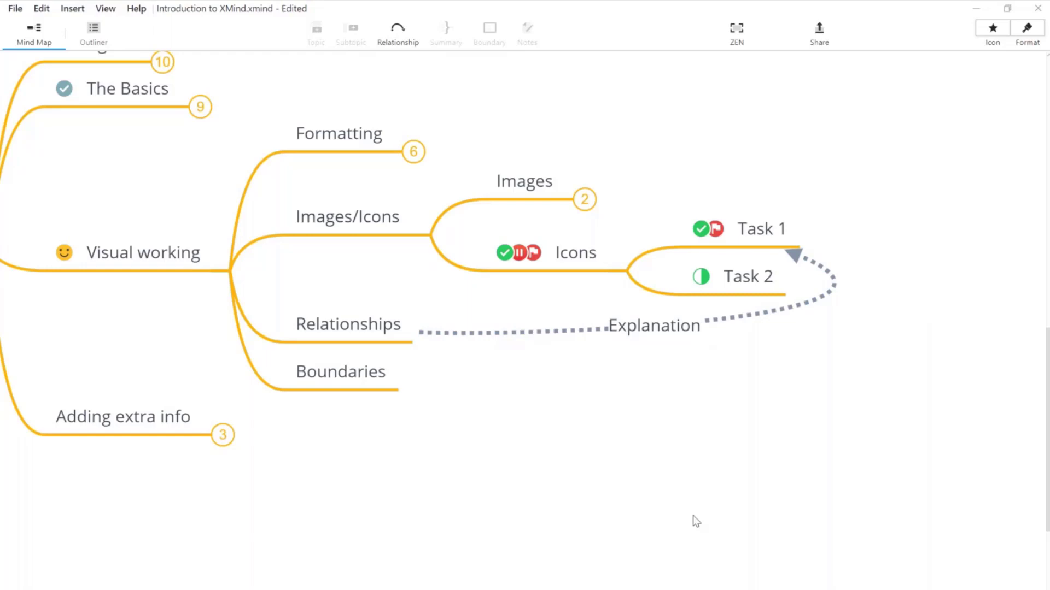
left_click(524, 333)
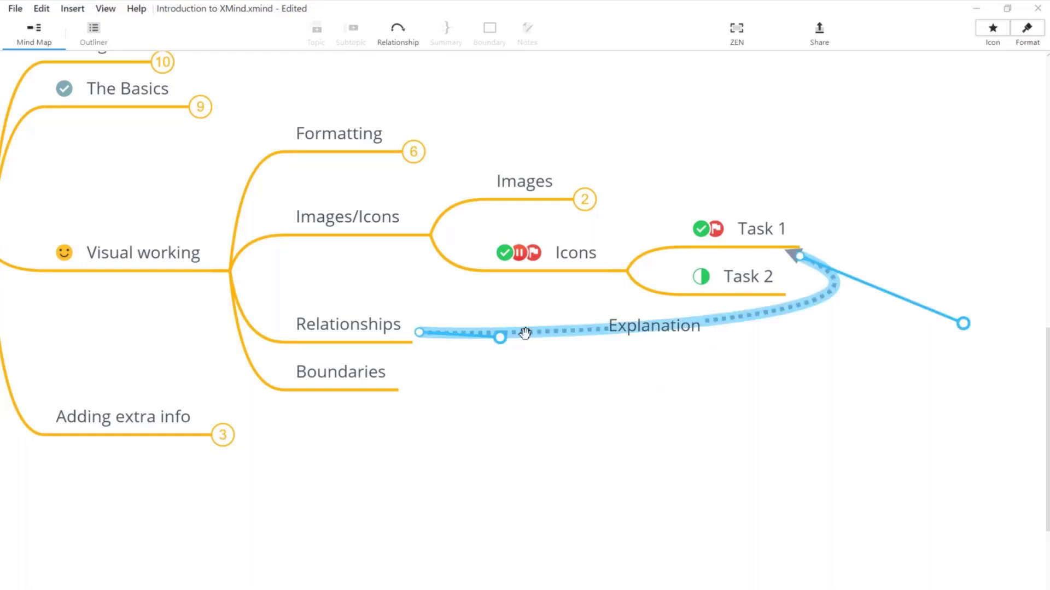
left_click(474, 428)
left_click_drag(475, 429, 591, 459)
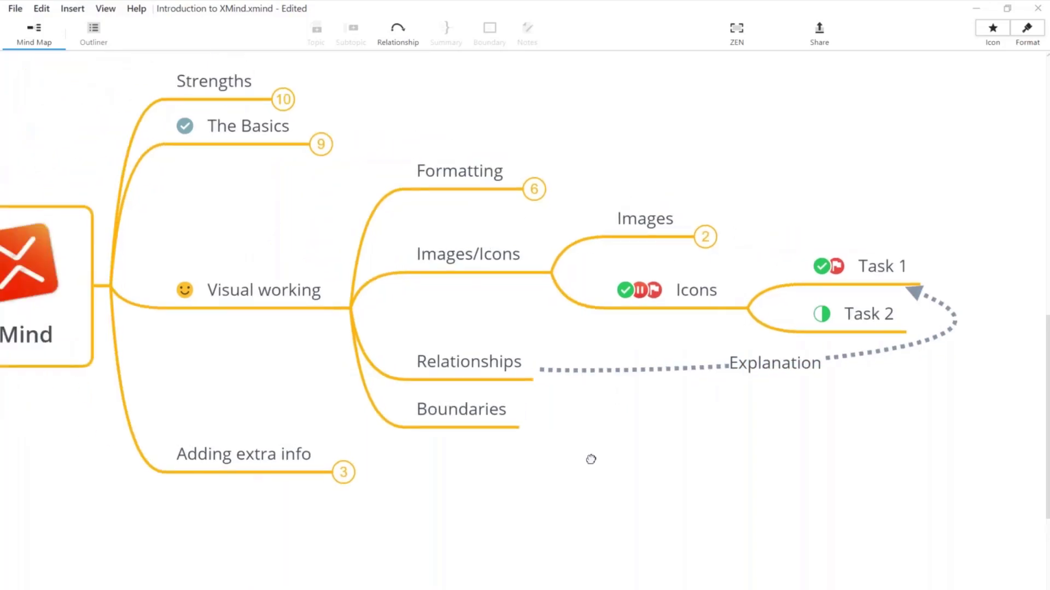
Step: Unfold Formatting to reveal Topics, Text and Map Theme, then select those subtopics together
left_click(541, 195)
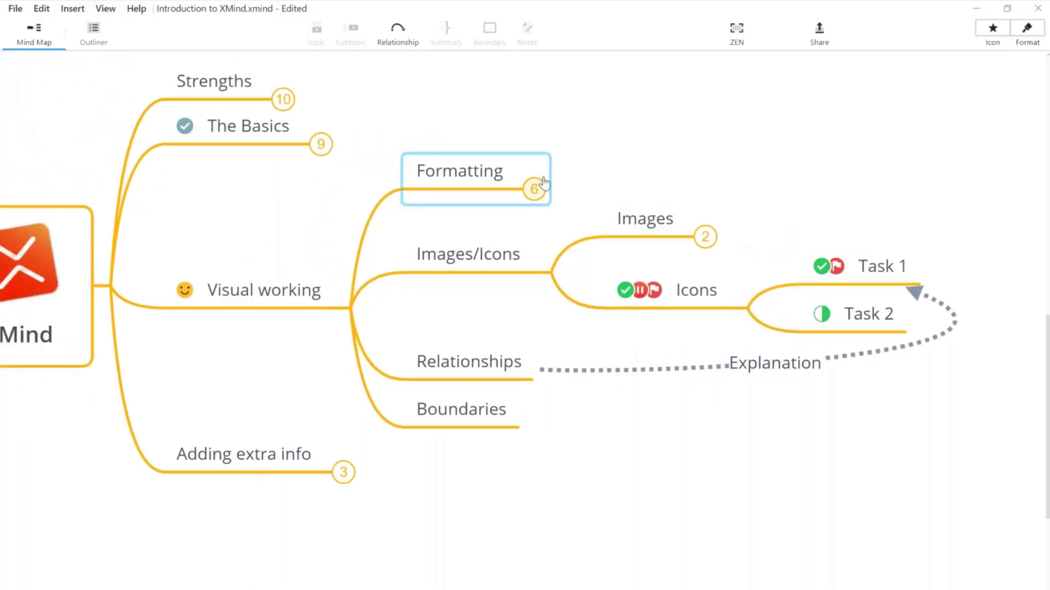
left_click(540, 195)
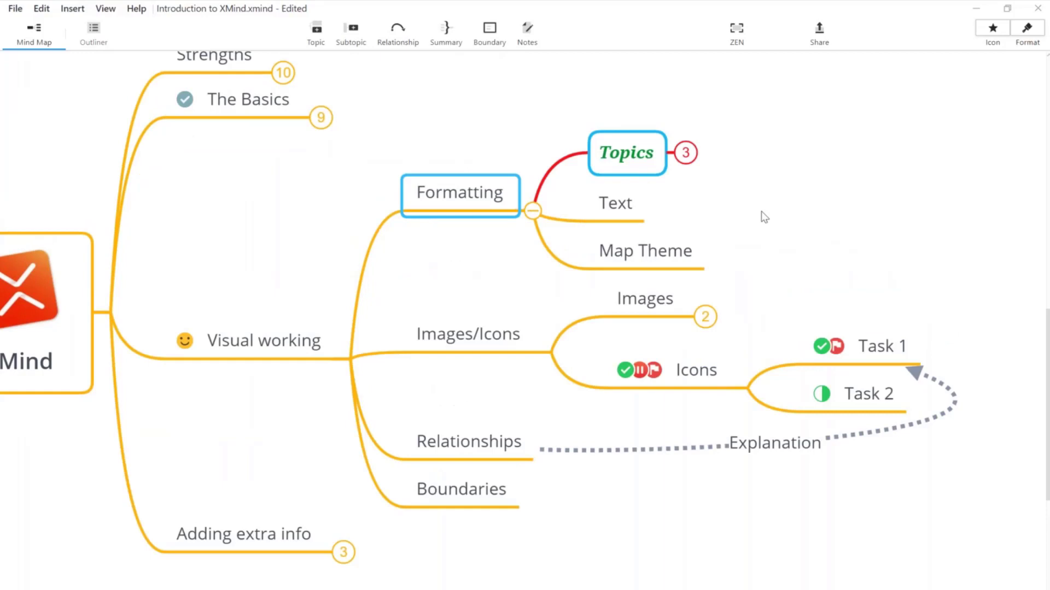
left_click(799, 257)
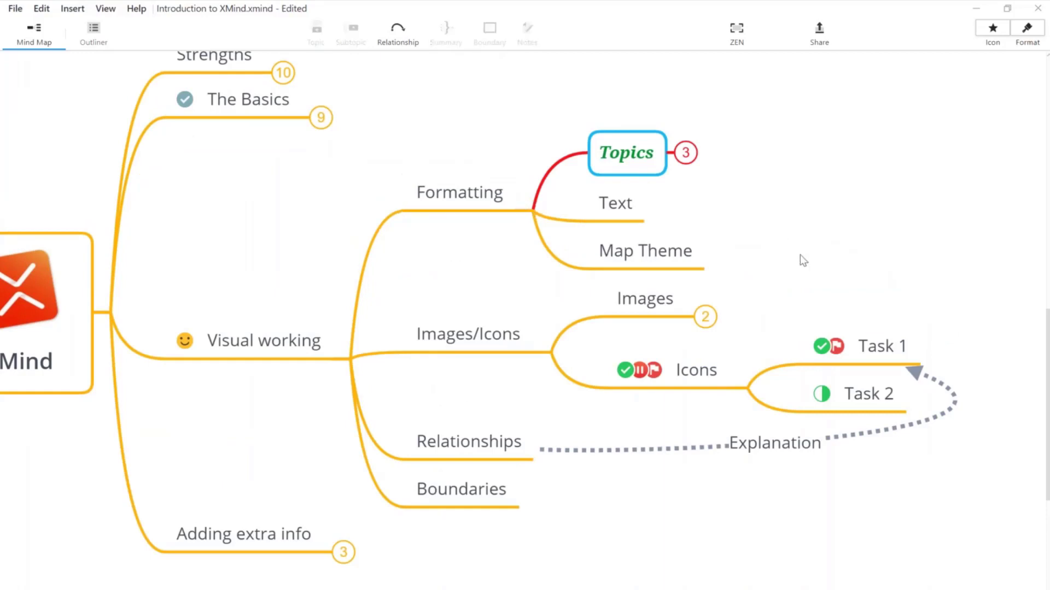
left_click_drag(799, 260, 767, 291)
left_click(427, 526)
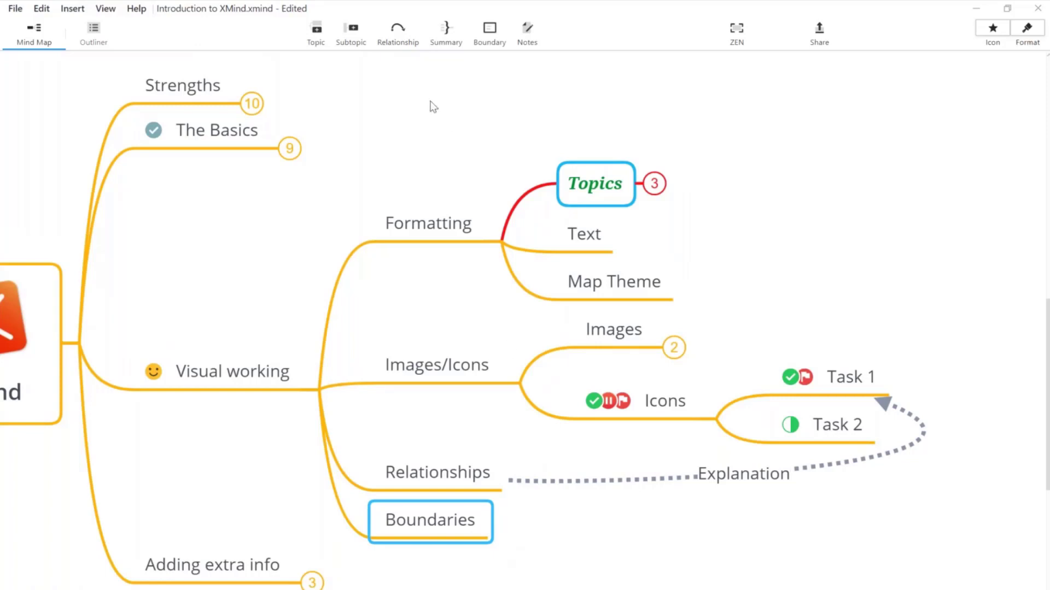
left_click(431, 222)
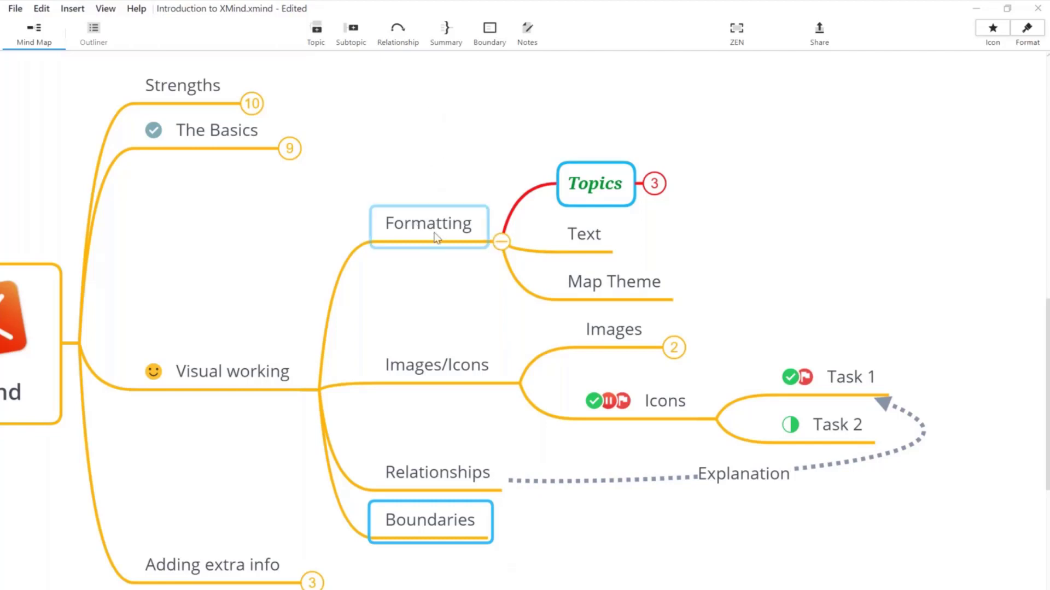
left_click_drag(436, 144, 637, 296)
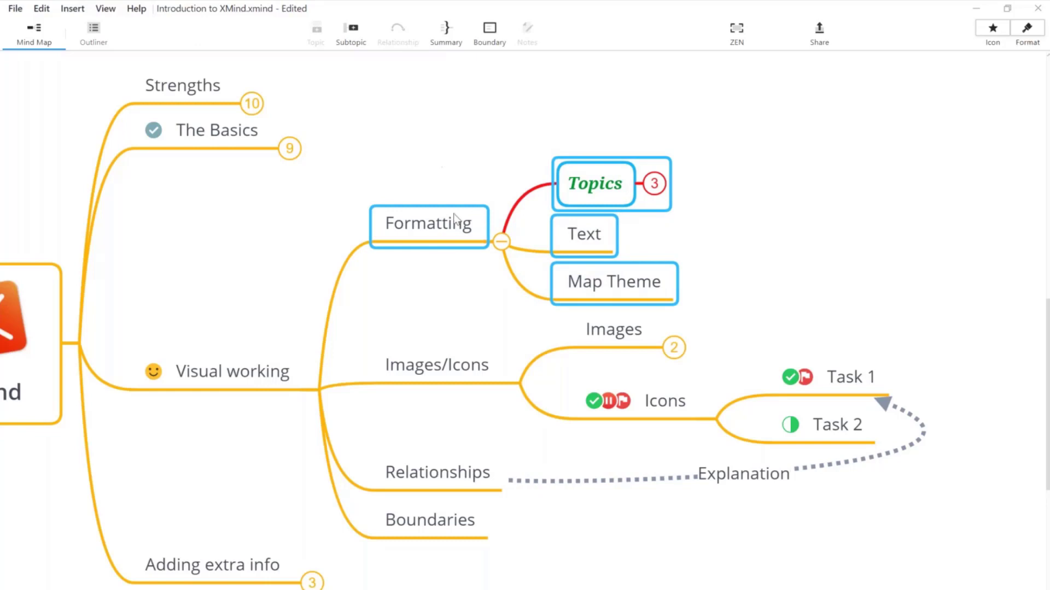
Step: Add a dotted boundary around Formatting and its three subtopics
left_click(443, 231)
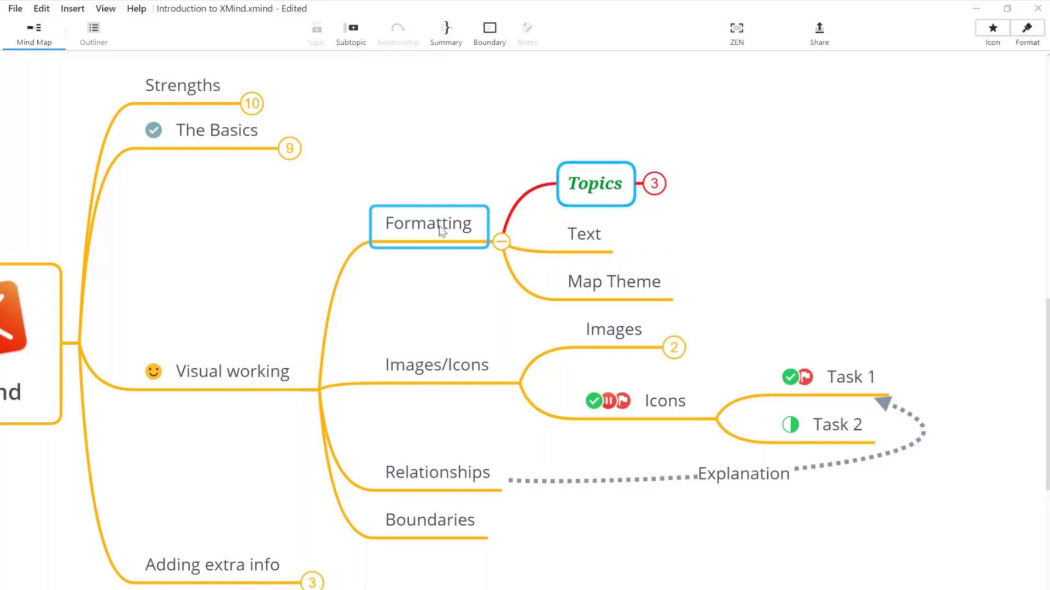
left_click(490, 31)
left_click(500, 165)
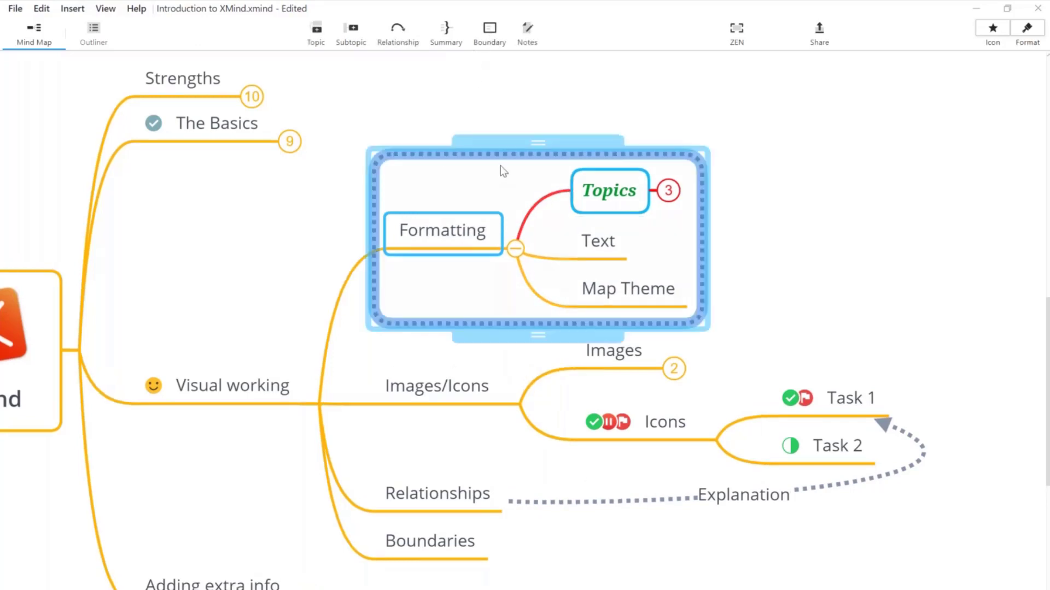
left_click(797, 271)
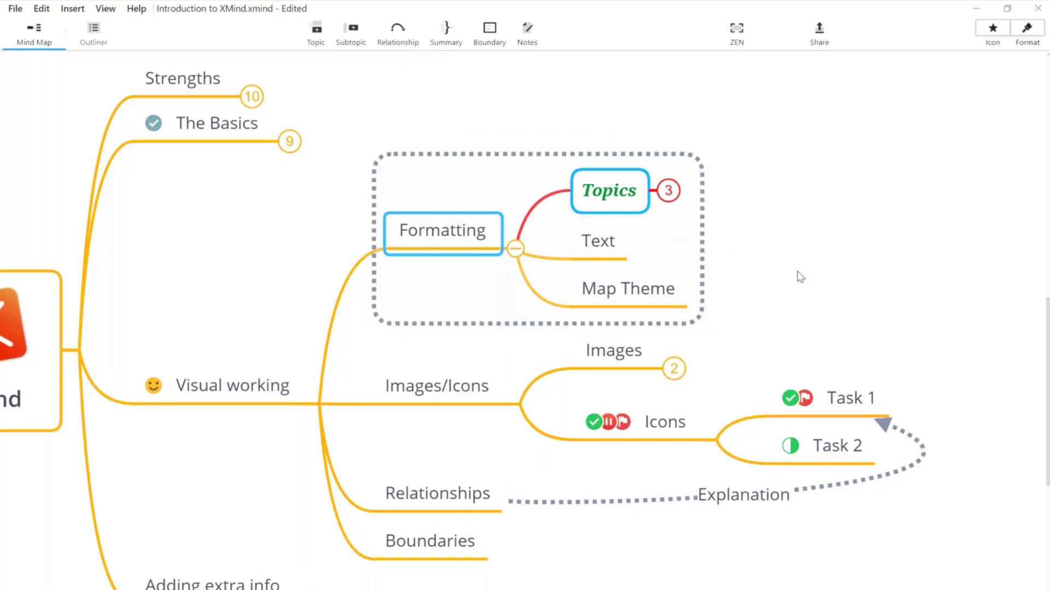
left_click(713, 241)
Step: Check the boundary's context menu, then bring up the Format panel
right_click(696, 234)
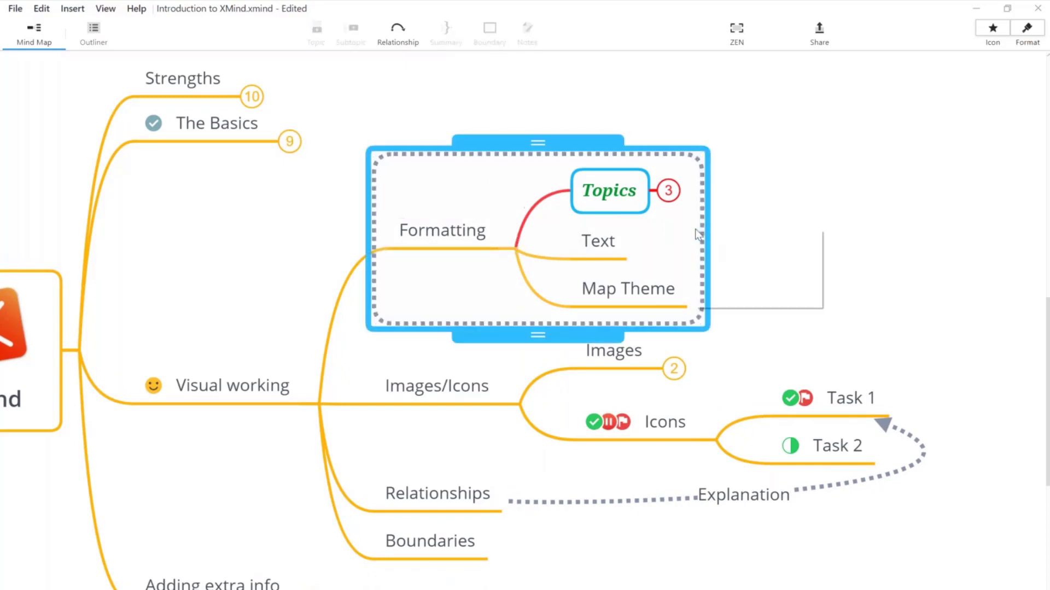
right_click(704, 211)
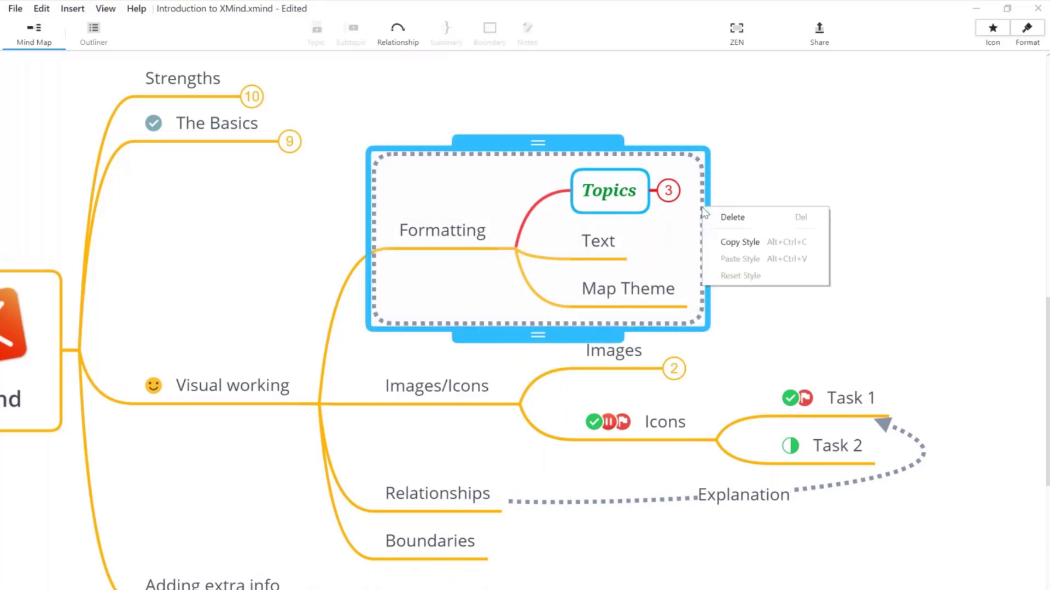
left_click(657, 162)
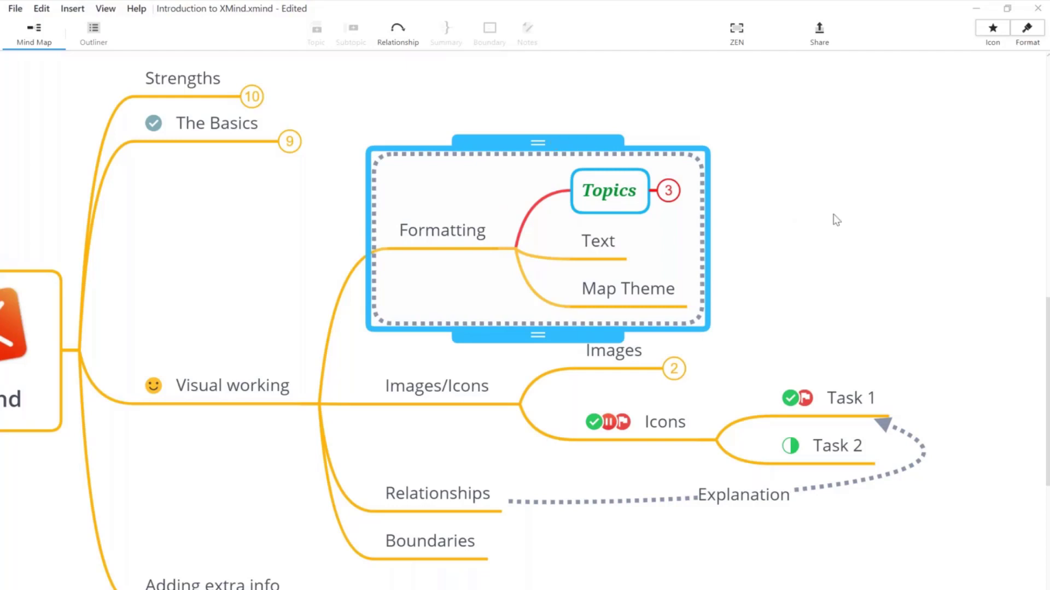
left_click(1028, 34)
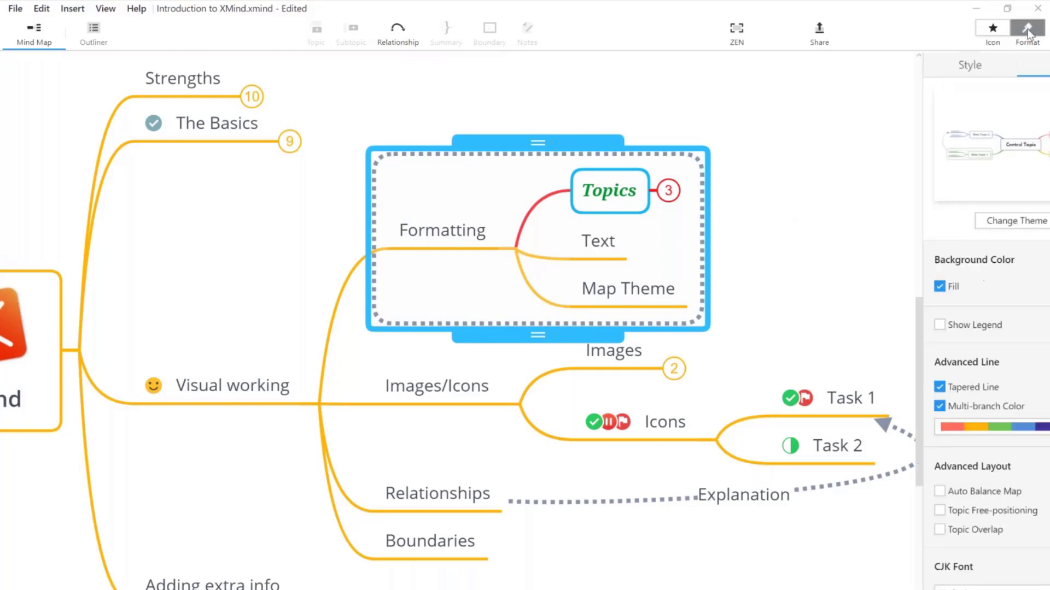
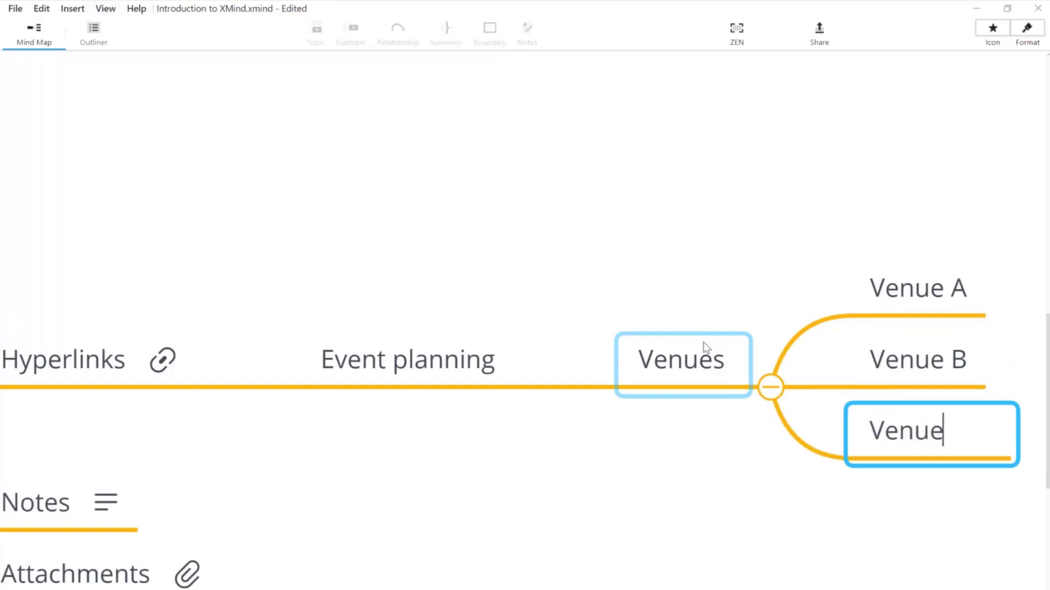
Step: Finish naming Venue C, then reattach the Venues branch under Hyperlinks
key("Return")
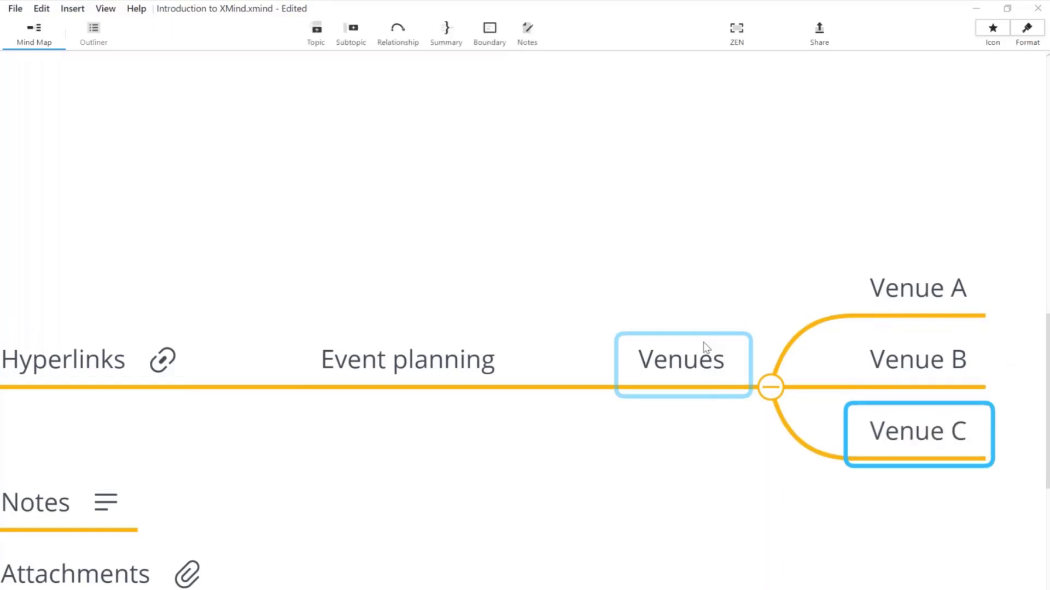
left_click(717, 474)
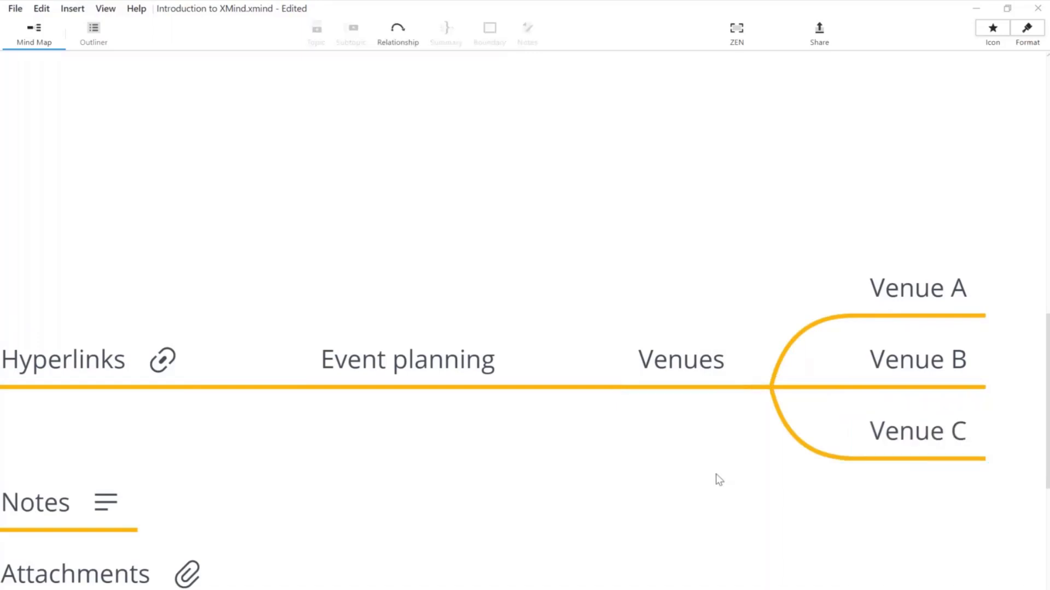
left_click_drag(716, 474, 646, 447)
left_click_drag(678, 333, 297, 323)
left_click(373, 504)
left_click_drag(407, 480, 592, 423)
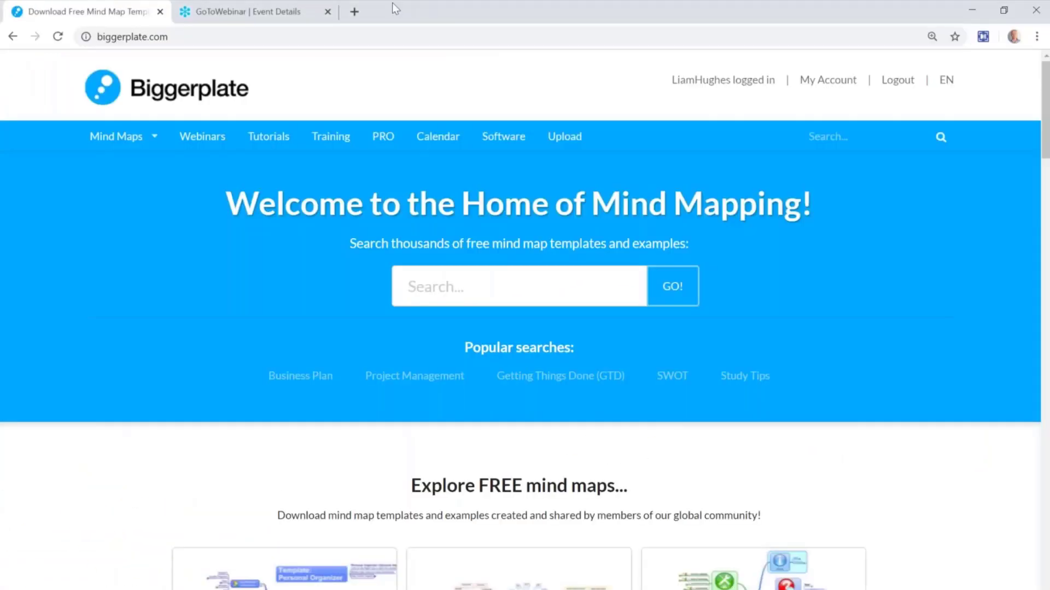
Step: Search Google for 'windsor castle' in a new tab and open the Visit Windsor castle page
left_click(354, 12)
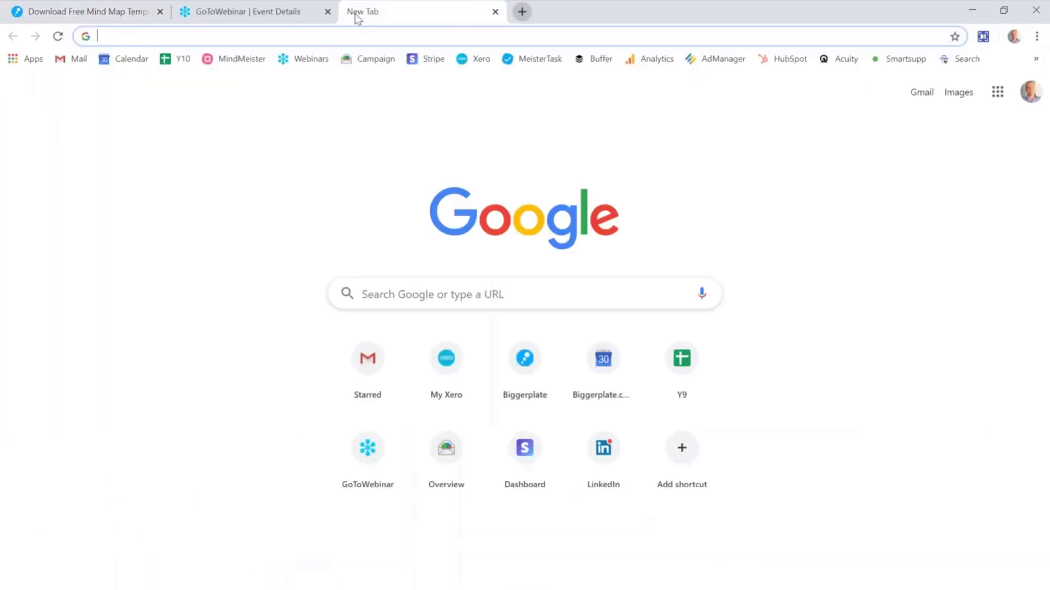
type("windsor")
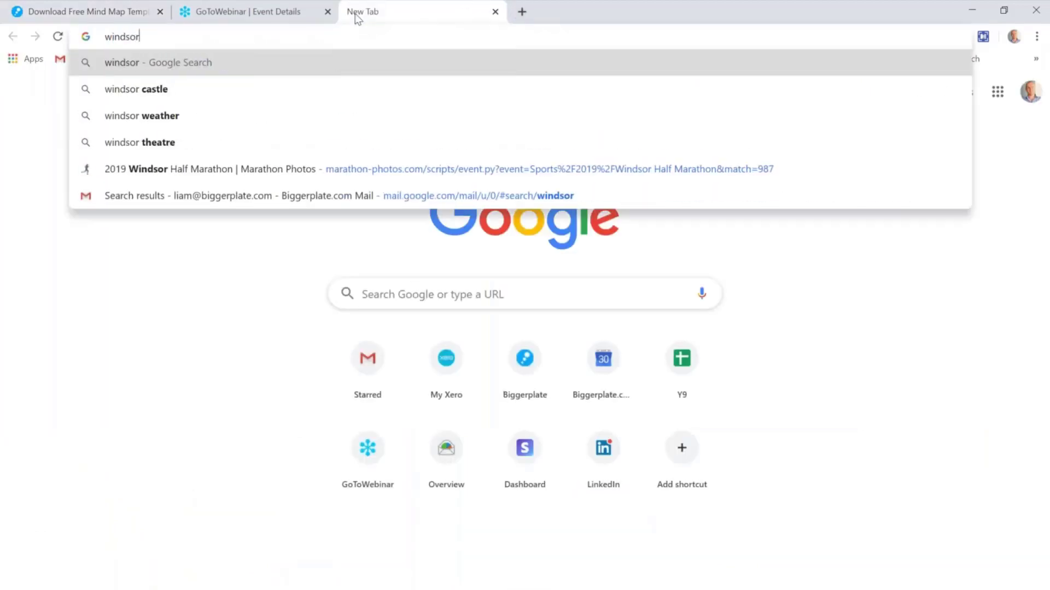
key("Down")
key("Return")
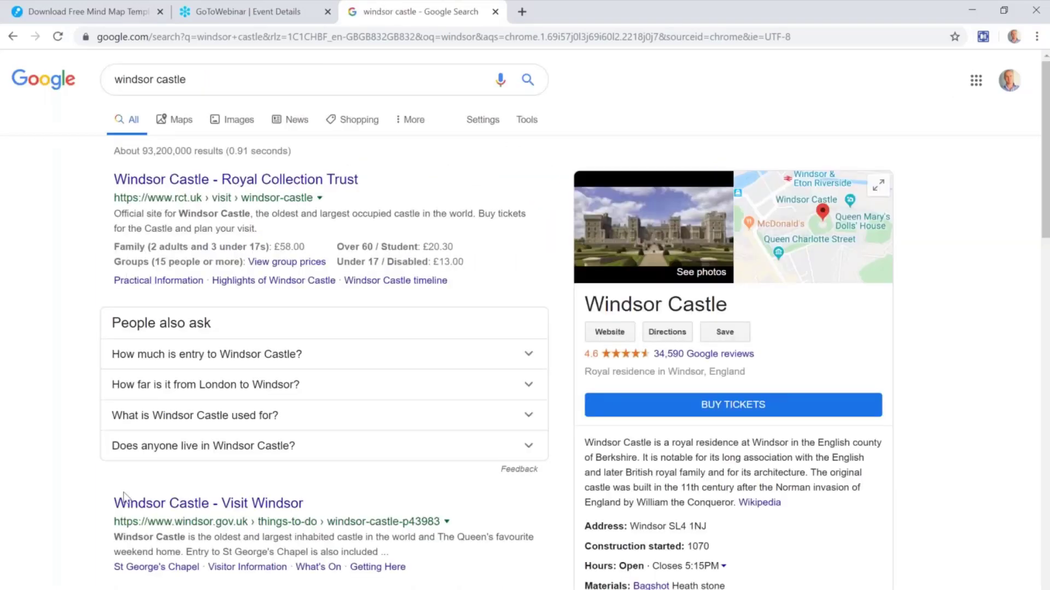
left_click(162, 506)
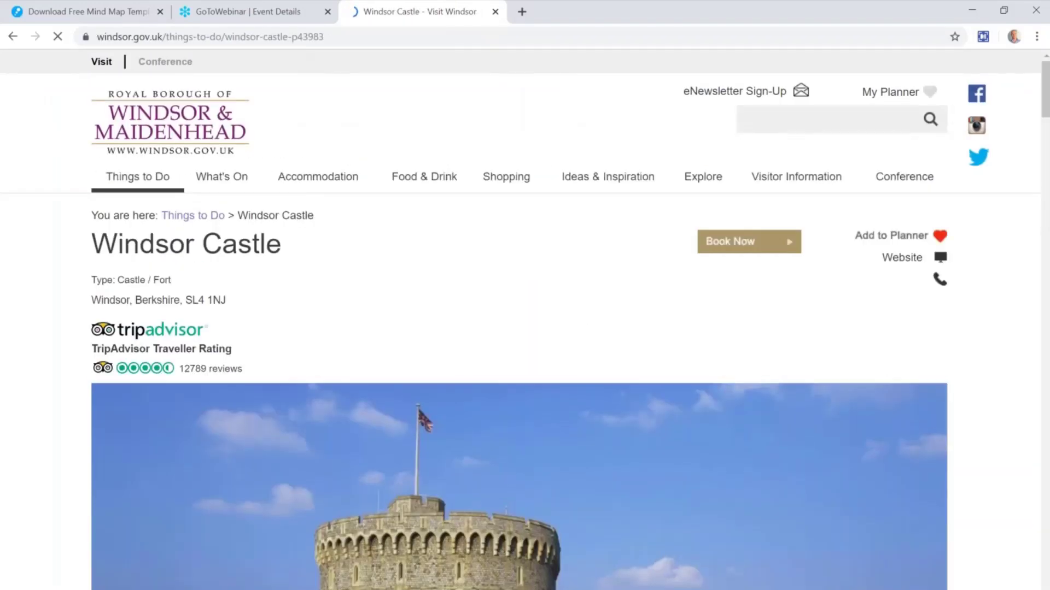
Step: Select and copy the Windsor Castle page's full web address
left_click(286, 35)
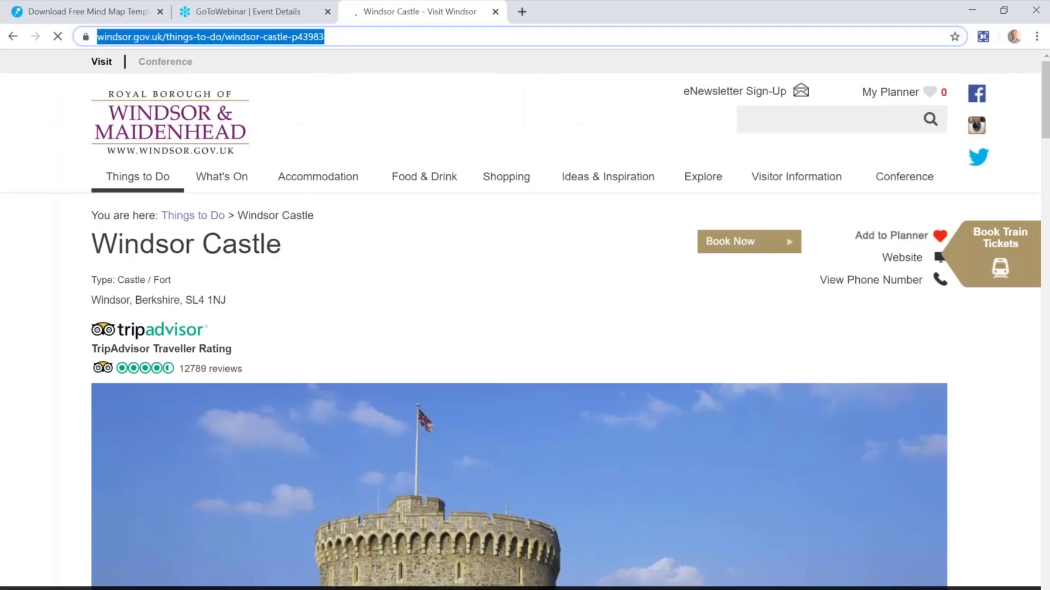
left_click(337, 39)
left_click_drag(401, 38, 85, 39)
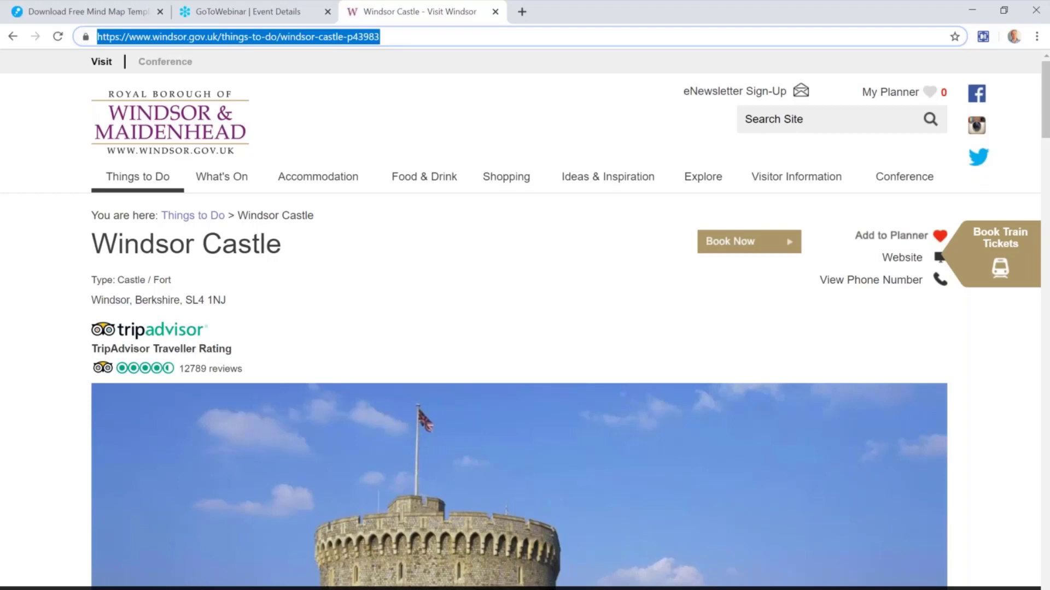
key("alt+Tab")
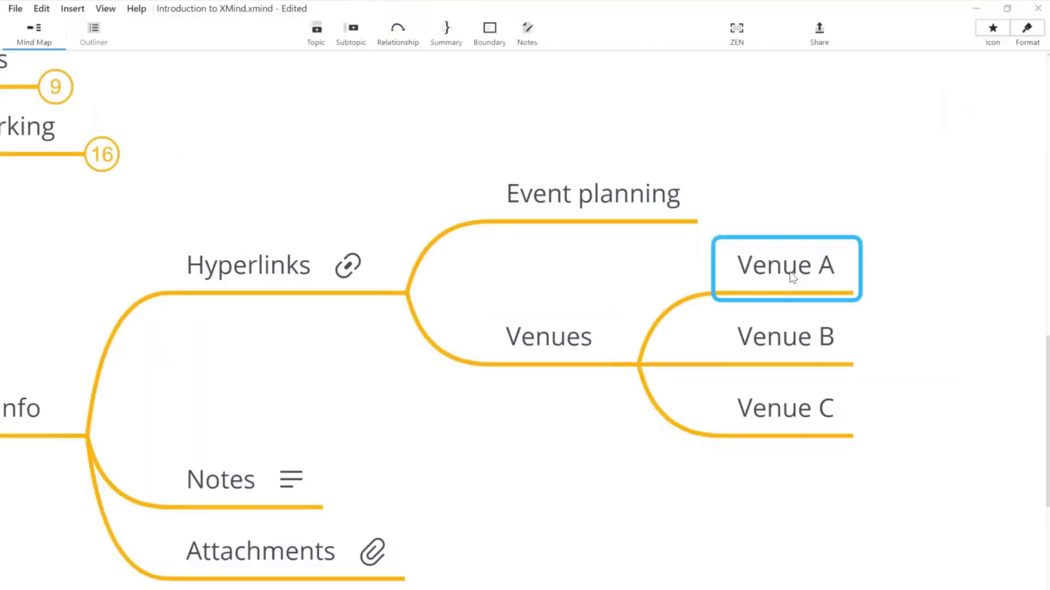
Step: Hyperlink Venue A to the copied Windsor Castle page address
key("ctrl+k")
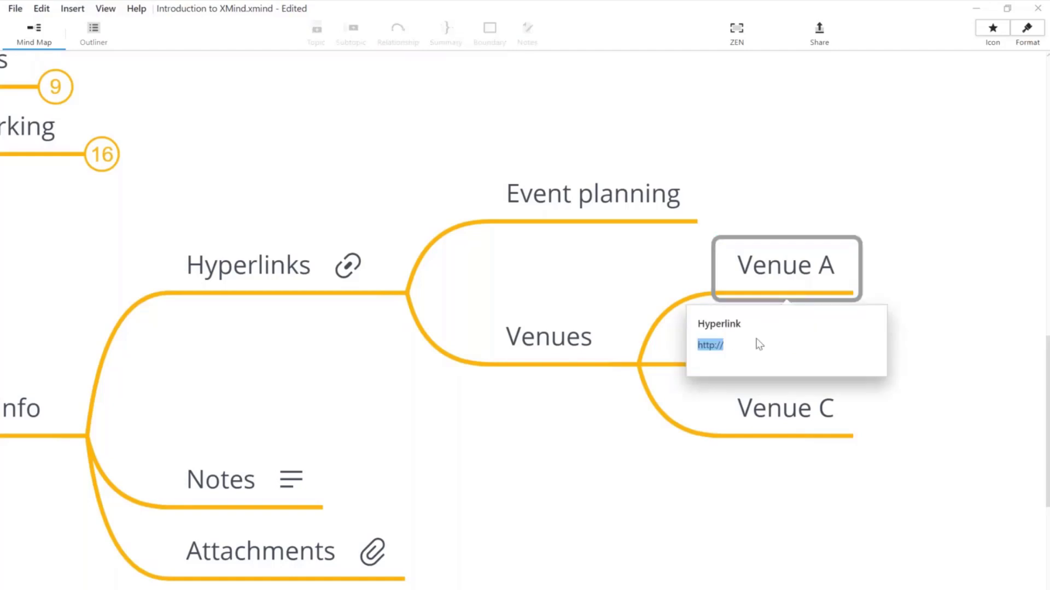
key("ctrl+v")
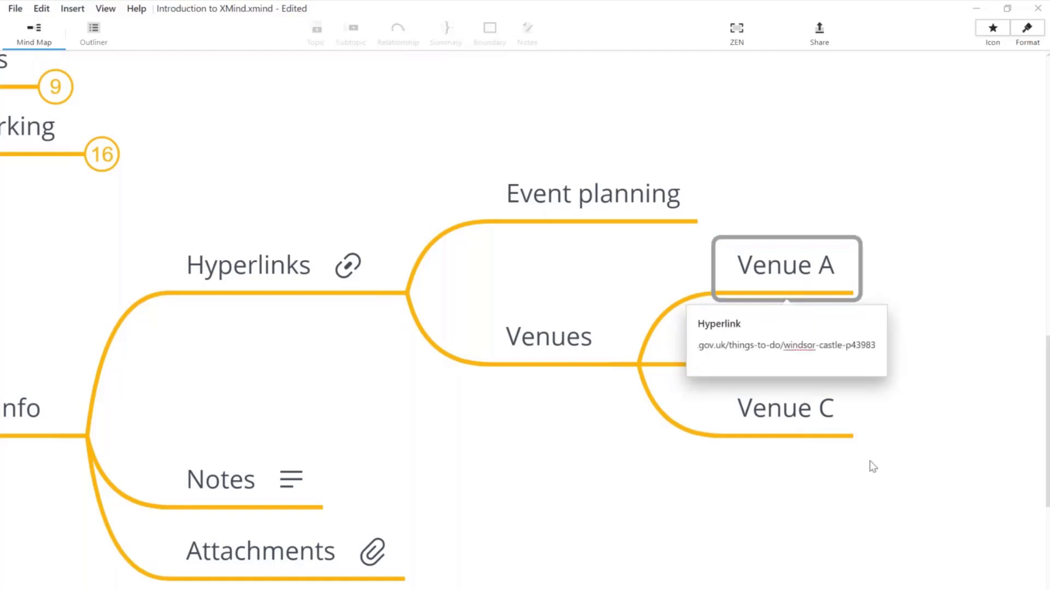
key("Return")
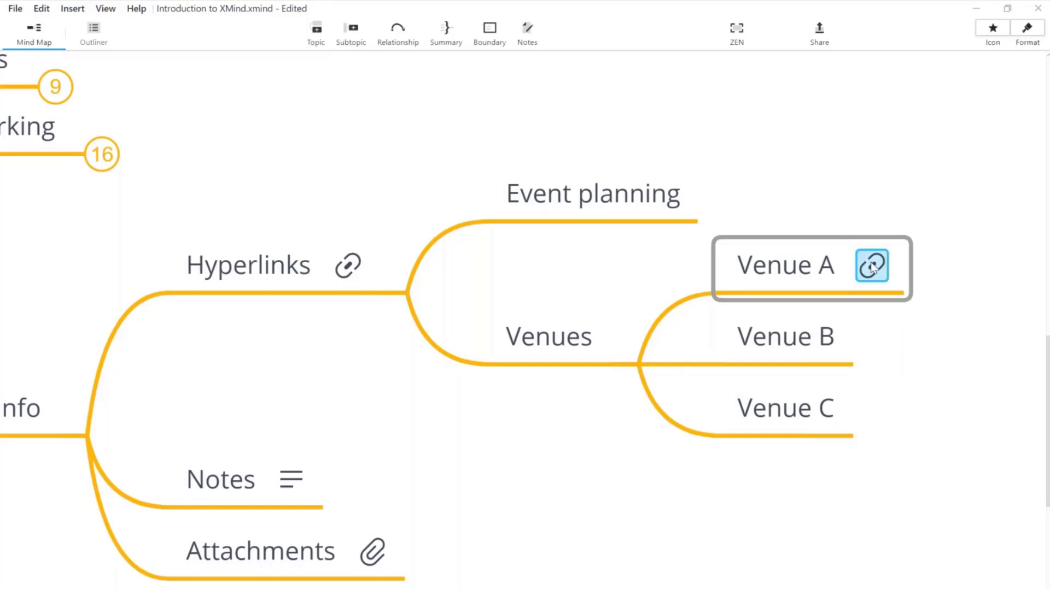
Step: Rename Venue A to 'Windsor Castle'
double_click(780, 264)
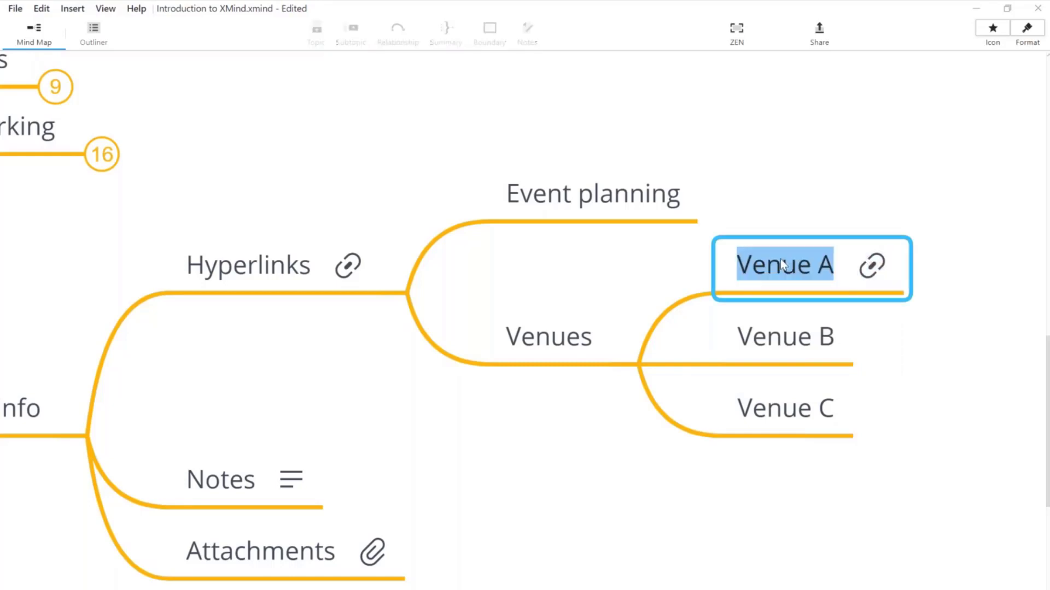
type("Windso")
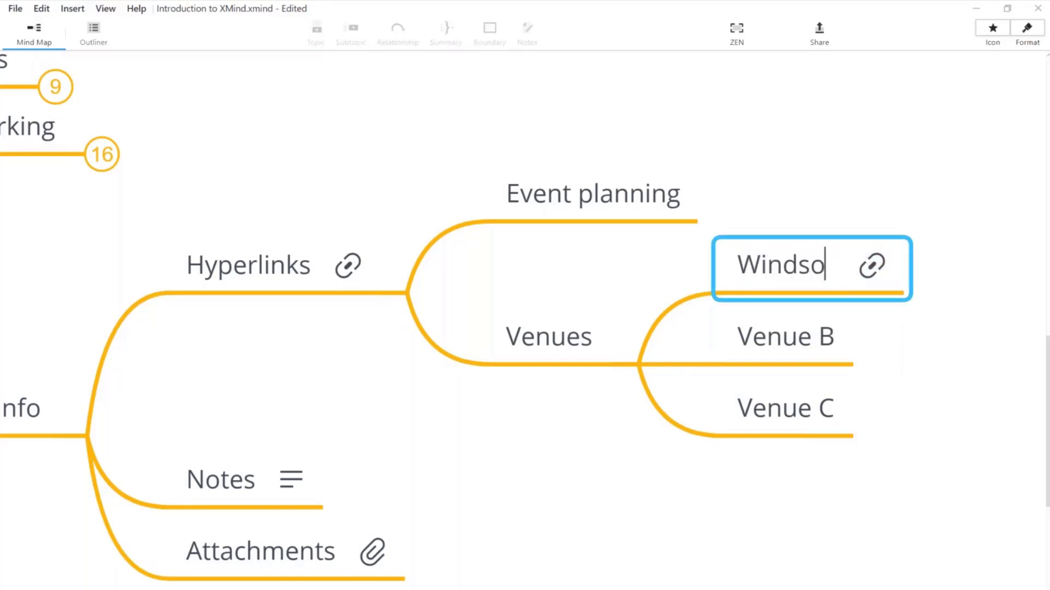
type("r Castle")
key("Return")
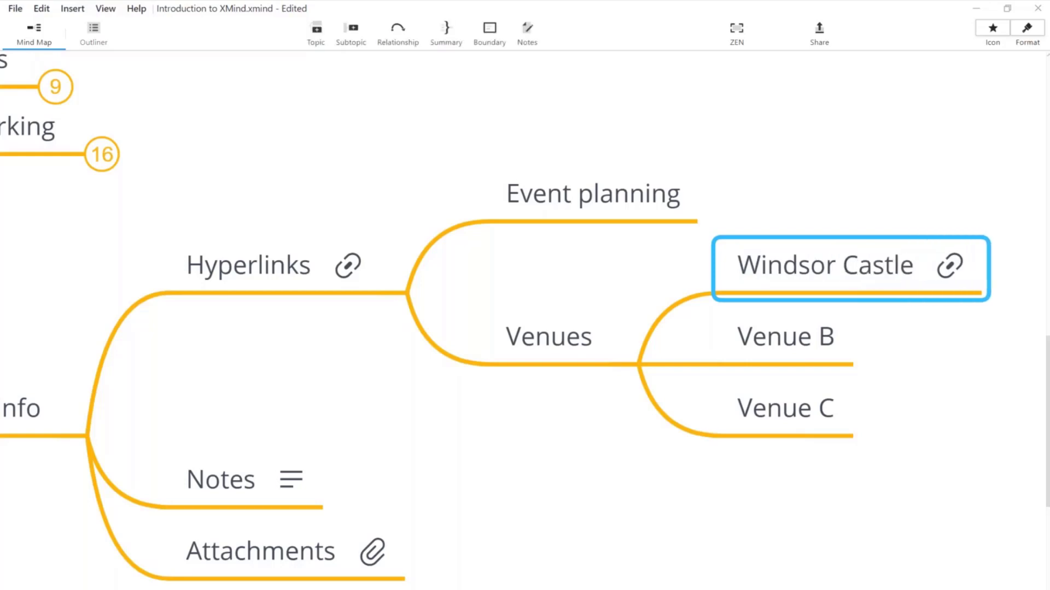
left_click(932, 358)
left_click(629, 344)
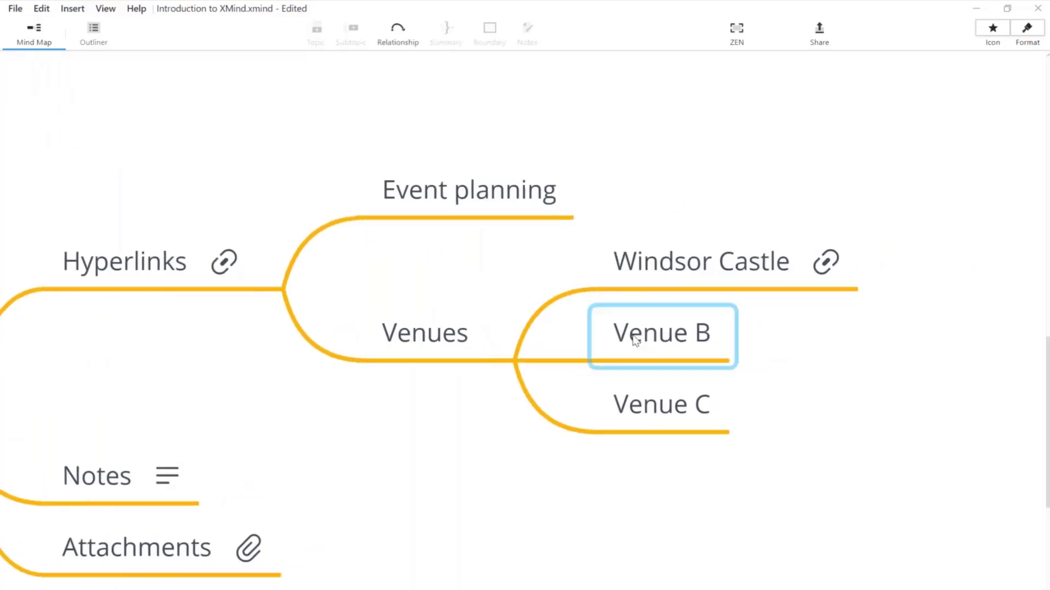
left_click(638, 418)
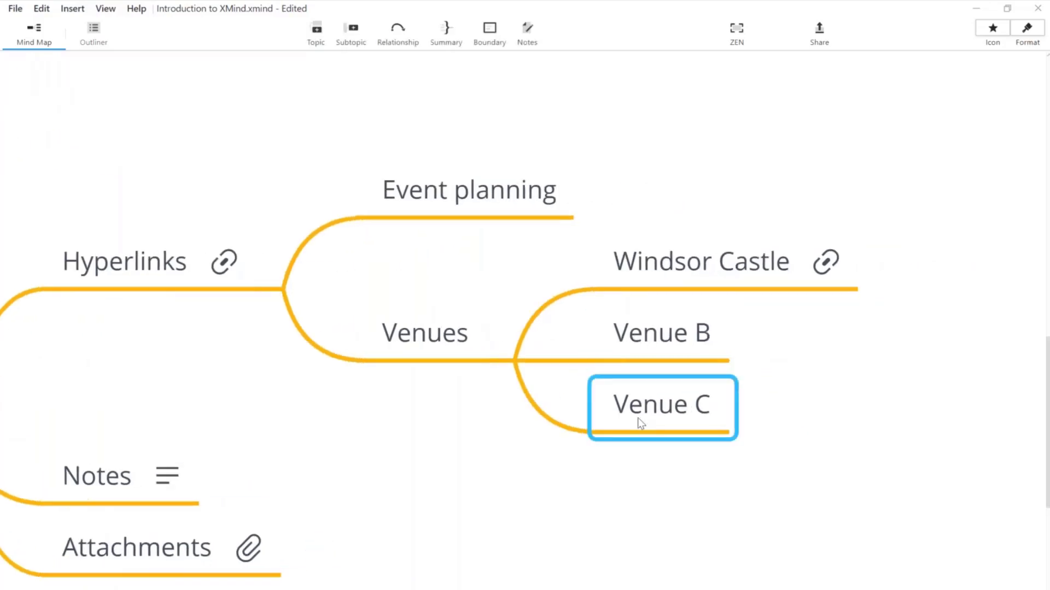
left_click(749, 276)
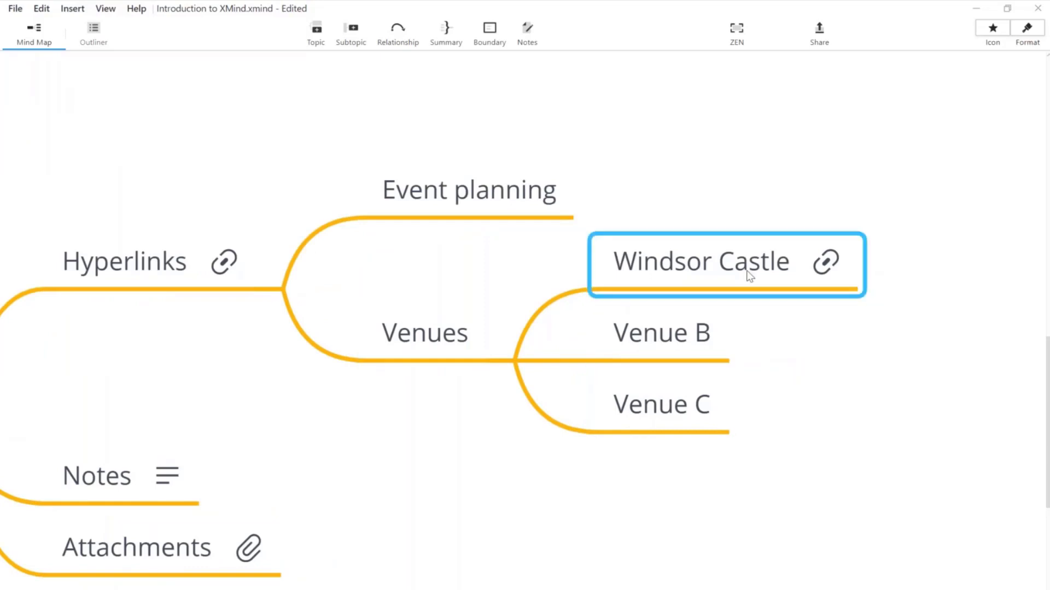
Step: Follow Windsor Castle's link into Chrome, then close both Windsor Castle tabs
left_click(826, 263)
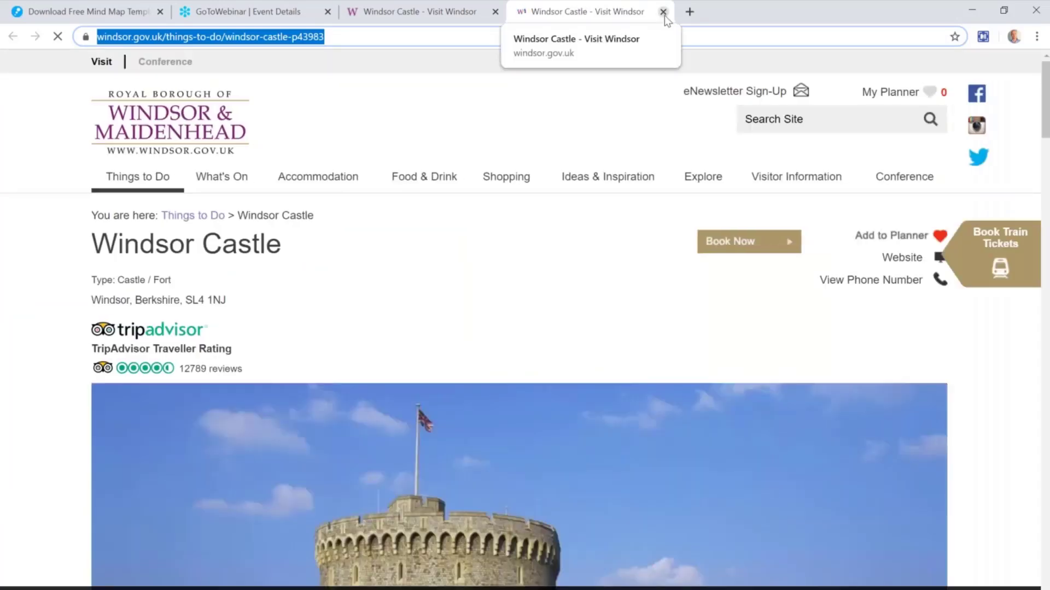
left_click(663, 12)
left_click(495, 11)
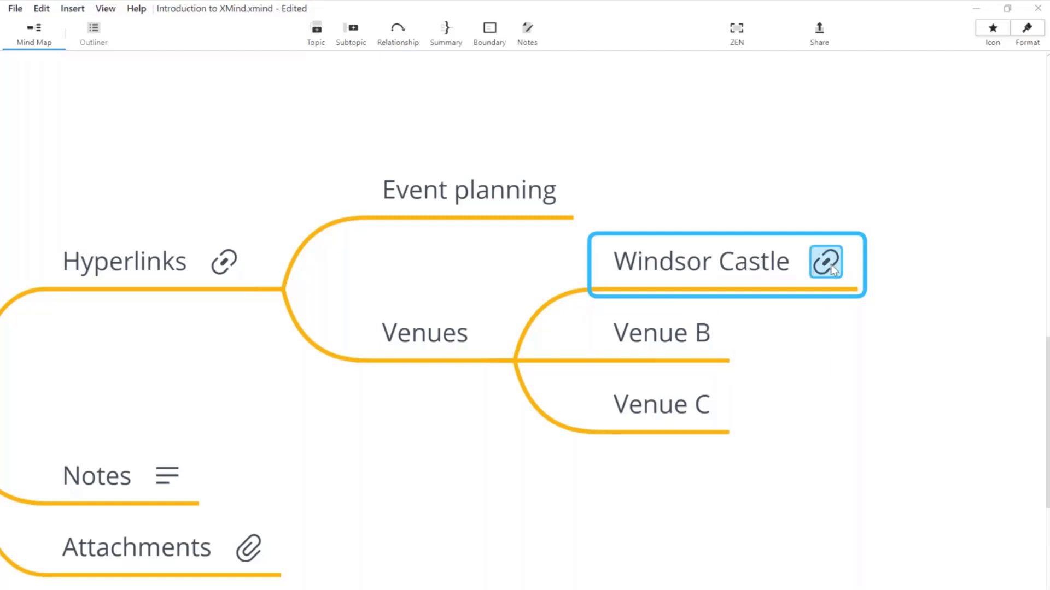
Step: Collapse Venues and test the Hyperlinks topic's link, closing the GoToWebinar tab afterwards
left_click_drag(589, 448, 690, 459)
left_click(596, 361)
left_click(675, 363)
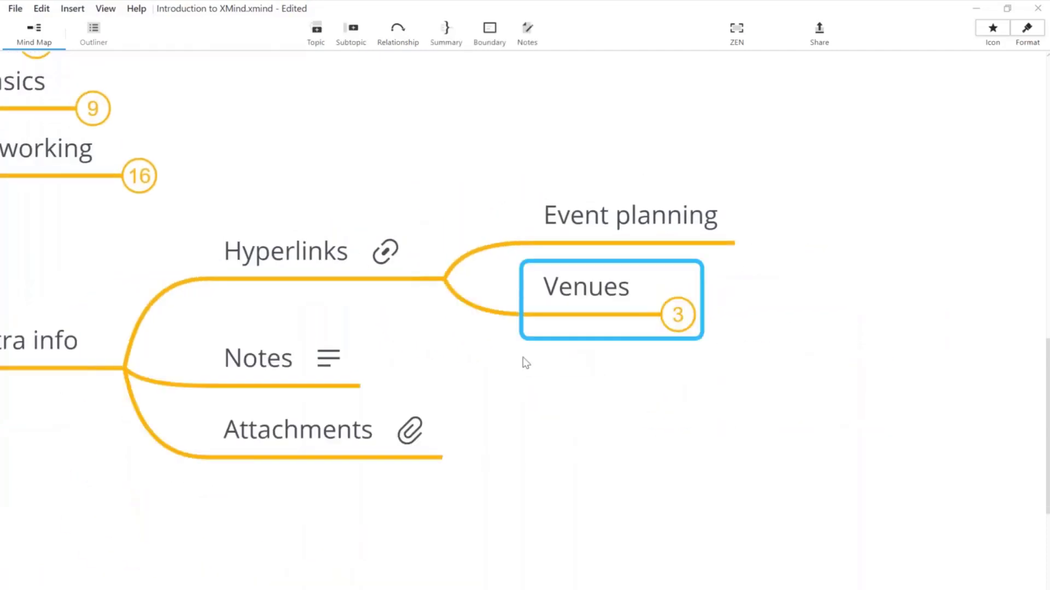
left_click(393, 258)
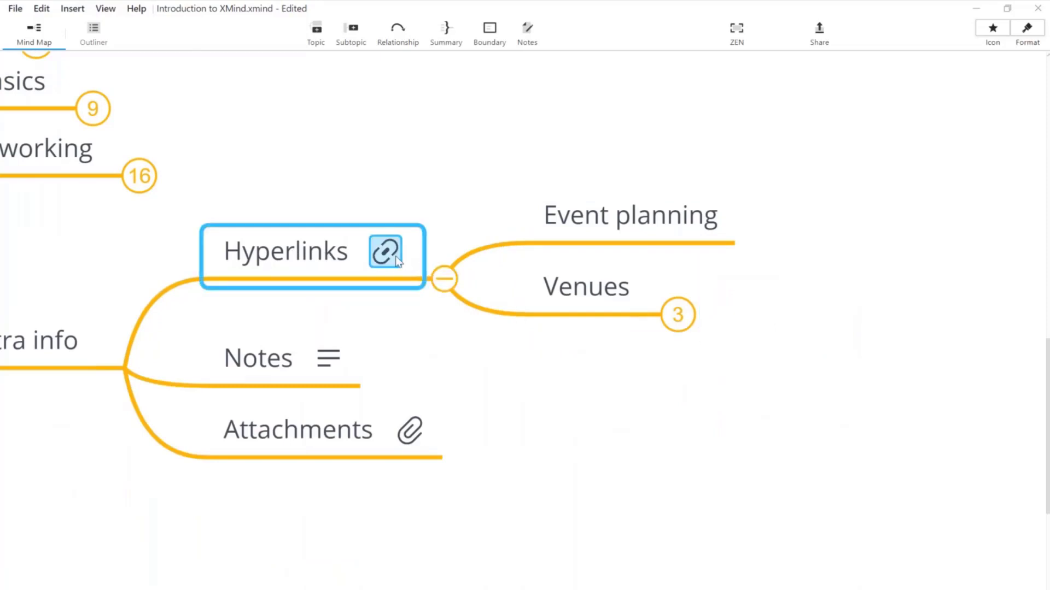
left_click(386, 251)
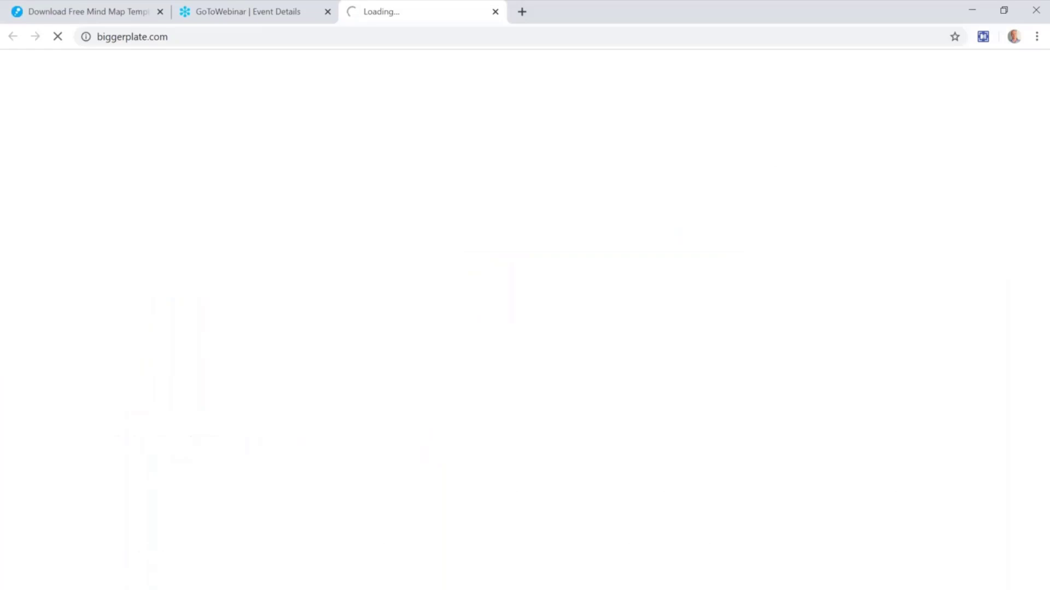
left_click(328, 12)
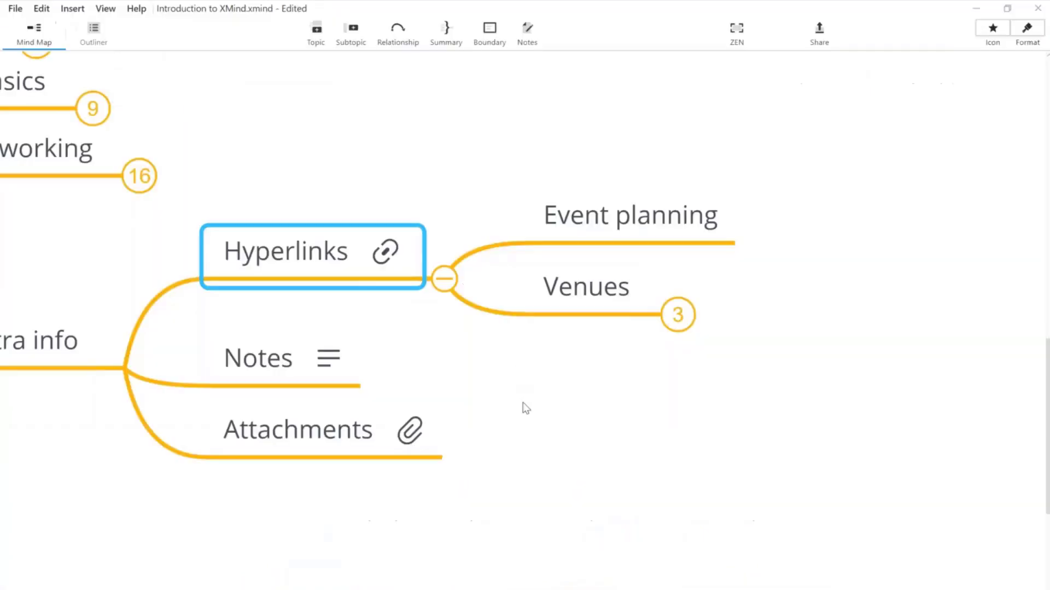
Step: Browse the Insert > Hyperlink options, then collapse Hyperlinks and select Notes
left_click(72, 9)
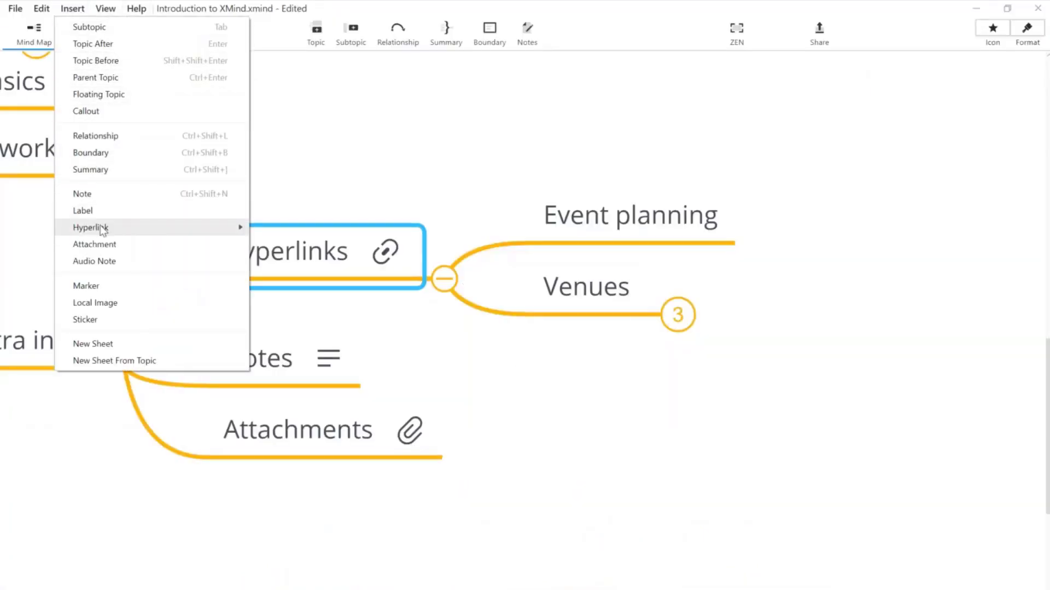
mouse_move(102, 230)
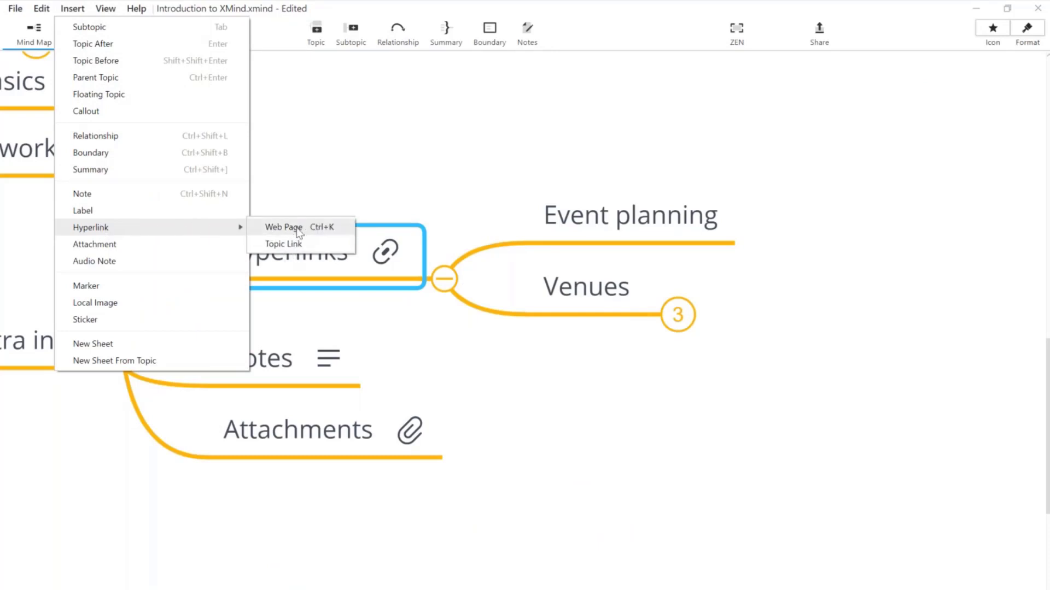
left_click(546, 133)
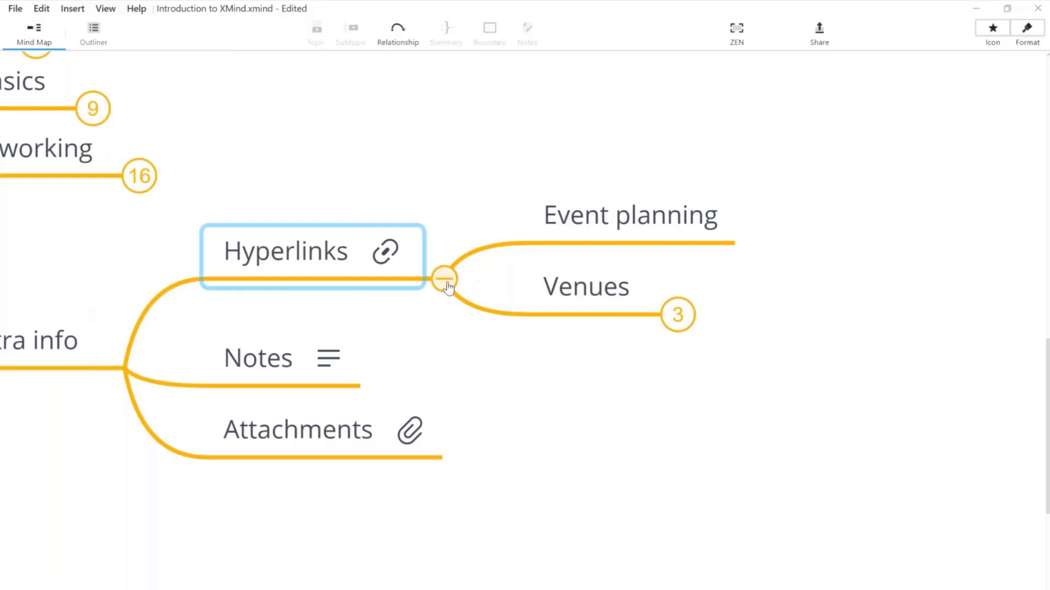
left_click(445, 280)
left_click(596, 351)
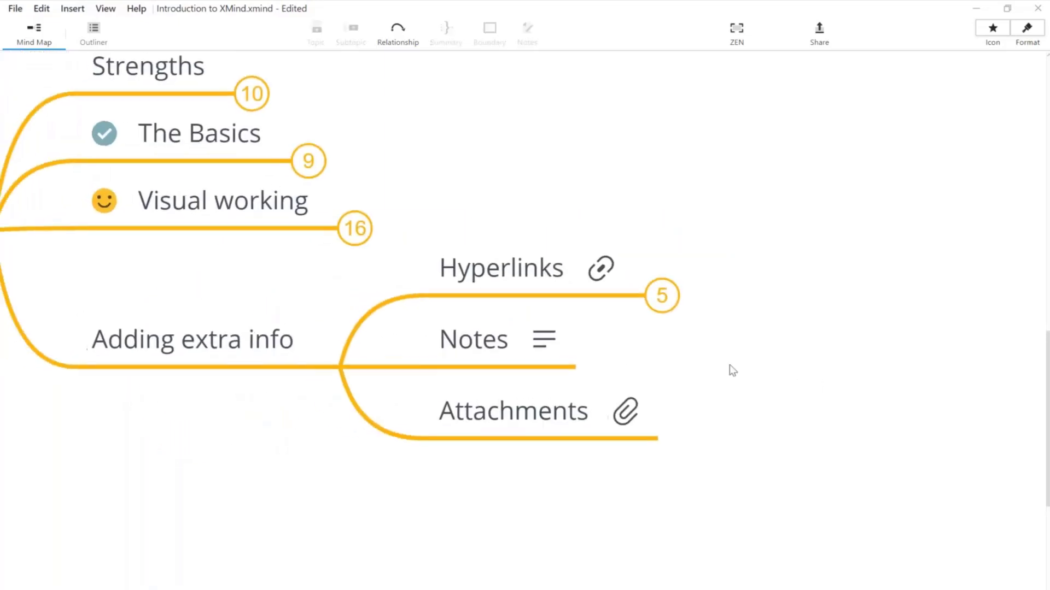
left_click(560, 316)
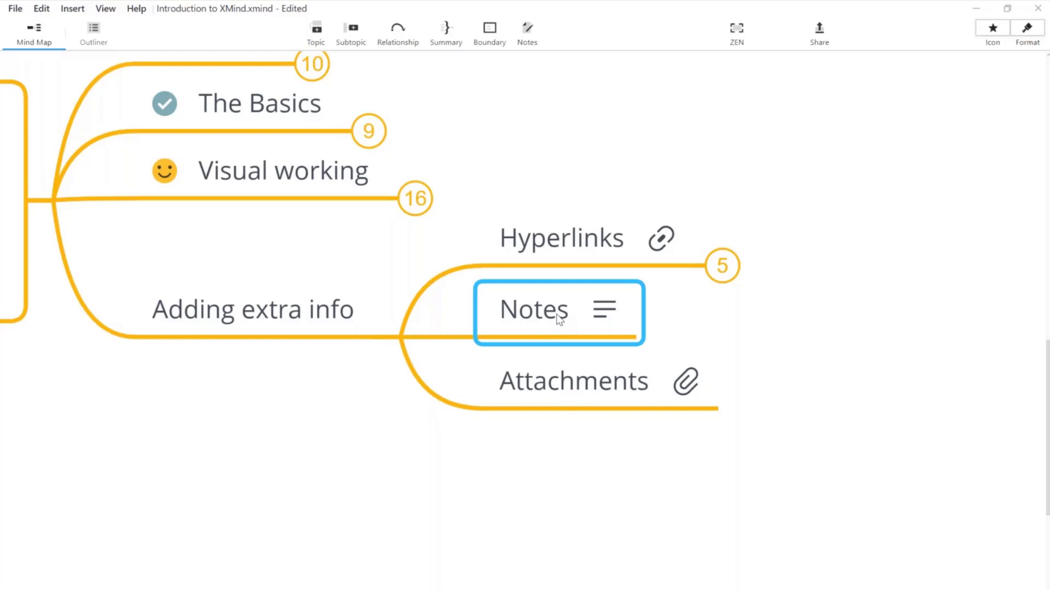
Step: Add a subtopic named Windsor Castle under Notes
key("Tab")
type("Windo")
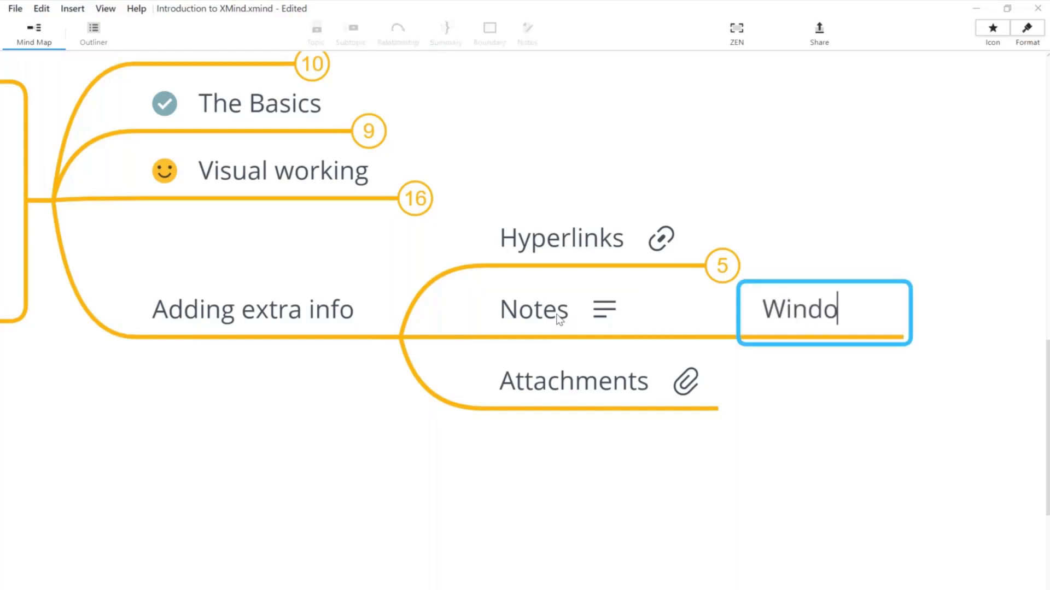
key("BackSpace")
type("sor Ca")
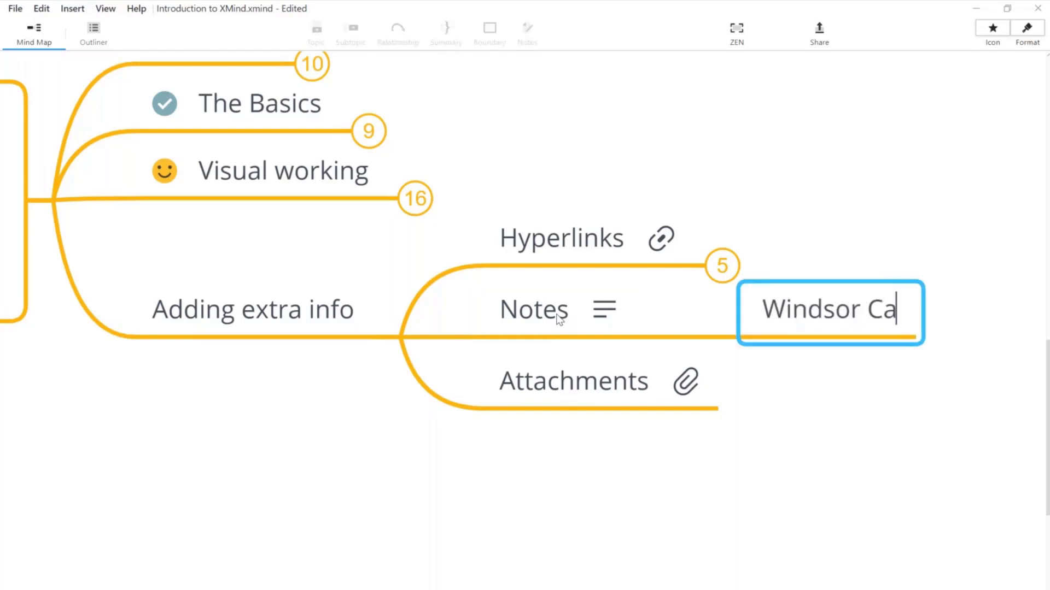
type("stle")
key("Return")
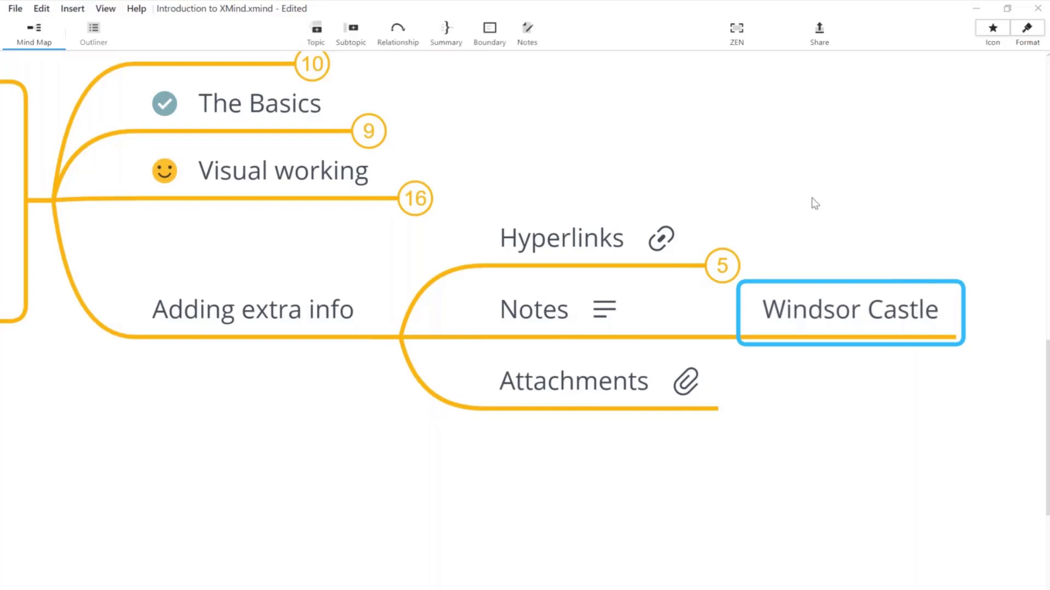
left_click(771, 204)
left_click_drag(771, 203, 565, 188)
Step: Expand the Hyperlinks and Venues branches again
left_click(520, 251)
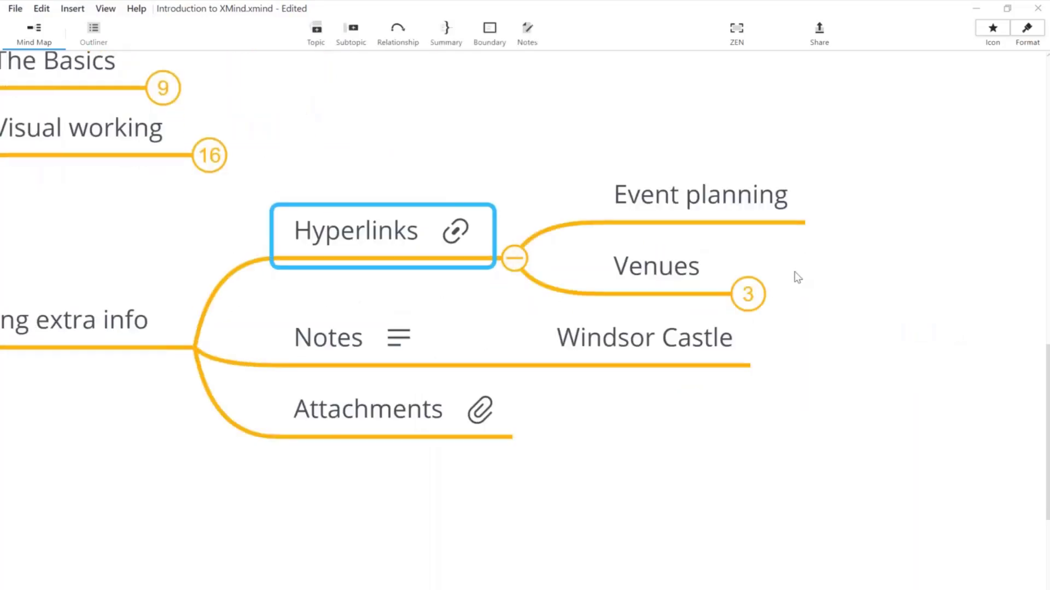
left_click(748, 294)
left_click(677, 401)
left_click_drag(677, 400, 513, 343)
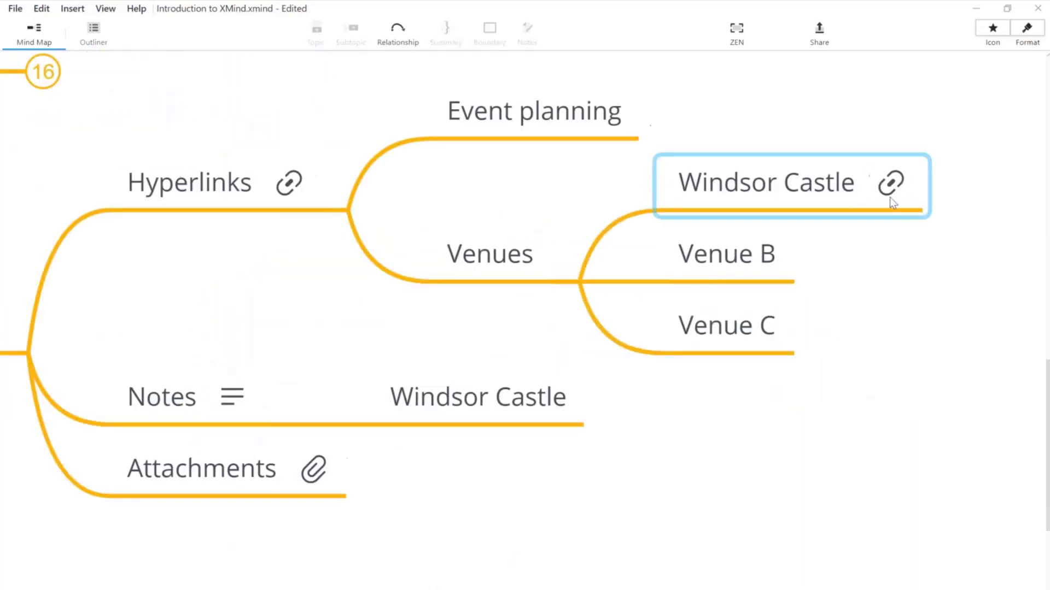
Step: Open the Windsor Castle link in Chrome and select the page's About section text
left_click(895, 195)
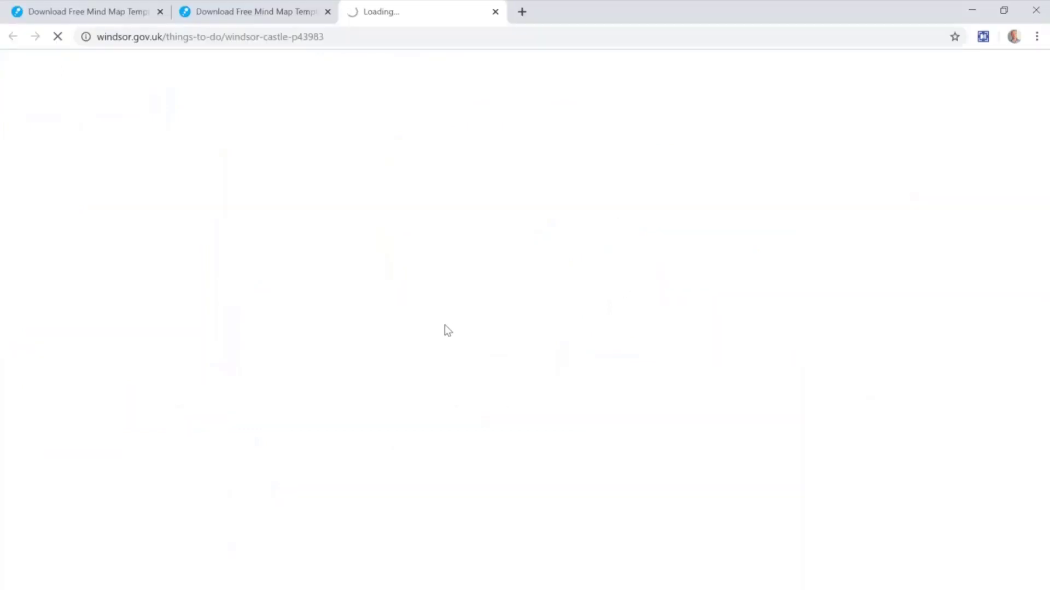
scroll(447, 330, "down", 5)
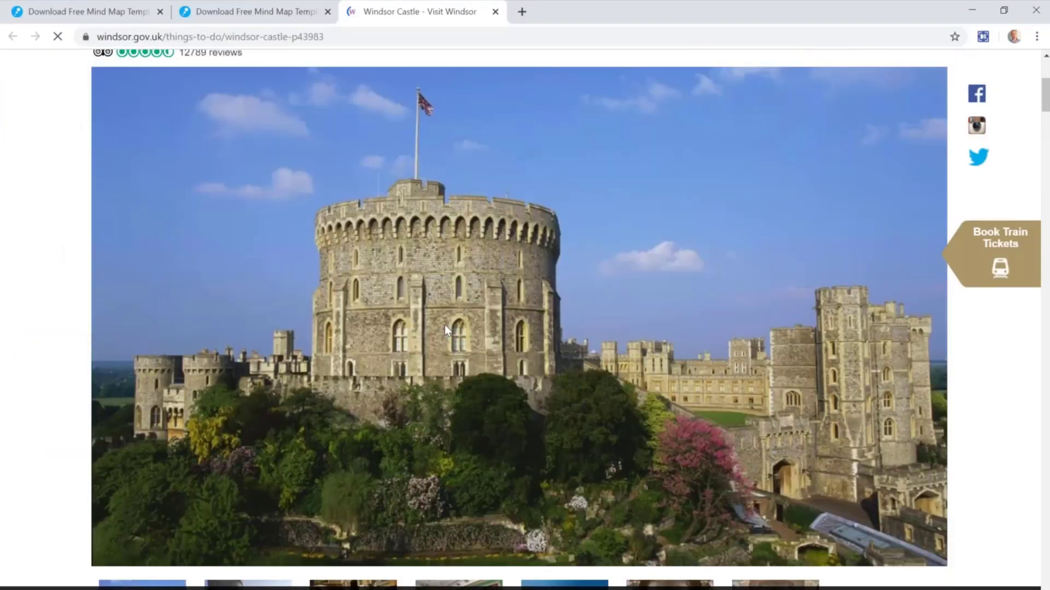
scroll(447, 330, "down", 4)
scroll(447, 330, "up", 8)
scroll(447, 330, "down", 5)
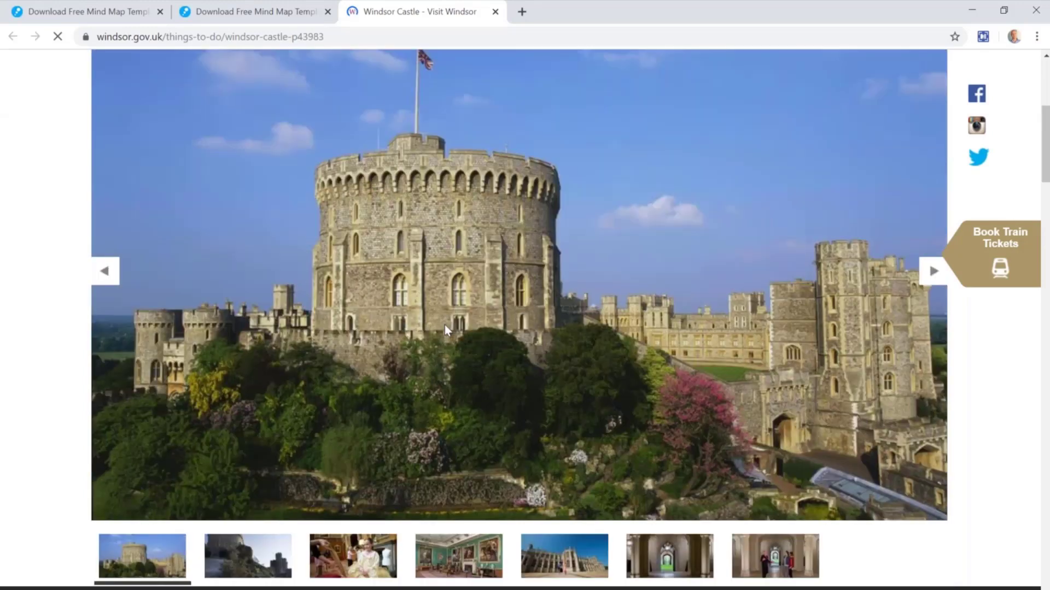
scroll(444, 325, "down", 6)
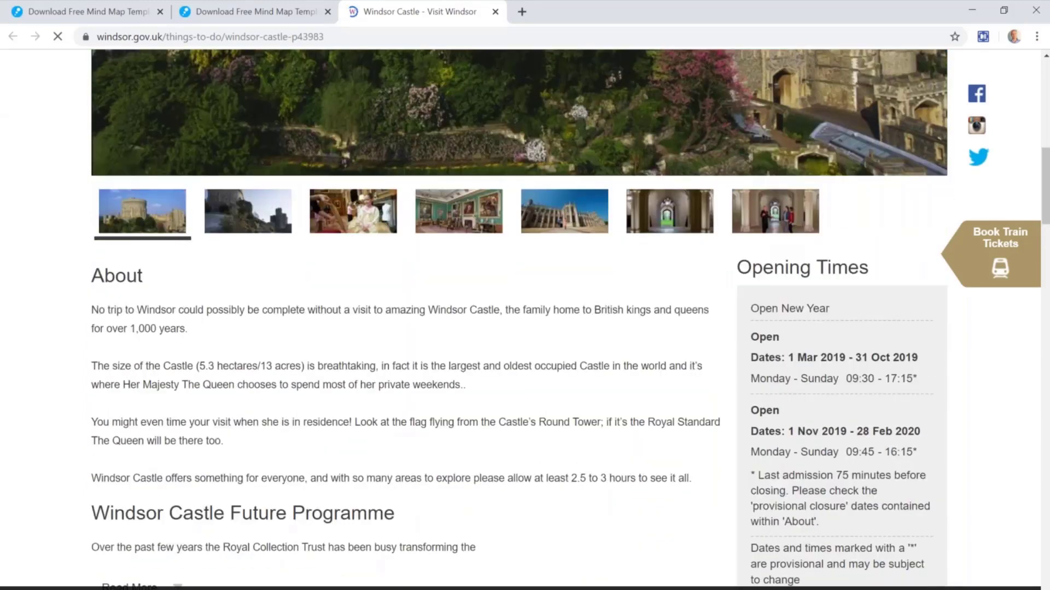
left_click_drag(91, 276, 698, 492)
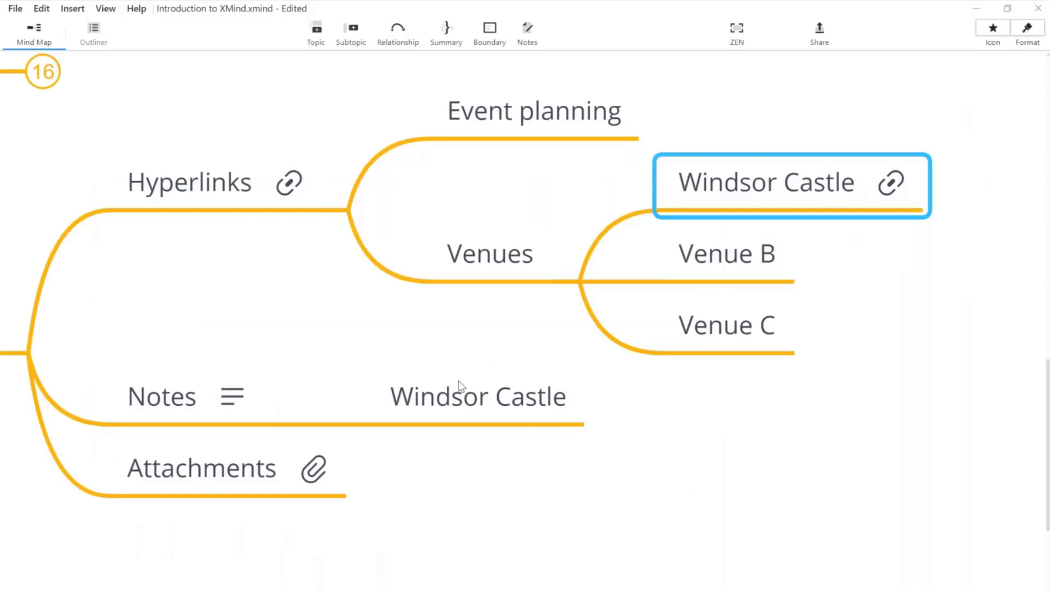
left_click(462, 397)
left_click(494, 494)
Step: Collapse the Hyperlinks branch
left_click_drag(494, 494, 602, 460)
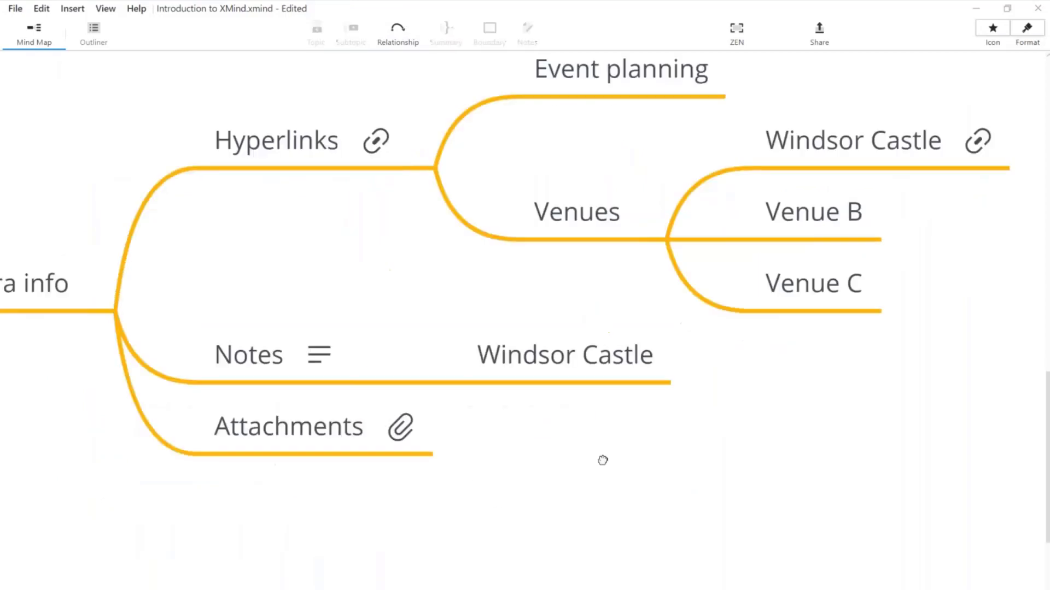
left_click(459, 164)
left_click(493, 172)
Step: Paste the castle's About text as a note on Windsor Castle under Notes, then review it
left_click(626, 210)
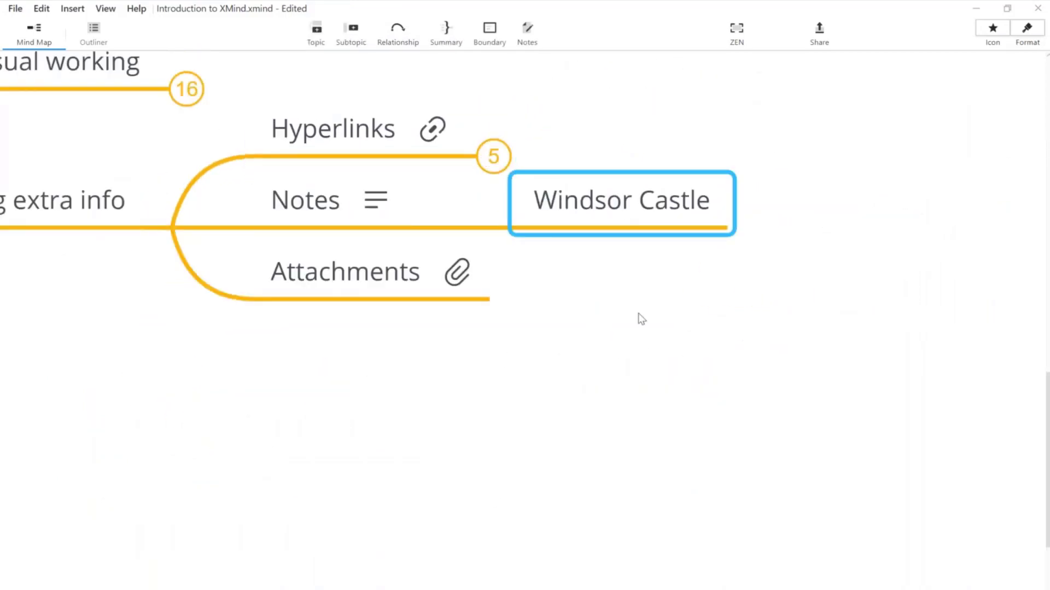
left_click(527, 36)
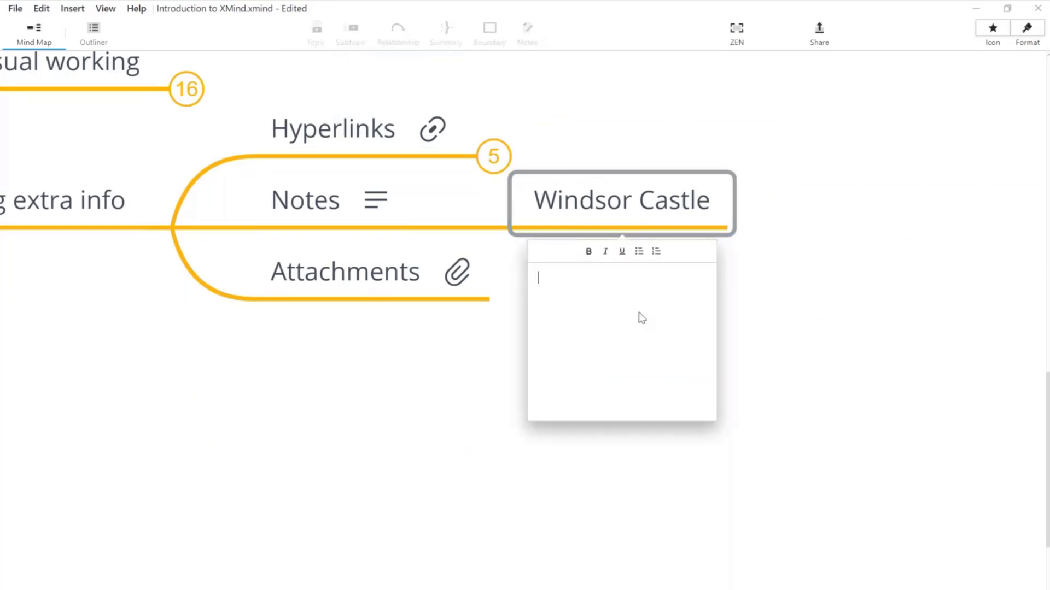
key("ctrl+v")
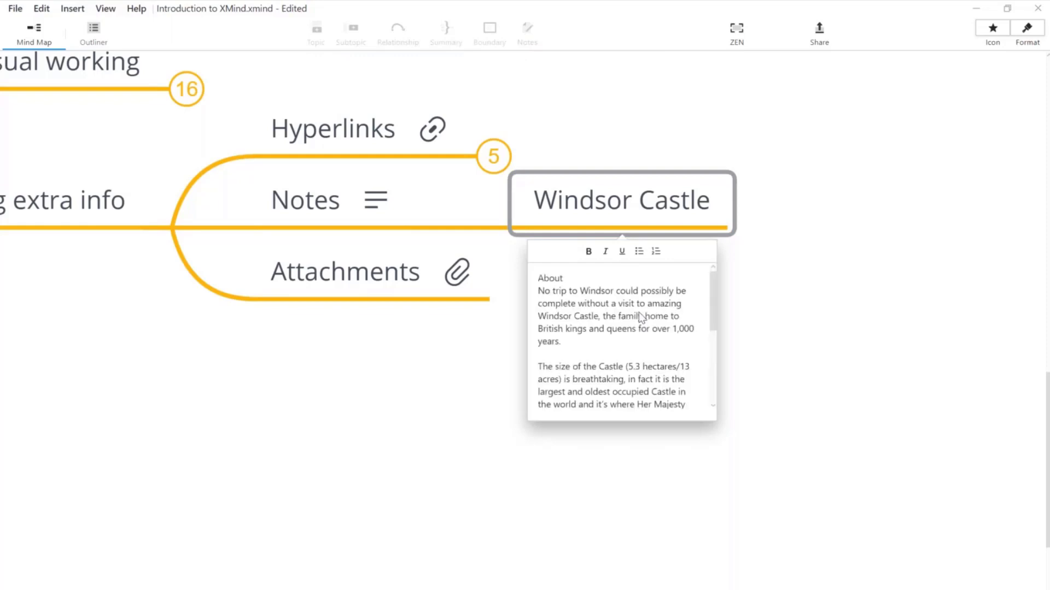
key("Escape")
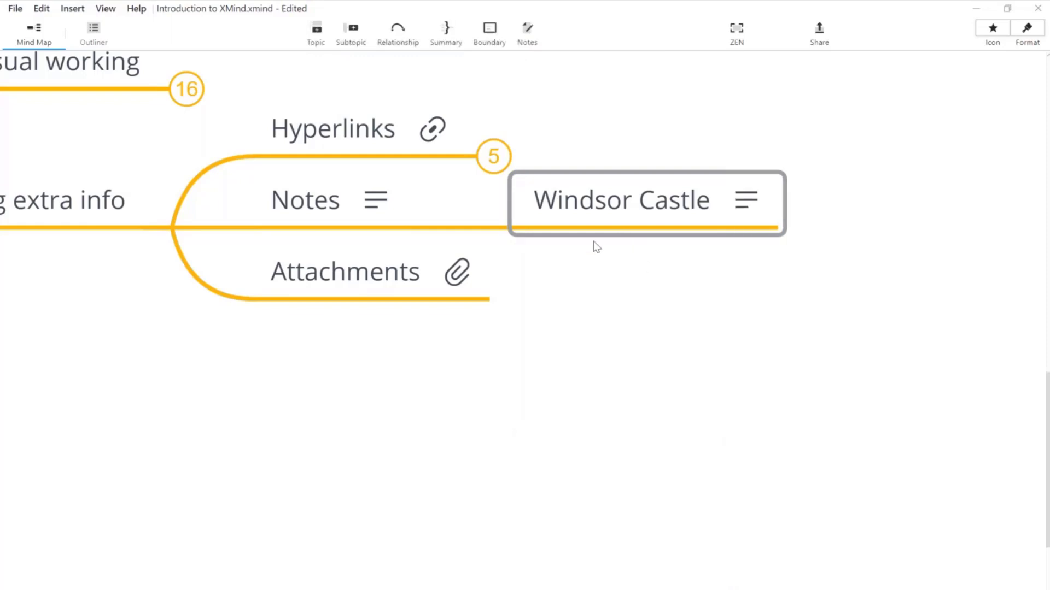
left_click(749, 205)
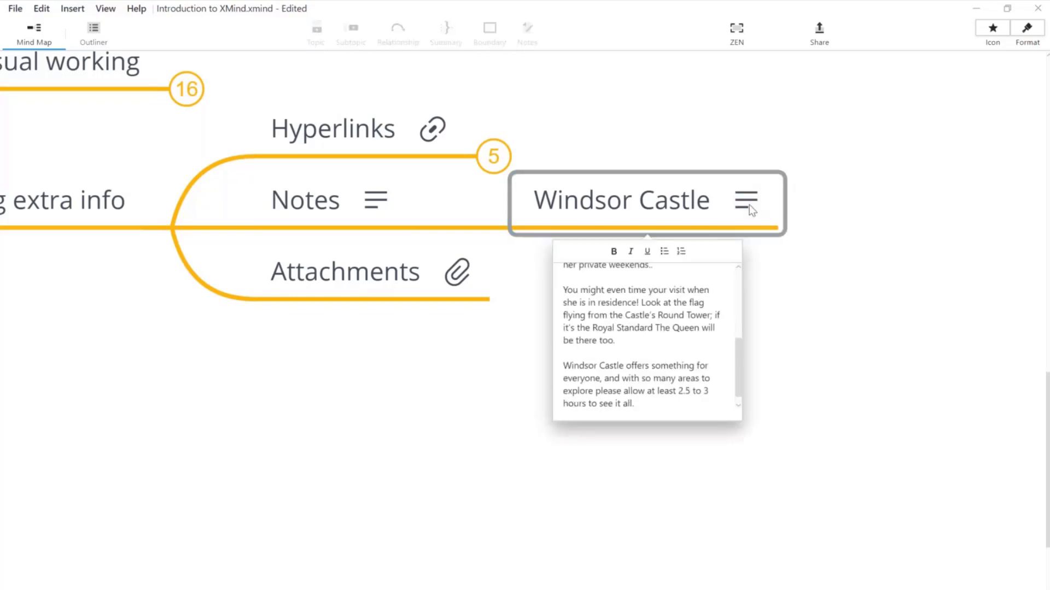
left_click_drag(737, 358, 742, 255)
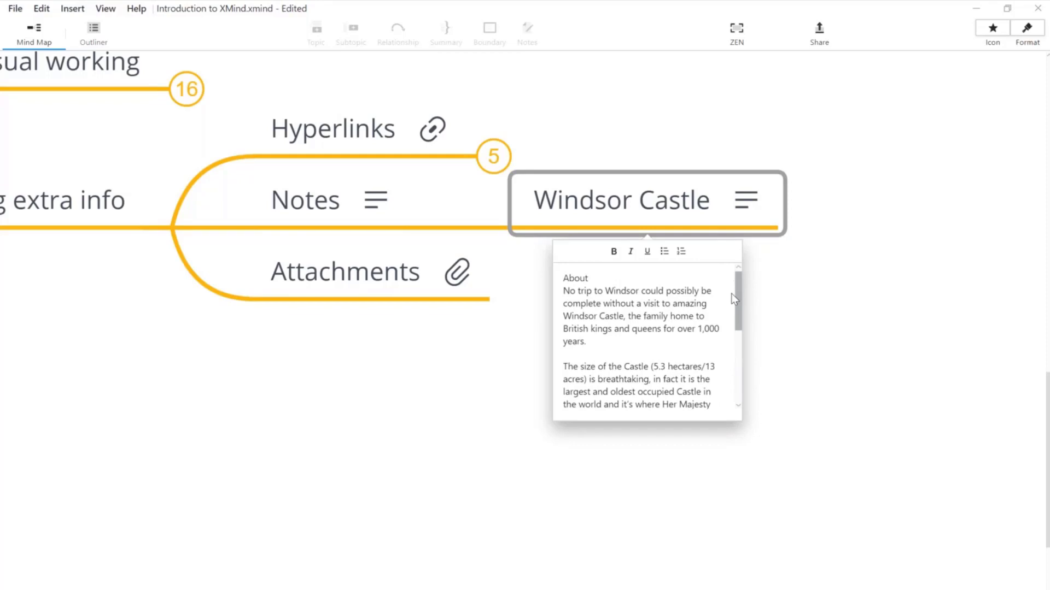
left_click_drag(734, 299, 738, 381)
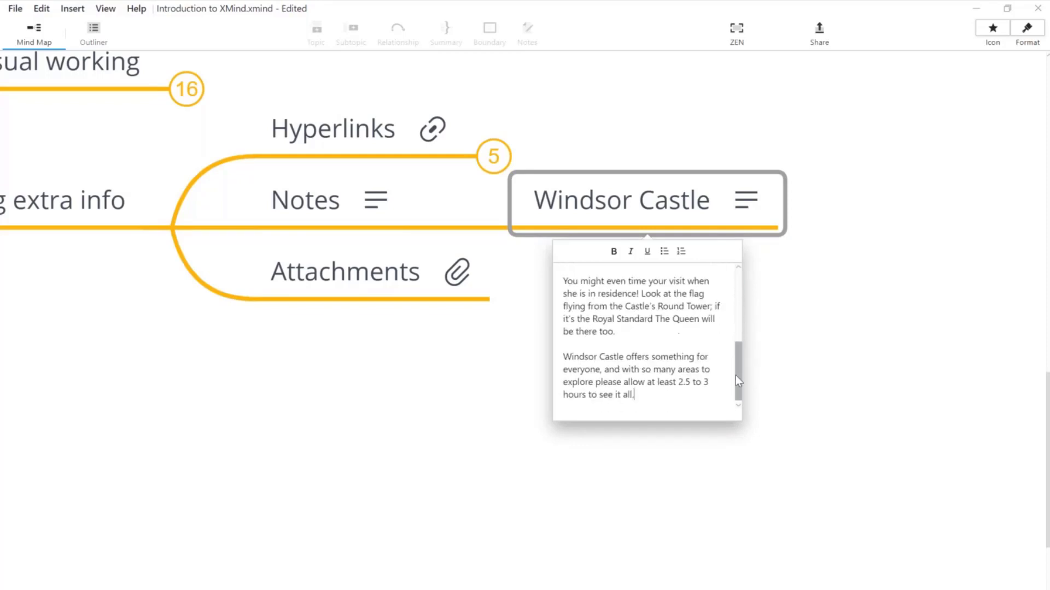
Step: Close the note editor and paste the copied text as subtopics of Windsor Castle
left_click(803, 305)
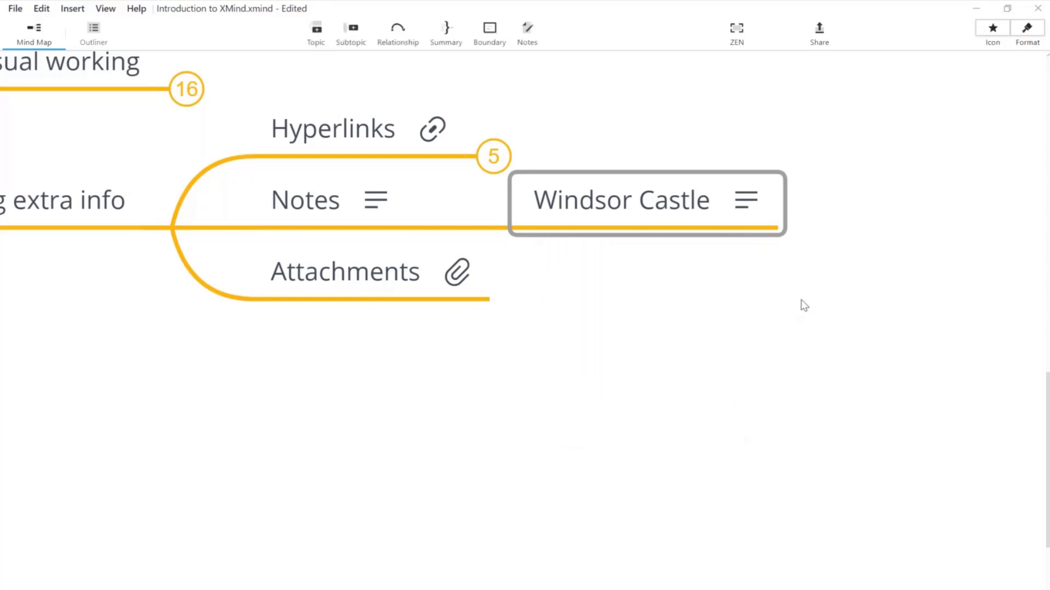
left_click(804, 305)
scroll(804, 382, "up", 3)
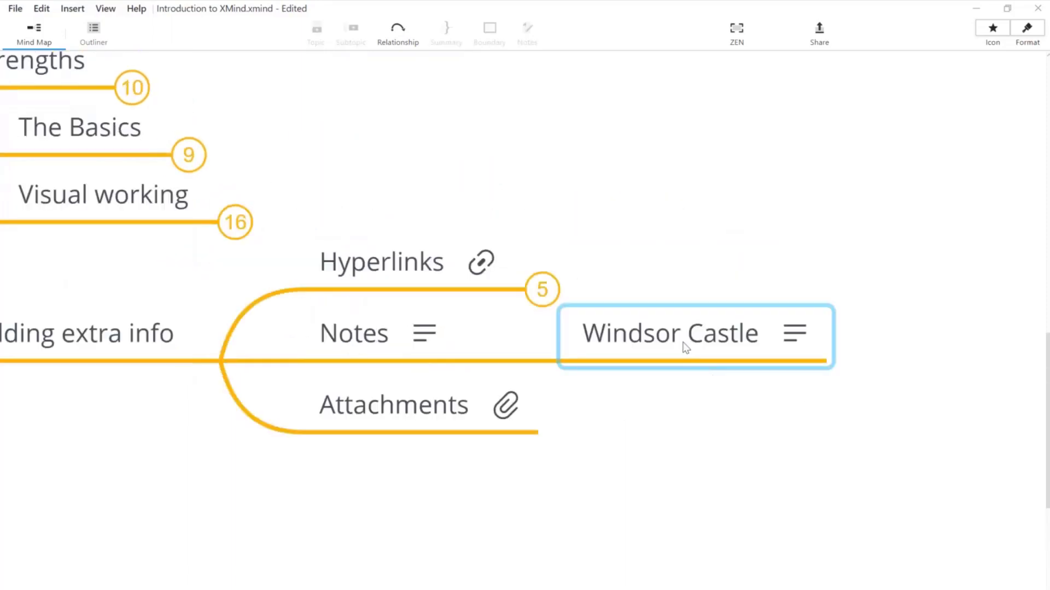
left_click(686, 348)
key("ctrl+v")
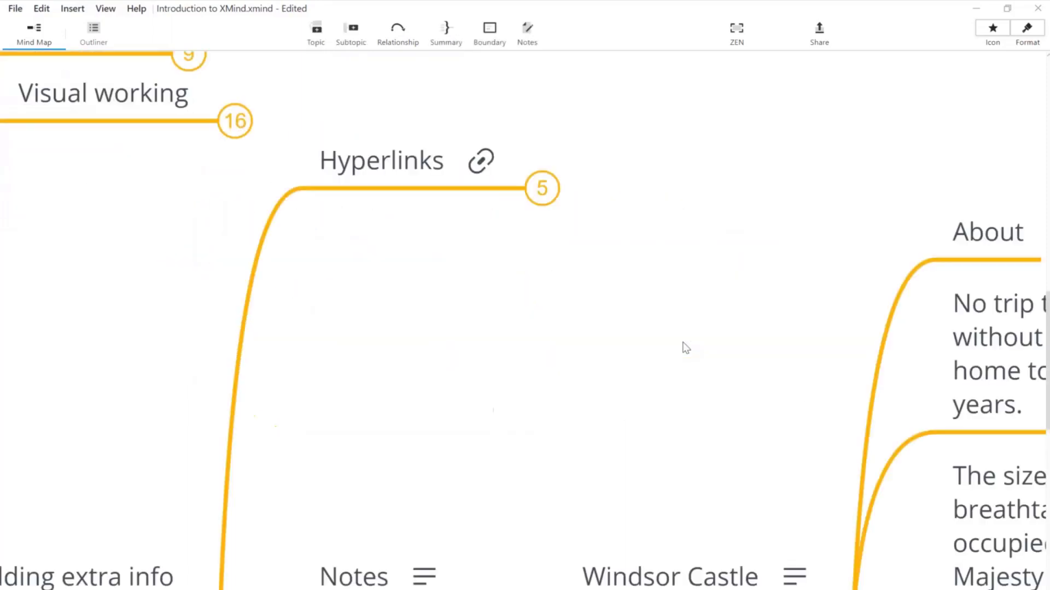
Step: Select About and the four pasted subtopics and delete them
scroll(685, 348, "down", 4)
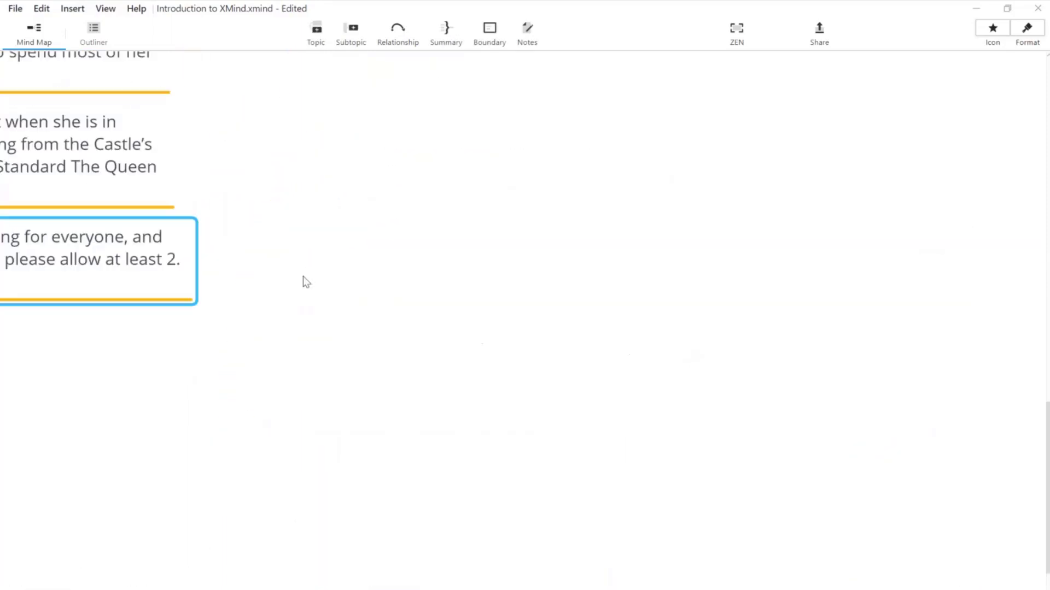
left_click(305, 282)
scroll(677, 398, "left", 10)
scroll(677, 398, "up", 5)
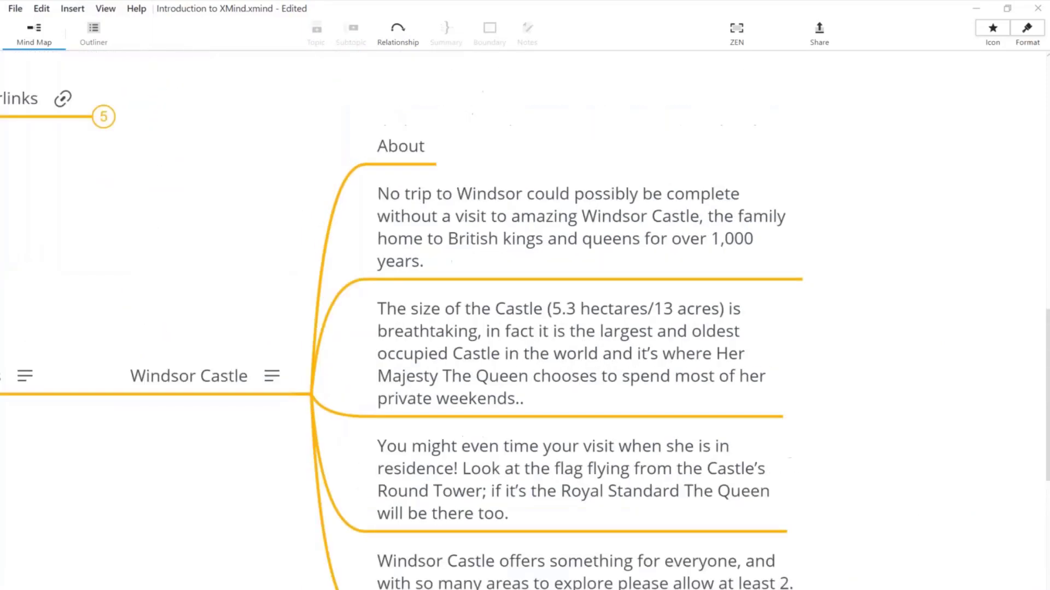
scroll(886, 174, "down", 2)
scroll(886, 174, "left", 2)
left_click_drag(890, 82, 437, 558)
key("Delete")
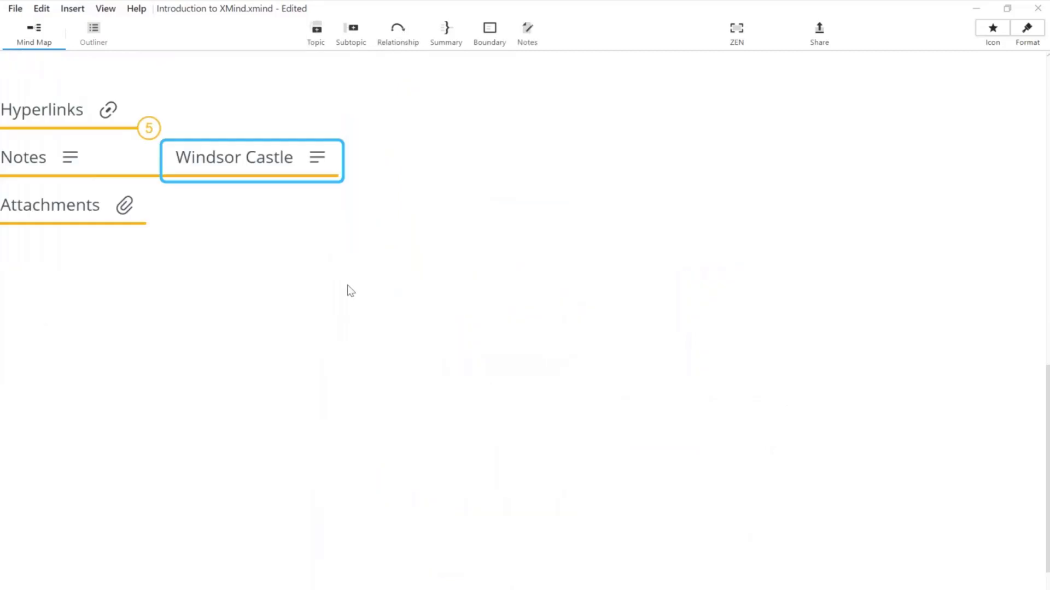
left_click_drag(473, 328, 782, 397)
left_click(453, 209)
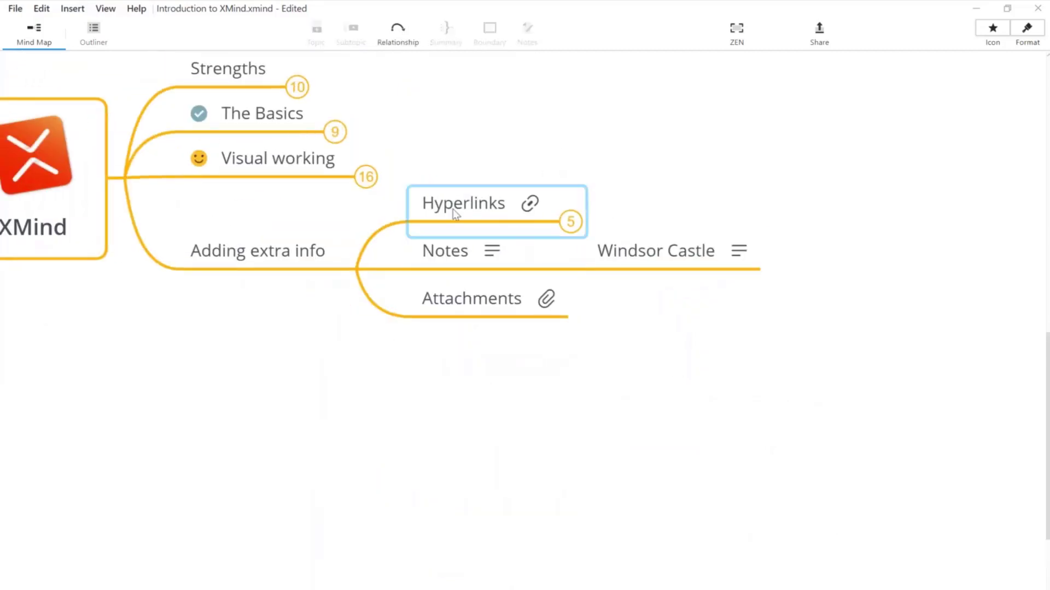
left_click(635, 253, "ctrl")
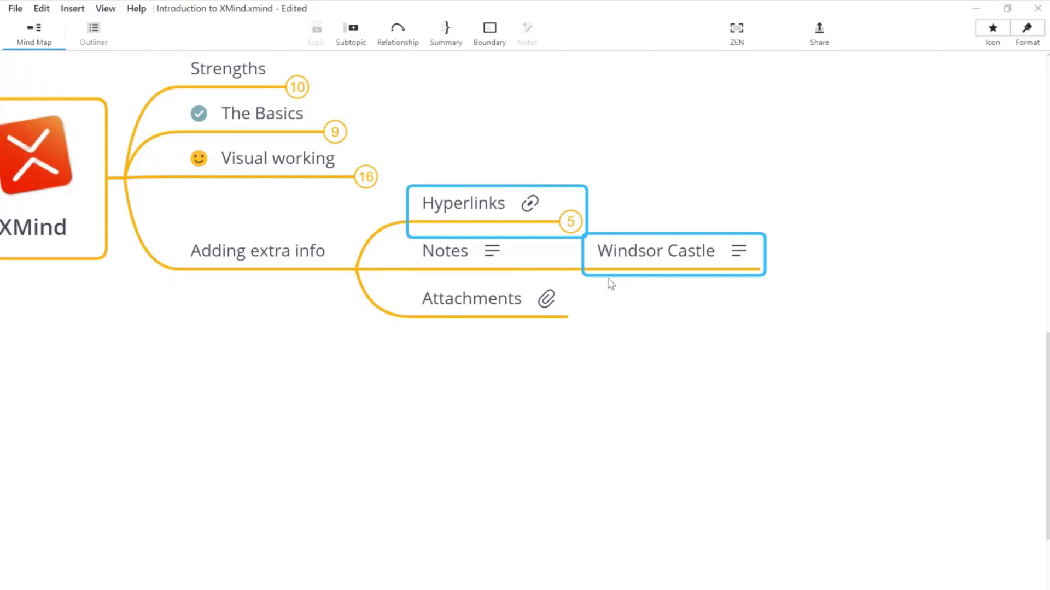
left_click(604, 367)
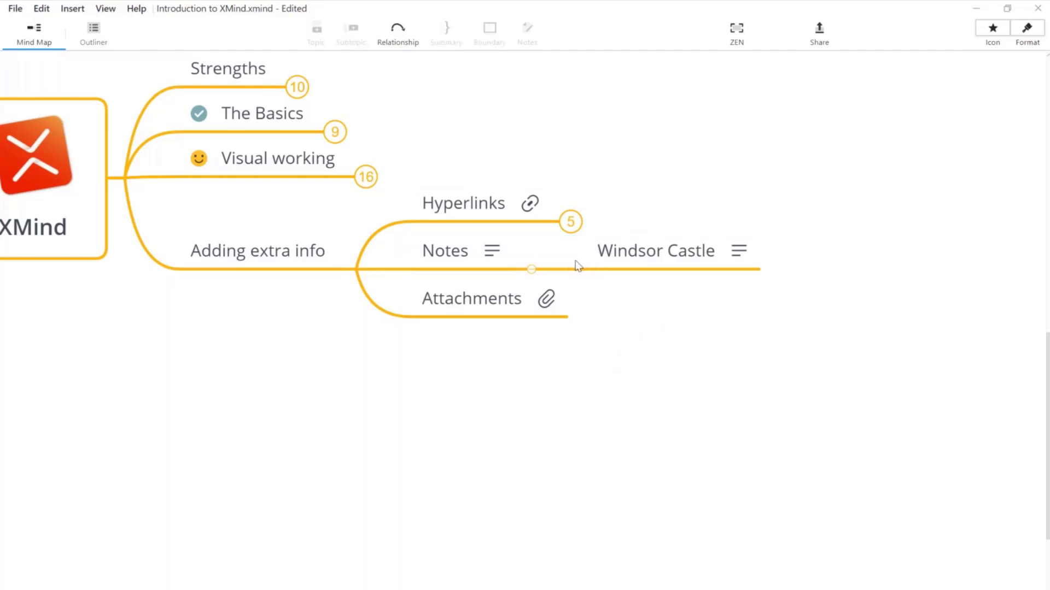
left_click(535, 269)
left_click(476, 304)
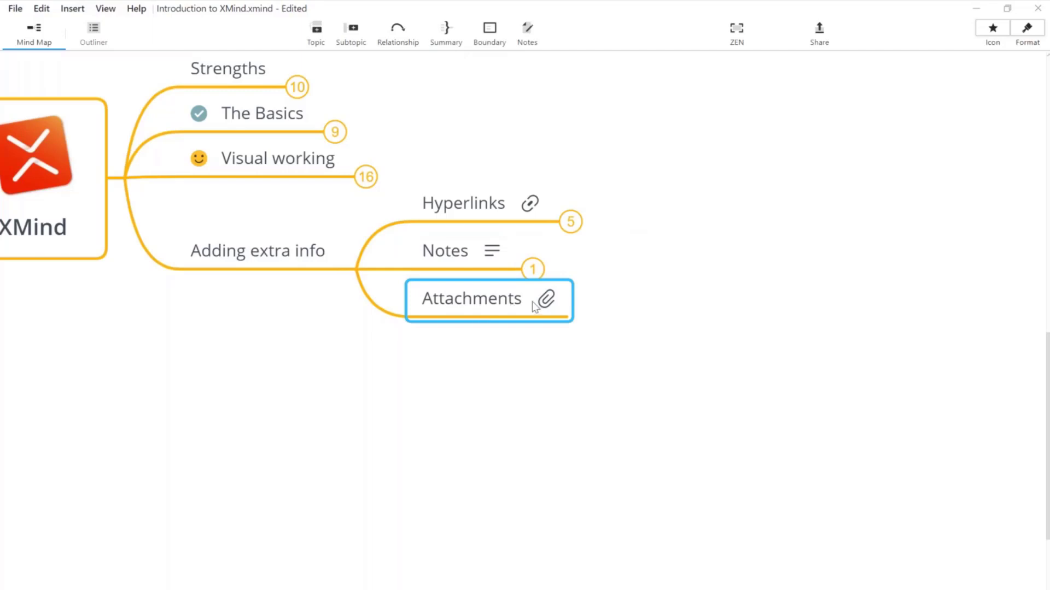
left_click(533, 269)
left_click(677, 262)
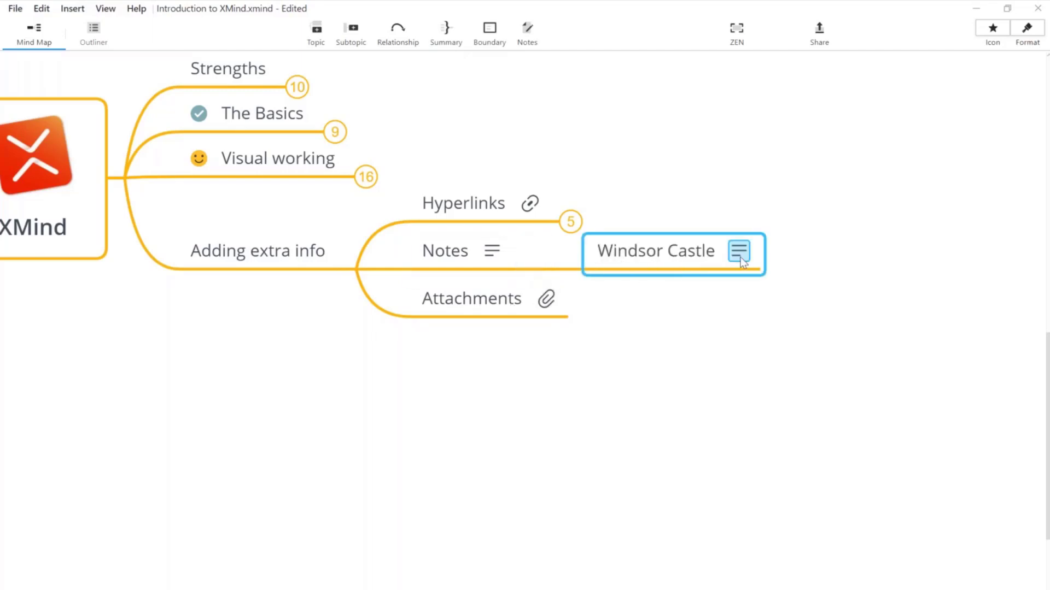
Step: Add an 'Add new topic' topic below Windsor Castle with the note 'Start writing my notes here'
key("Return")
type("Add new topic")
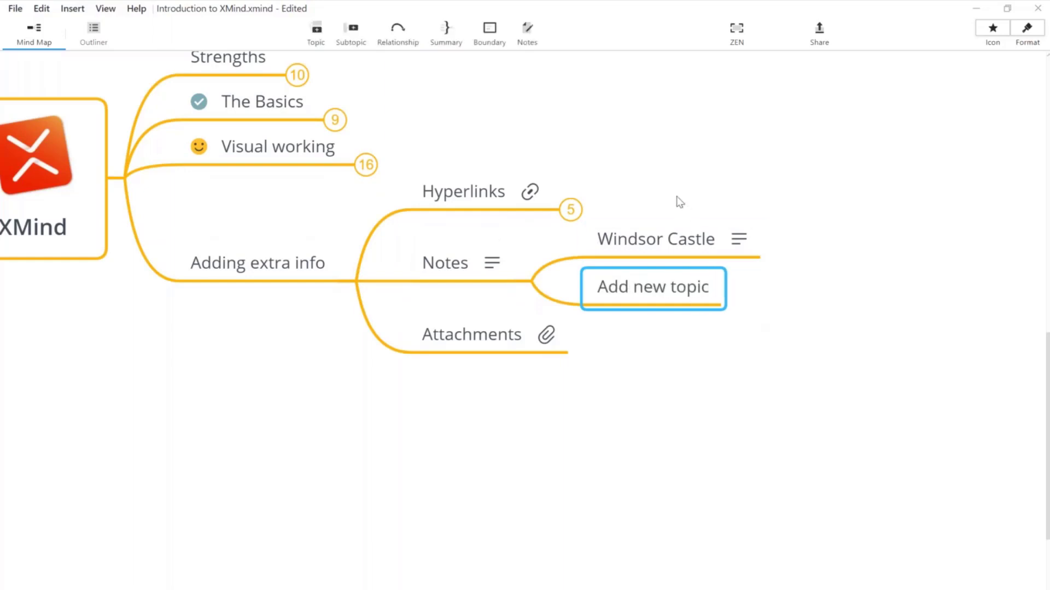
left_click(527, 34)
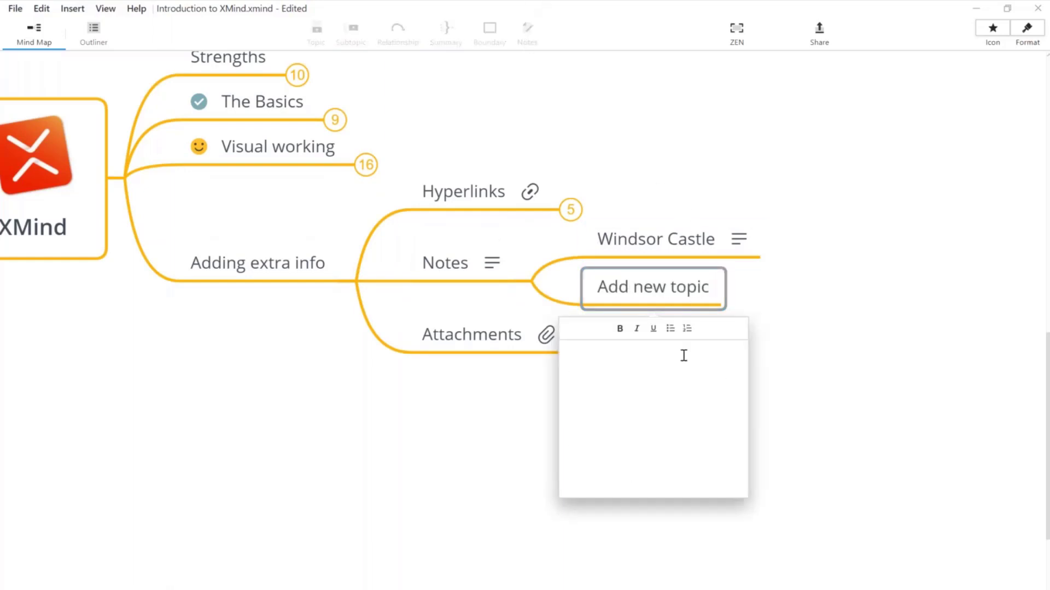
type("Start writing my notes here...")
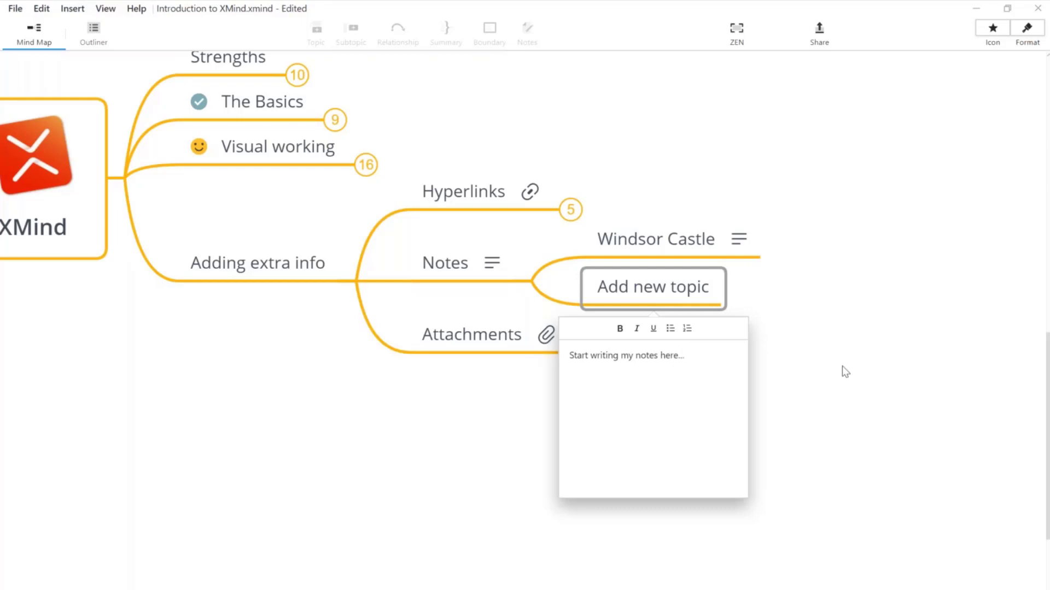
left_click(842, 366)
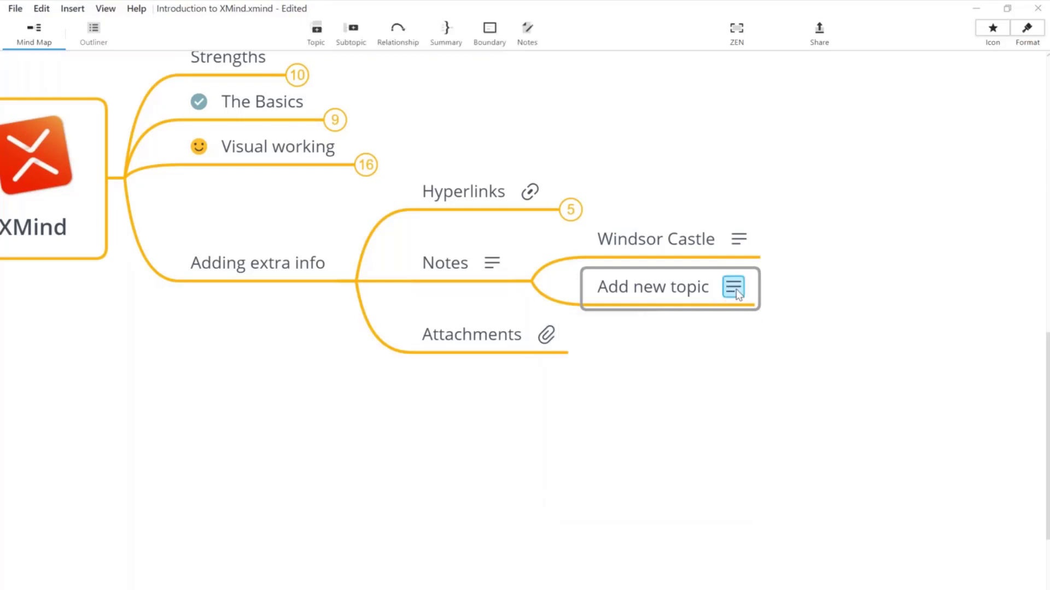
left_click(716, 381)
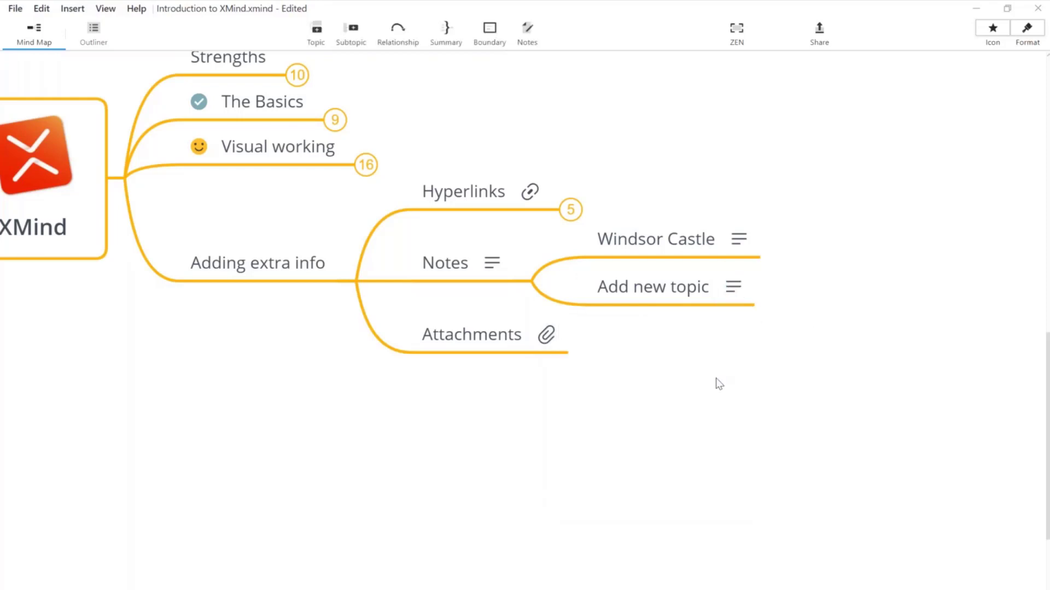
left_click_drag(717, 382, 655, 398)
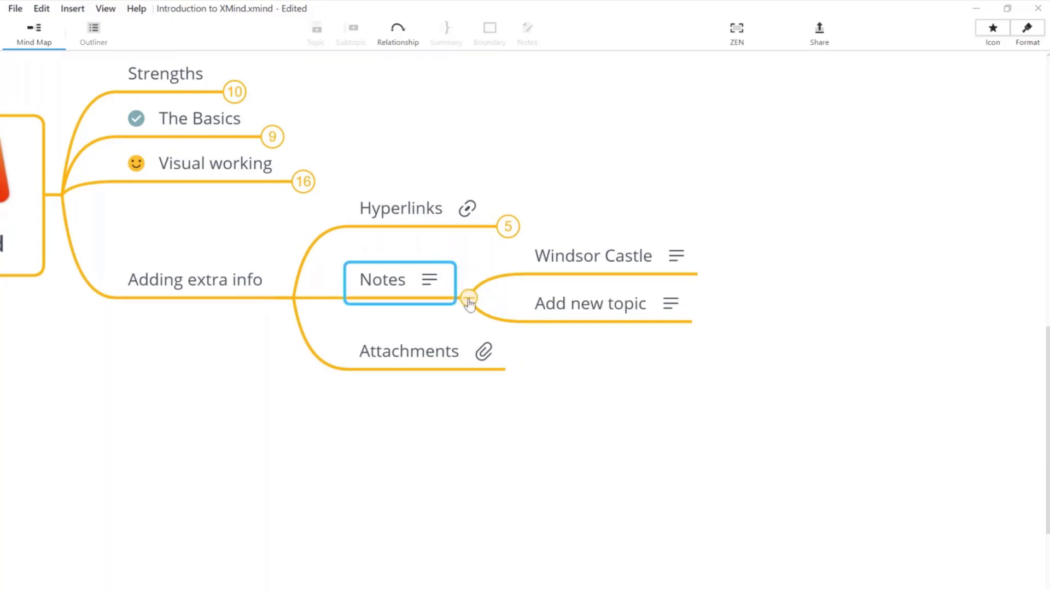
Step: Collapse the Notes branch, then start saving Attachments' file and cancel the Save dialog
left_click(469, 299)
left_click(405, 323)
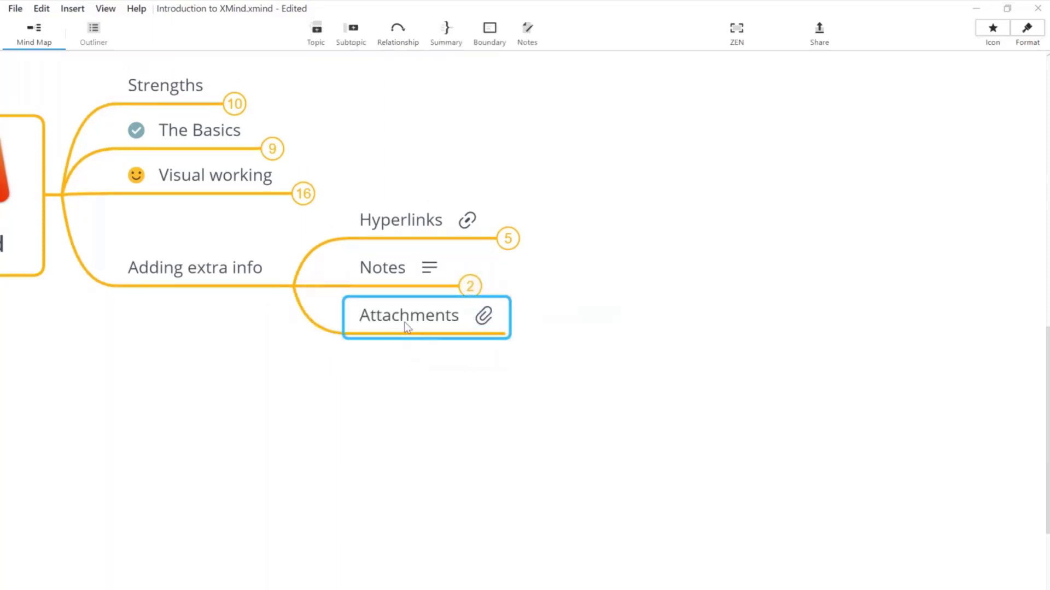
left_click(491, 322)
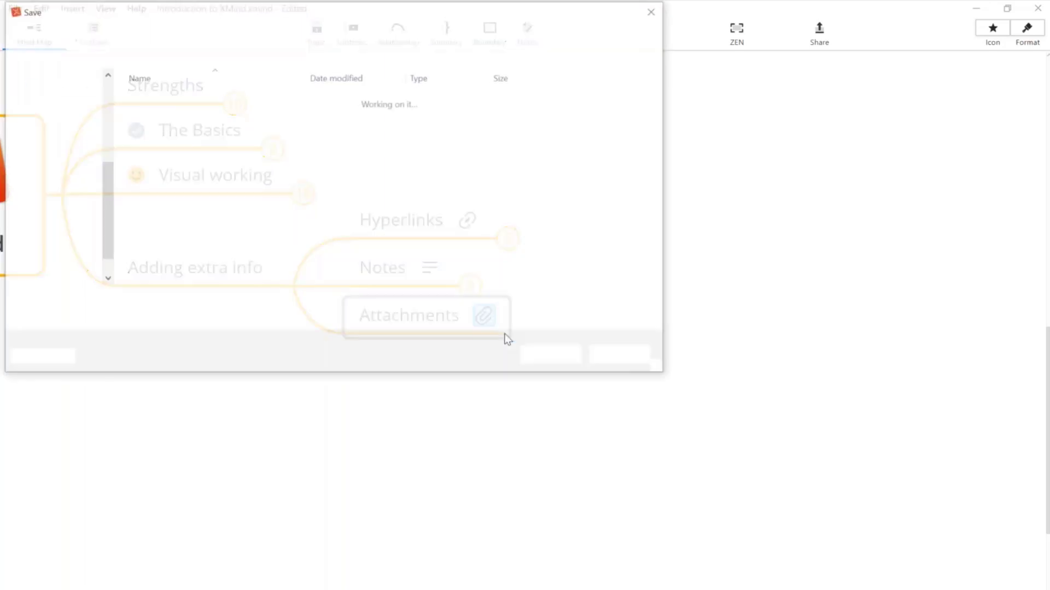
left_click(634, 362)
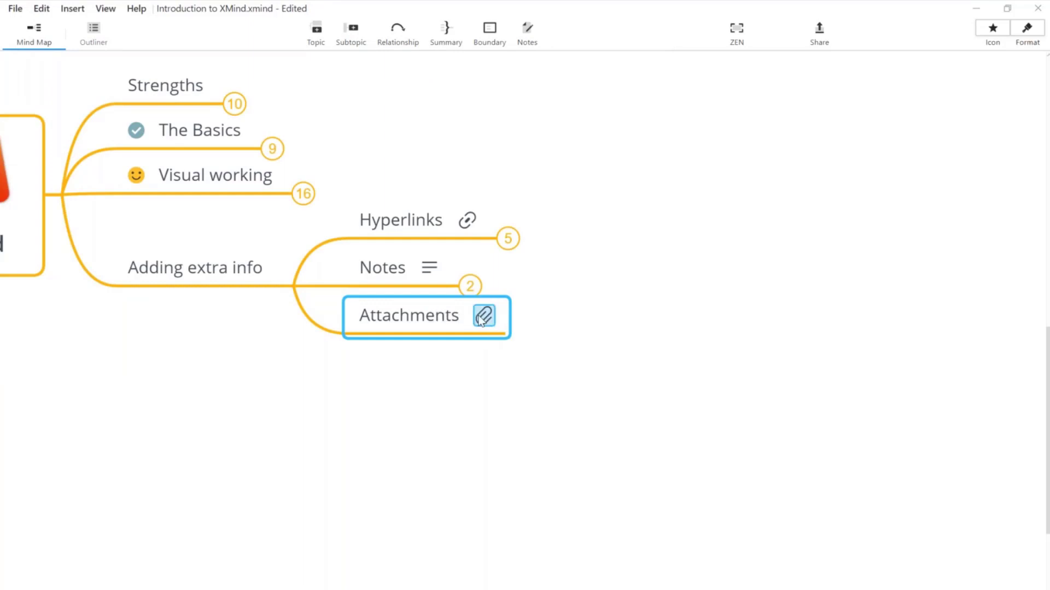
Step: Attach Workshop Handout.pdf from Desktop > Bravo Co > Training Workshop > Planning to Attachments
left_click(83, 9)
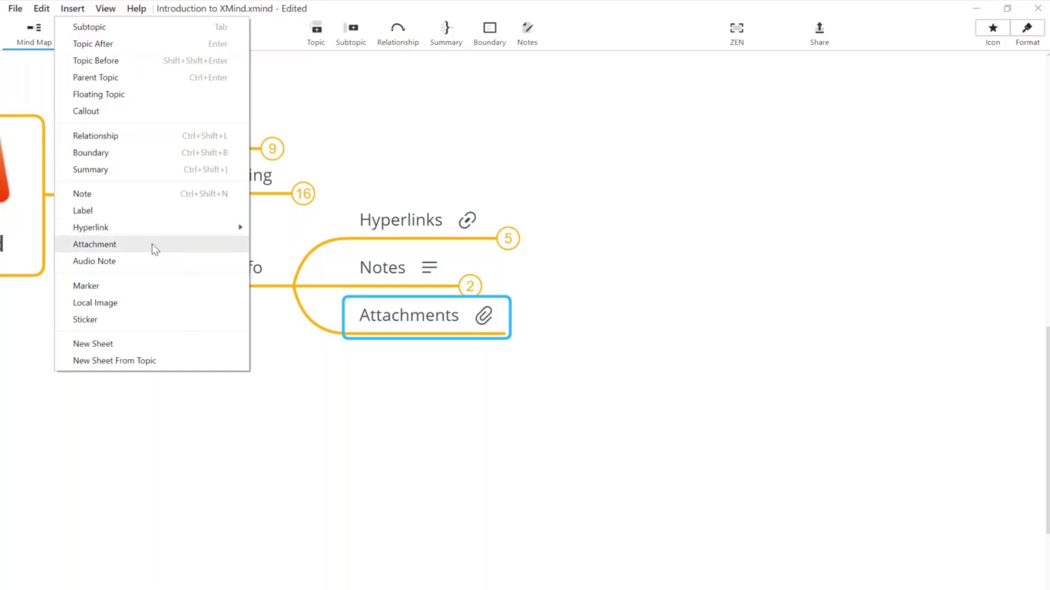
left_click(152, 245)
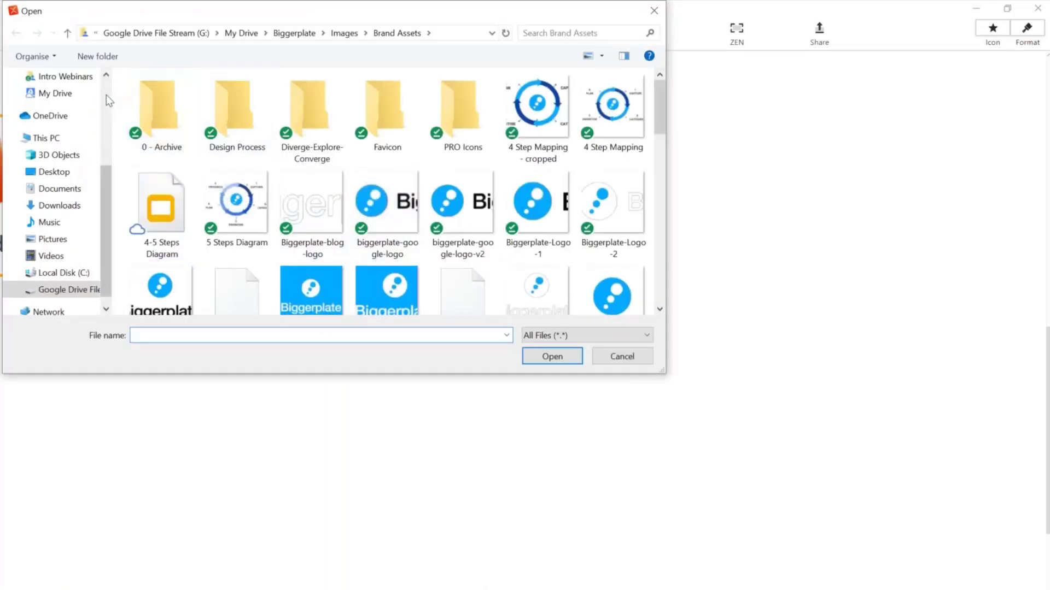
scroll(104, 96, "up", 3)
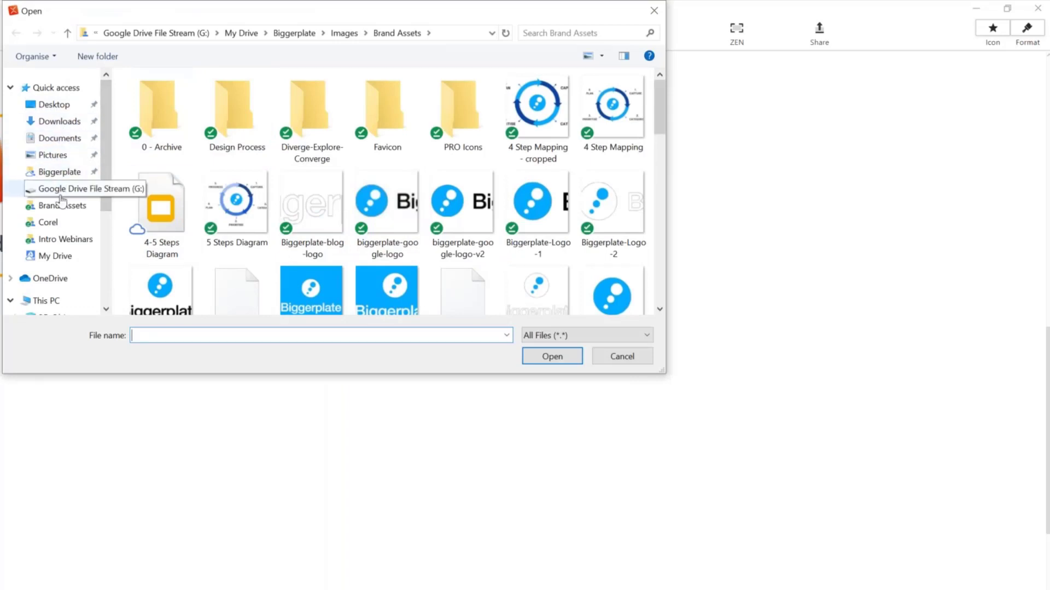
left_click(60, 105)
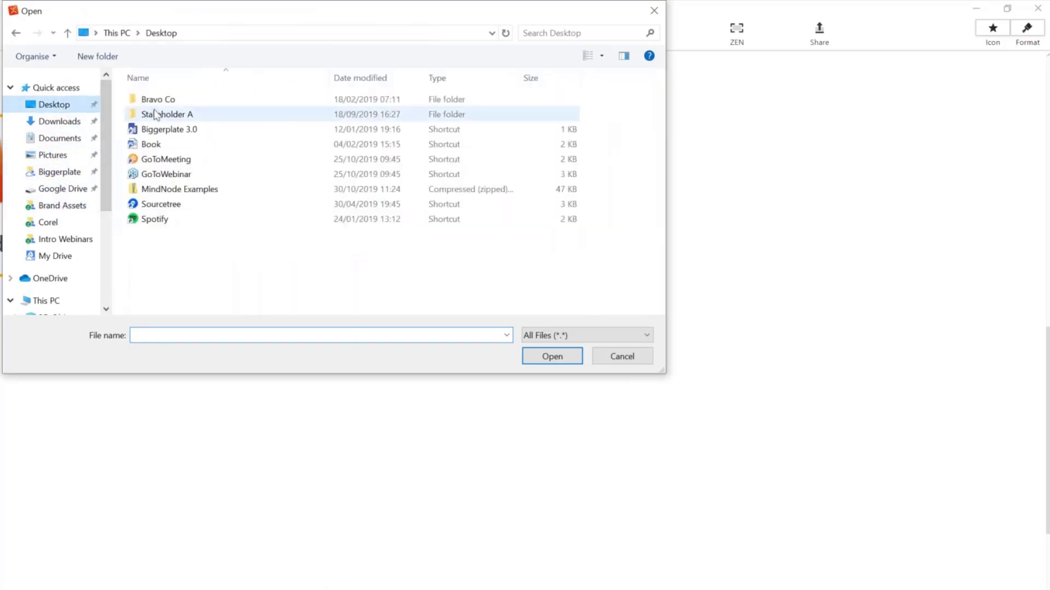
double_click(173, 116)
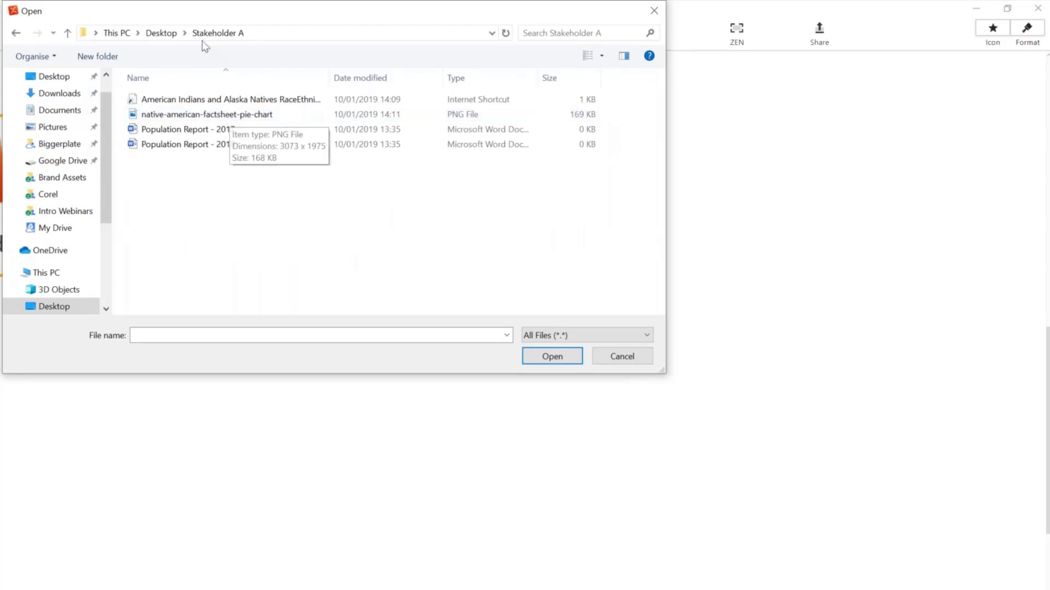
left_click(160, 33)
double_click(164, 99)
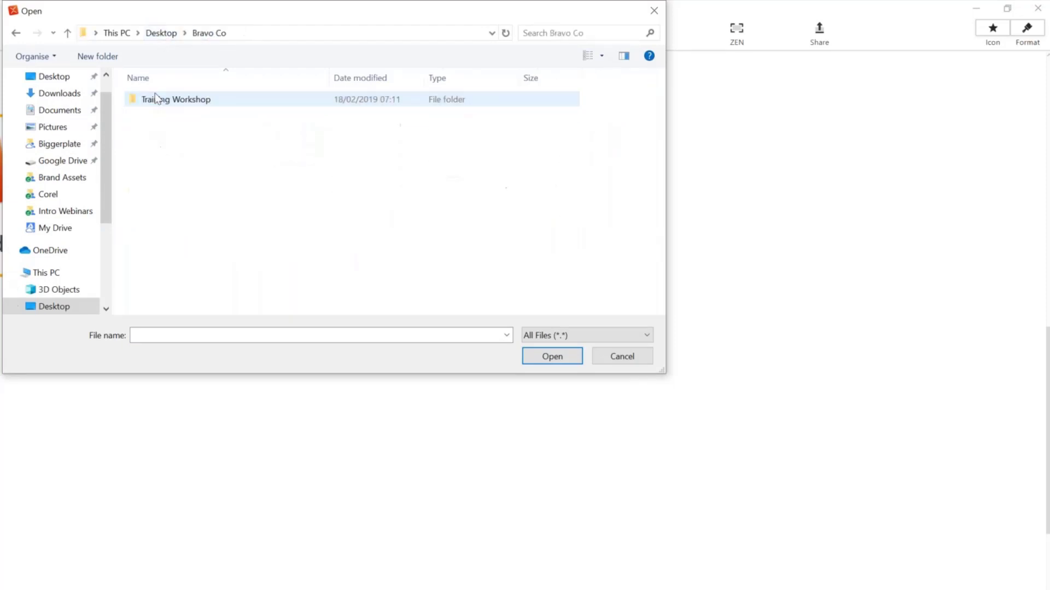
double_click(171, 100)
double_click(160, 114)
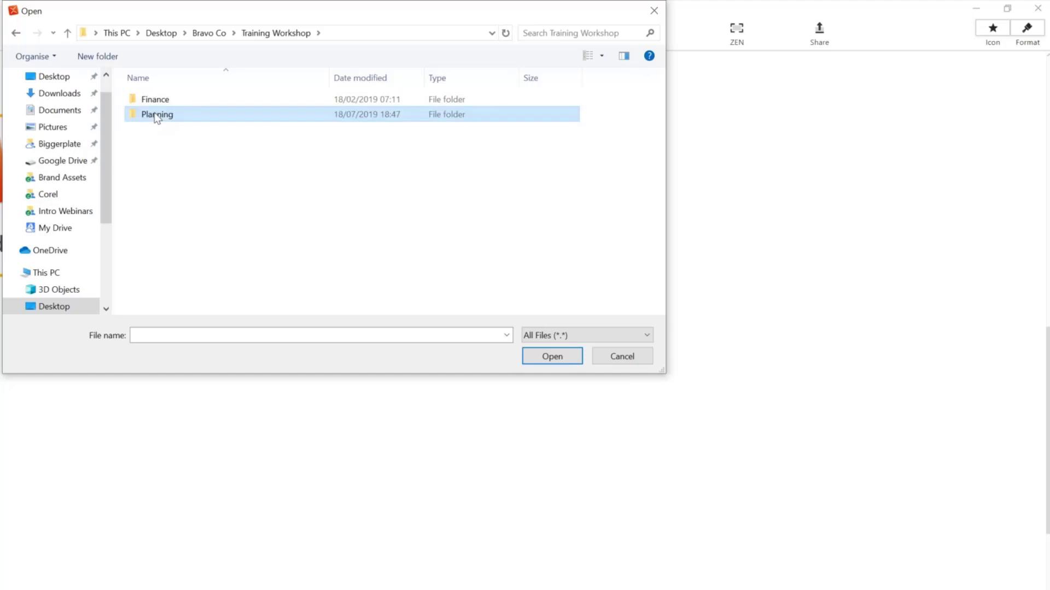
left_click(206, 105)
double_click(206, 105)
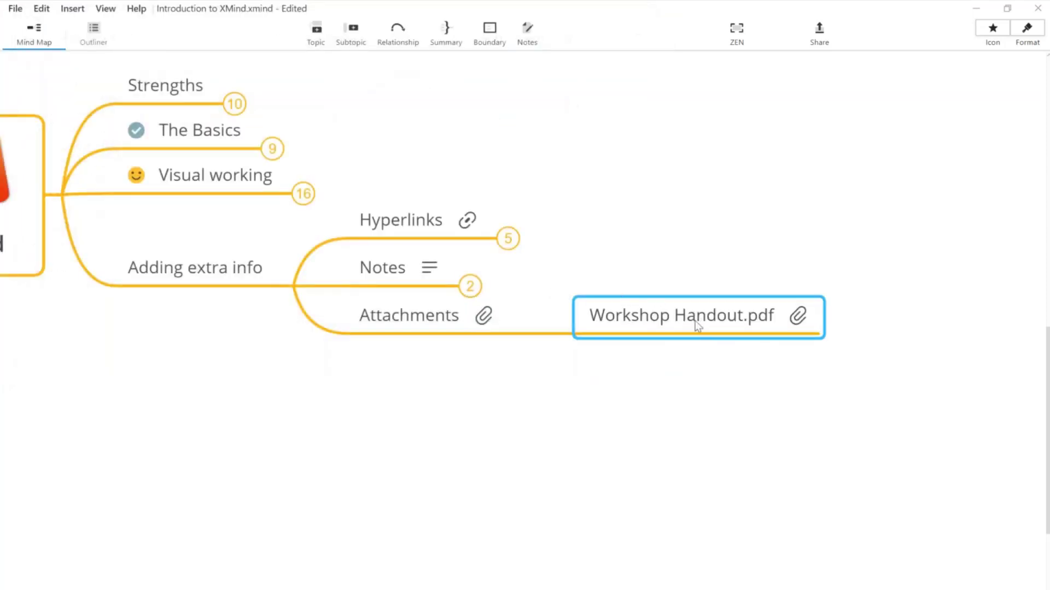
left_click(799, 319)
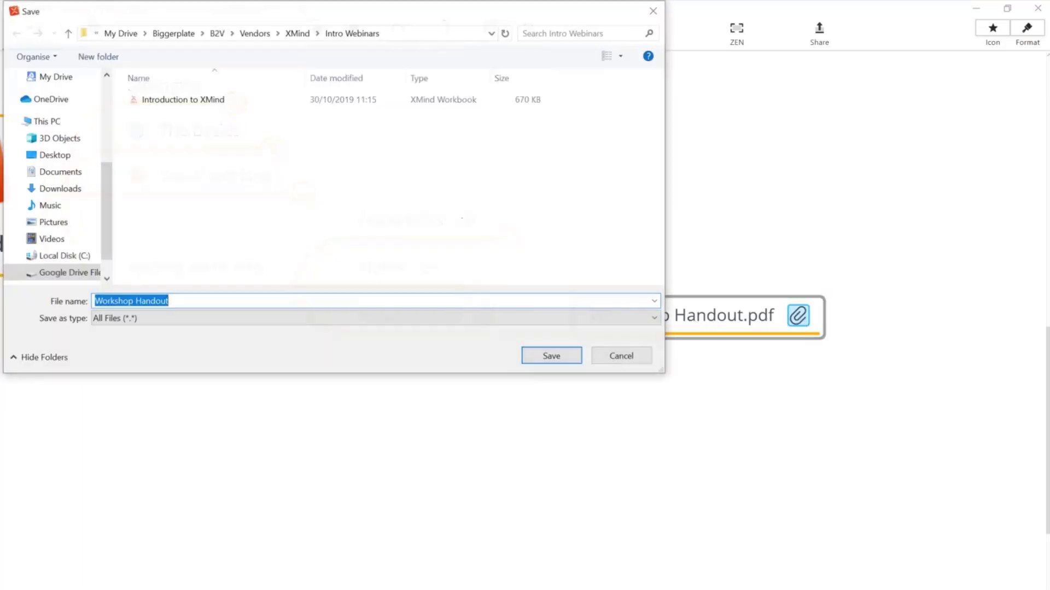
left_click(629, 355)
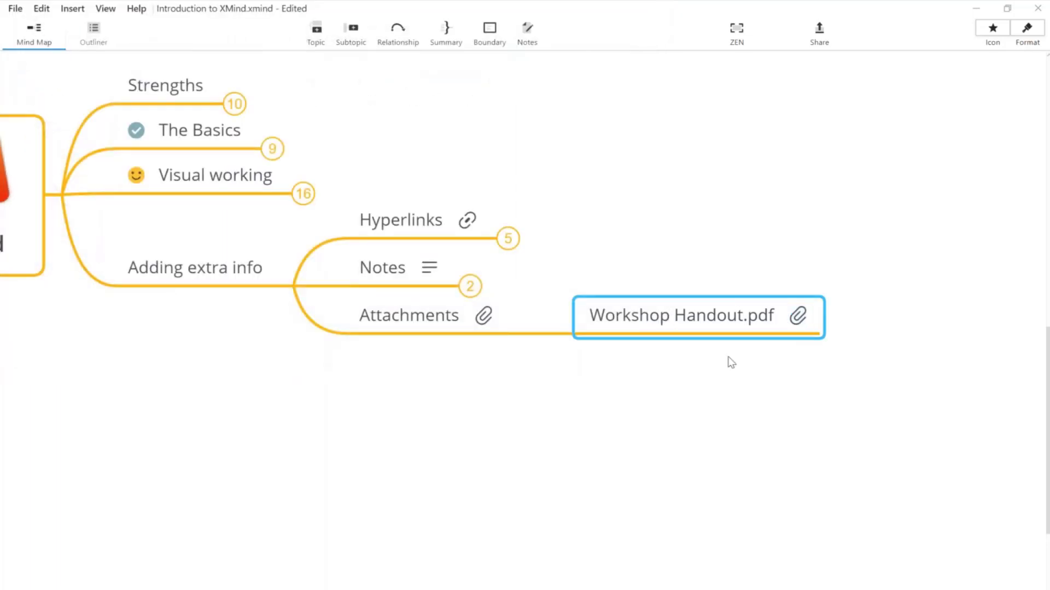
left_click(731, 362)
left_click(795, 322)
left_click(797, 319)
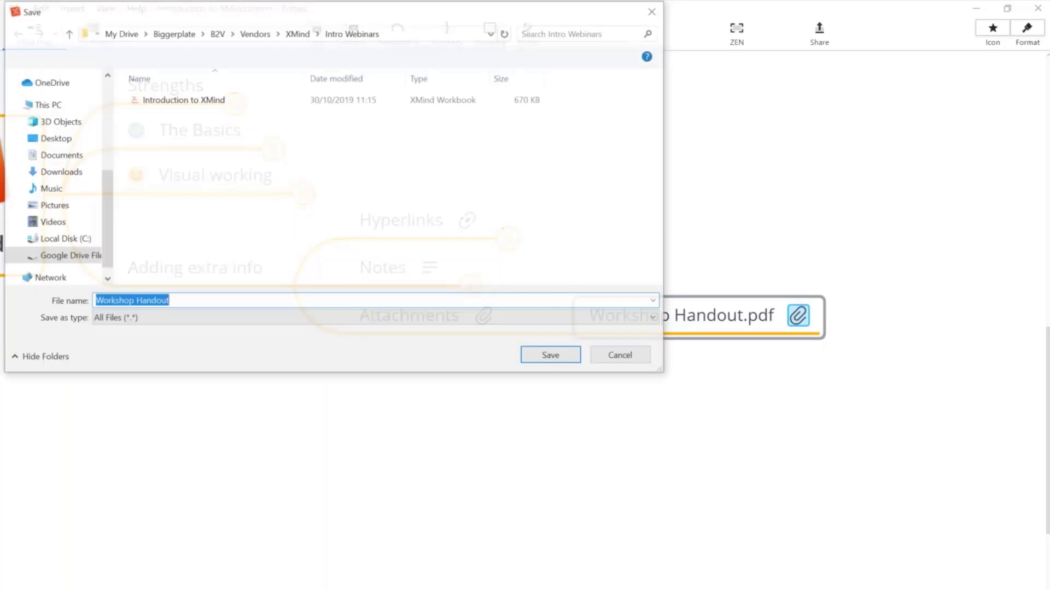
left_click(630, 359)
left_click_drag(892, 429, 984, 429)
left_click(892, 318)
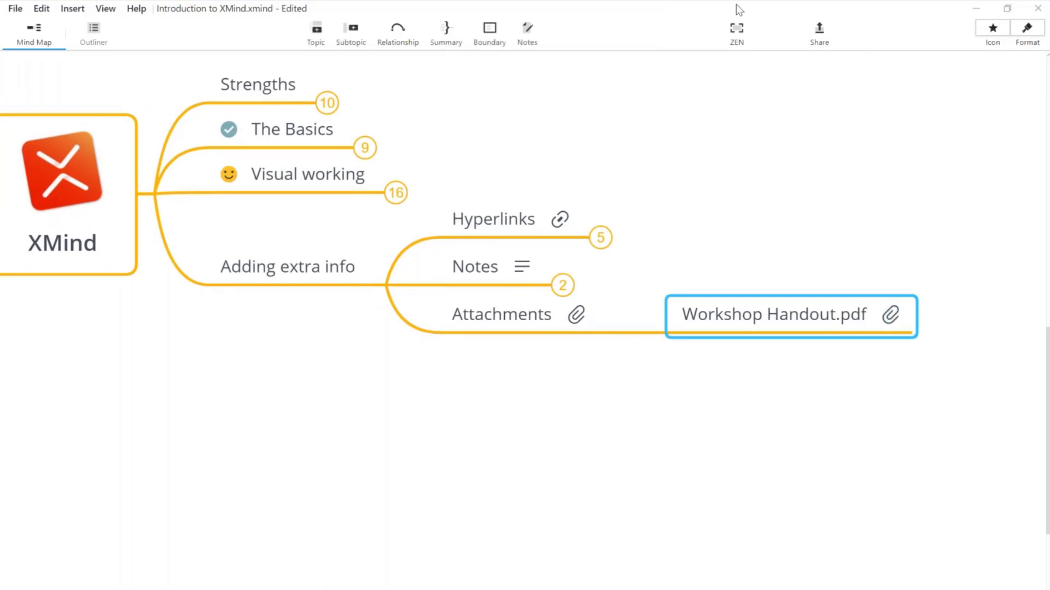
left_click(111, 9)
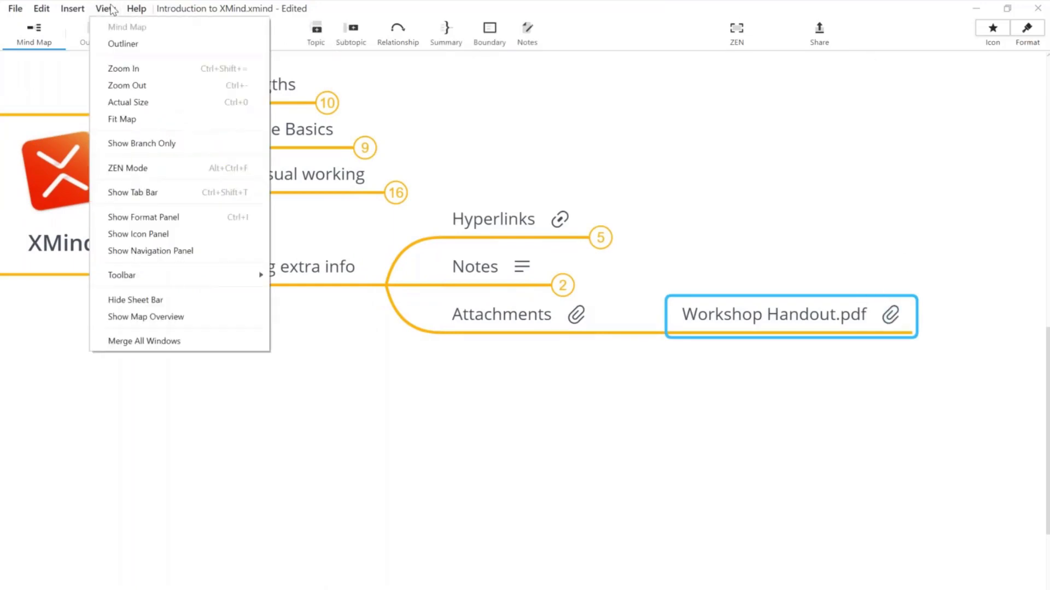
left_click(540, 319)
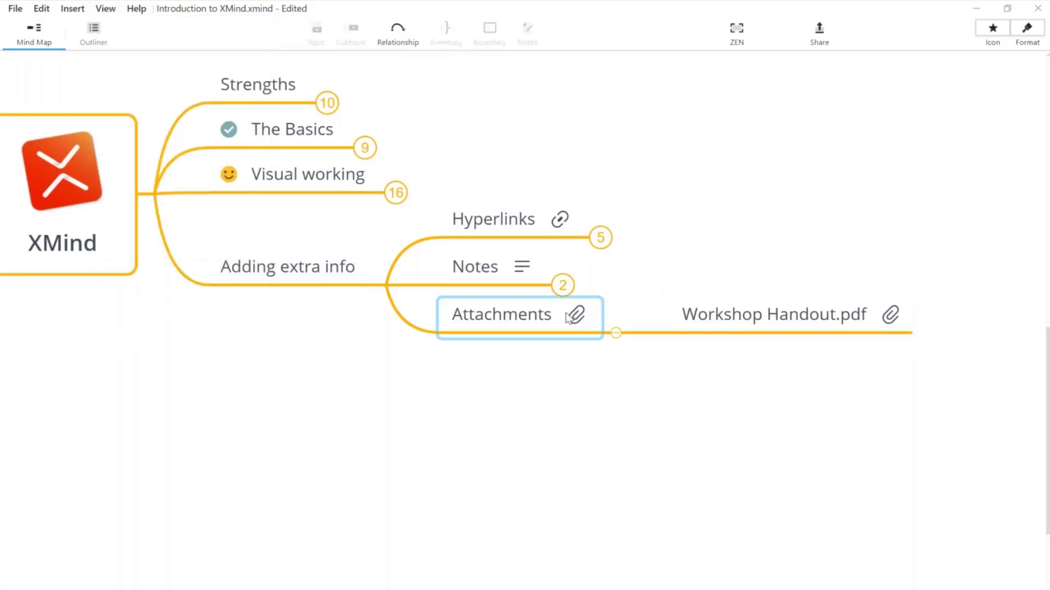
left_click(895, 321)
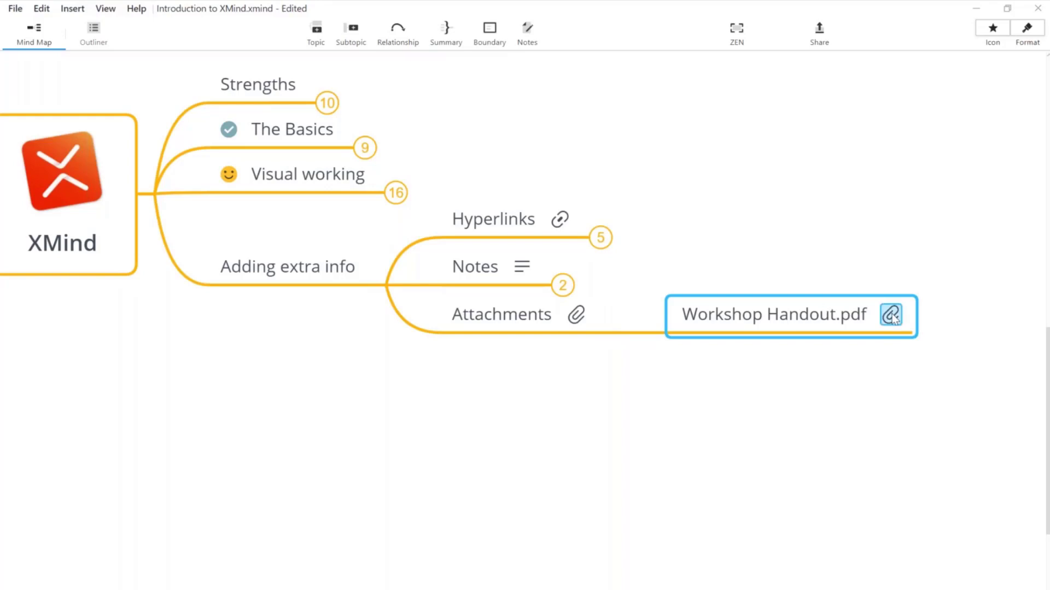
left_click(892, 316)
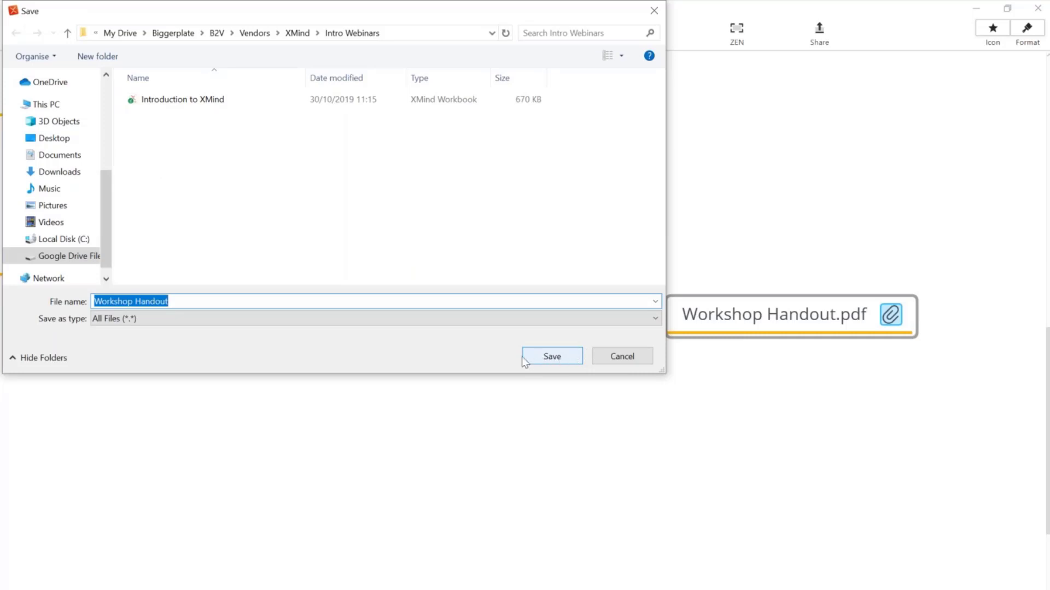
left_click(550, 363)
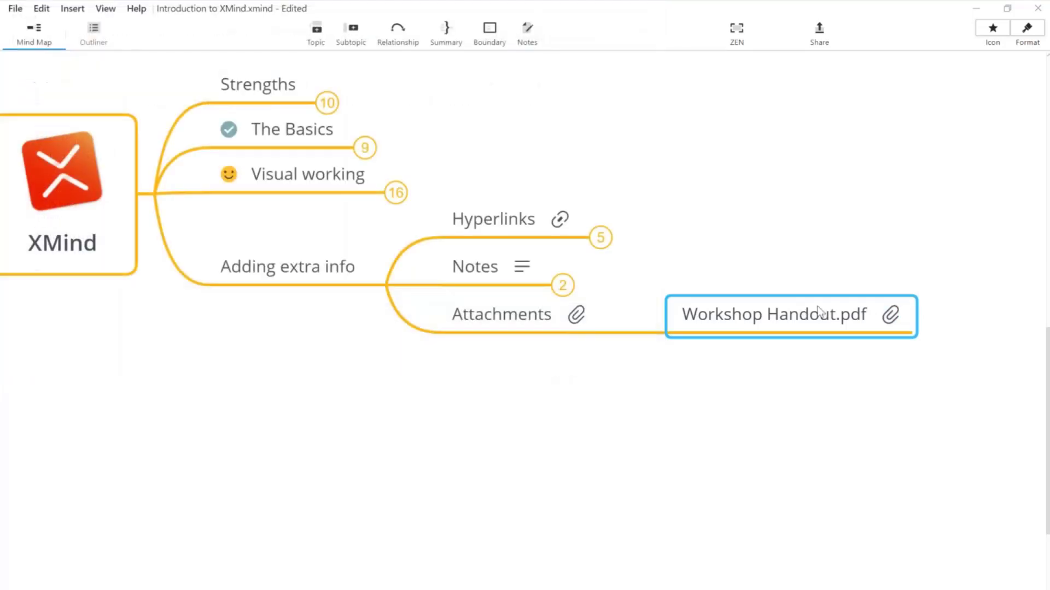
left_click(887, 326)
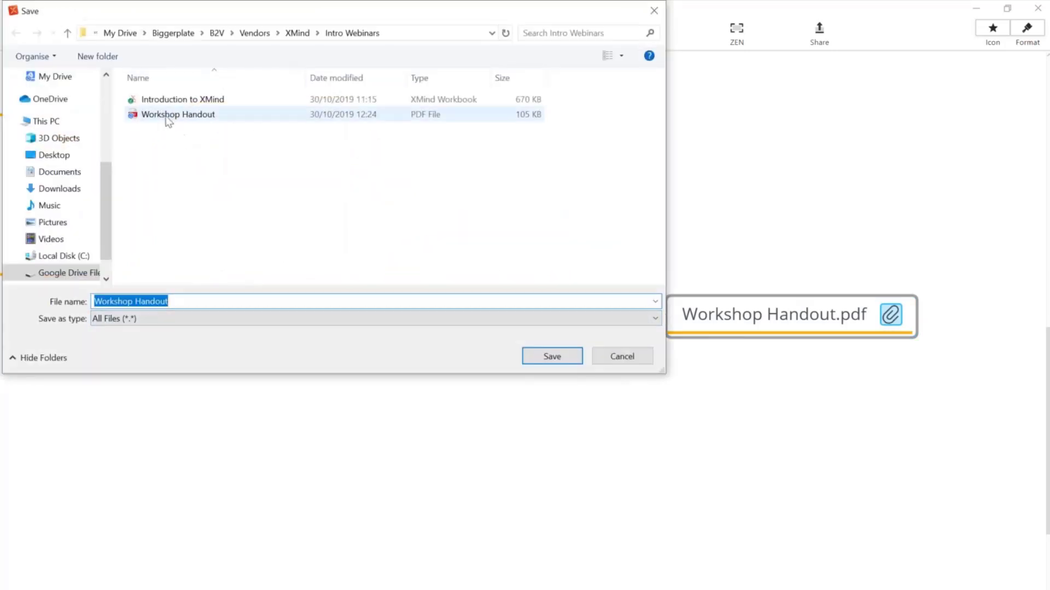
left_click(168, 121)
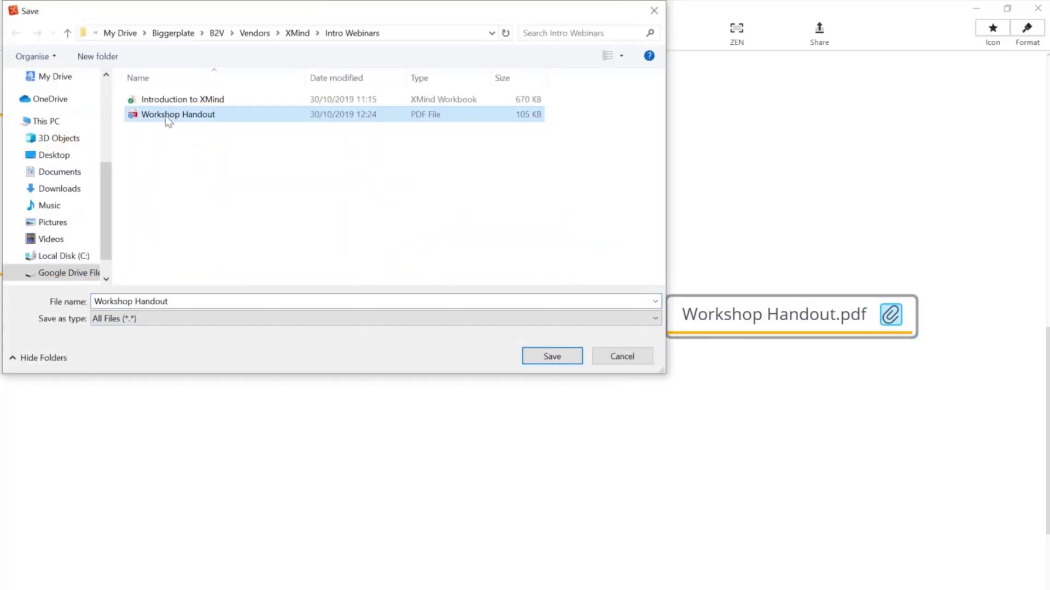
left_click(552, 356)
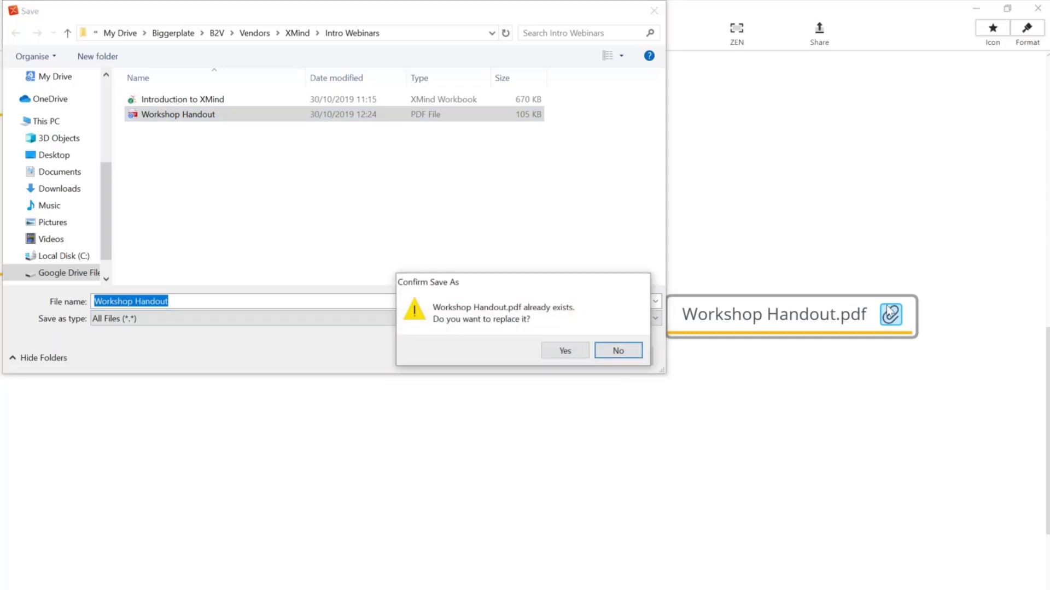
left_click(618, 352)
Step: Cancel saving the attachment and fold Workshop Handout.pdf away under Attachments
left_click(621, 356)
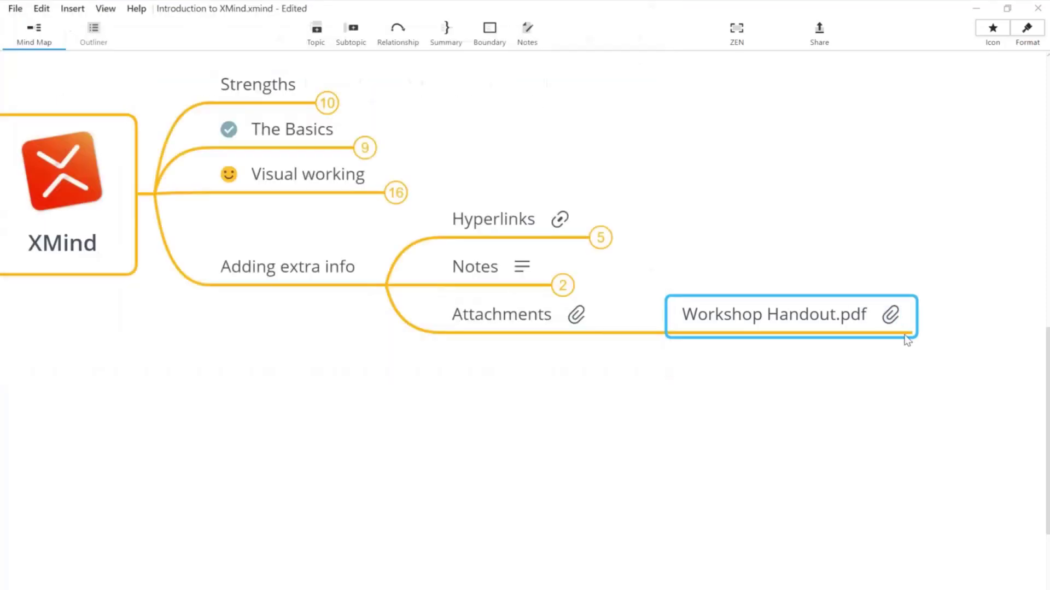
left_click(755, 409)
left_click(537, 327)
left_click(615, 335)
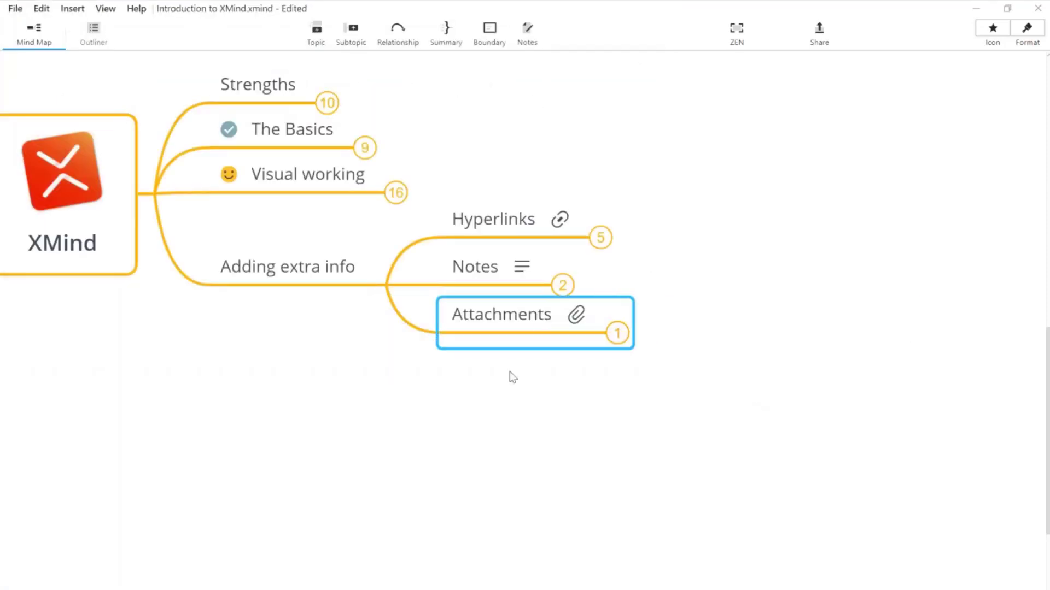
left_click(552, 381)
left_click_drag(551, 379, 747, 410)
Step: Collapse and re-expand Adding extra info, then select Hyperlinks, Notes and Attachments together
left_click(541, 296)
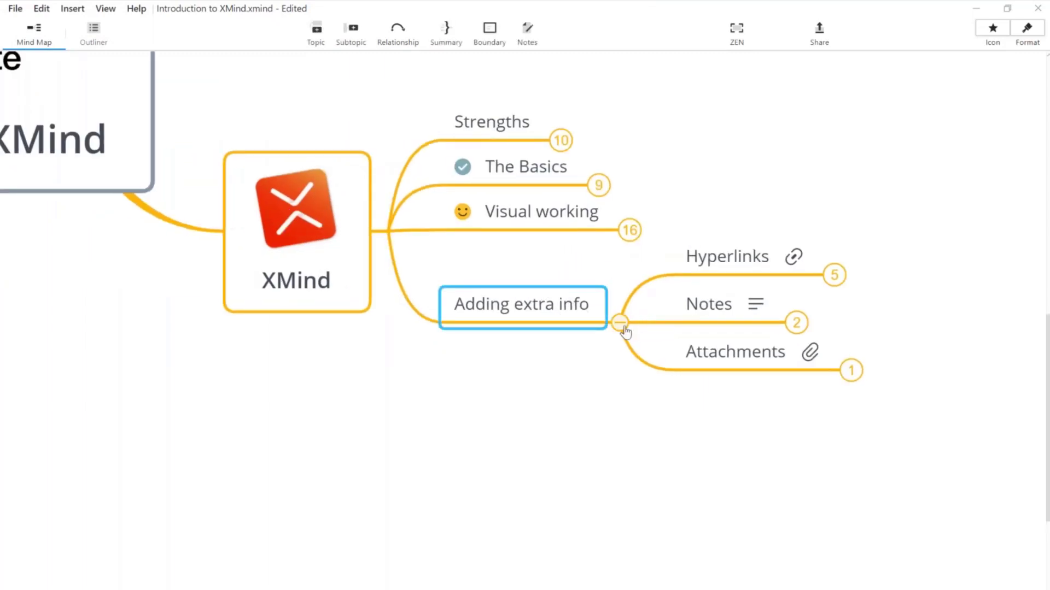
left_click(622, 326)
left_click(455, 378)
left_click_drag(457, 389, 628, 463)
left_click(756, 362)
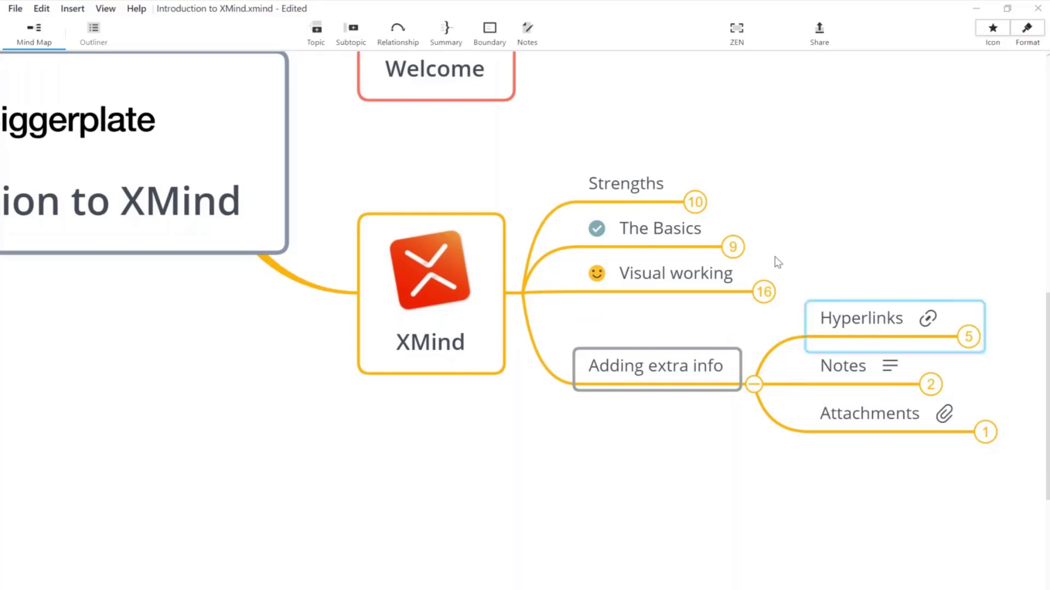
left_click(722, 143)
left_click_drag(722, 143, 563, 115)
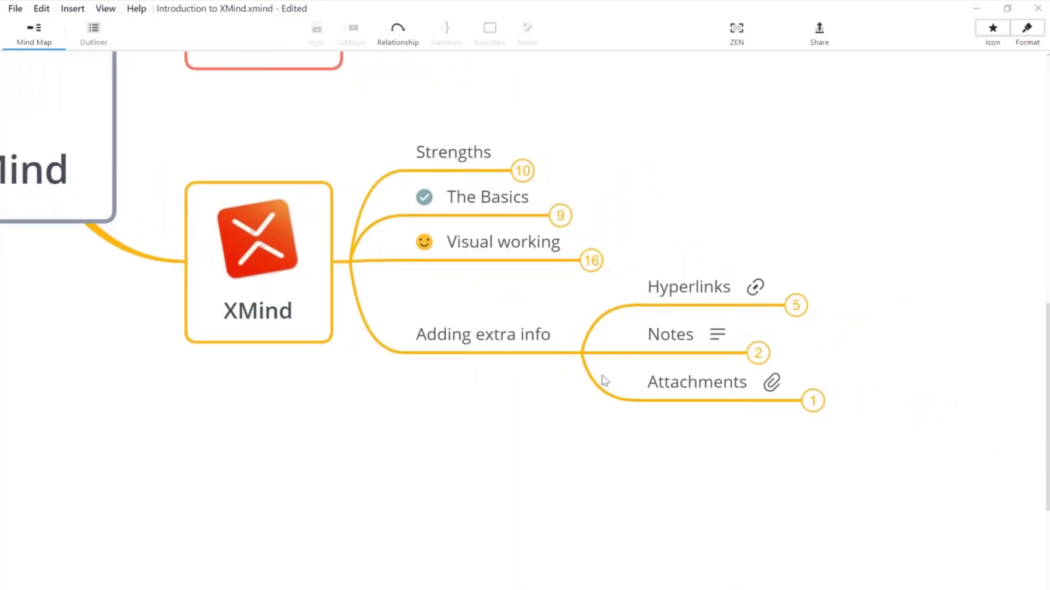
left_click_drag(661, 212, 704, 448)
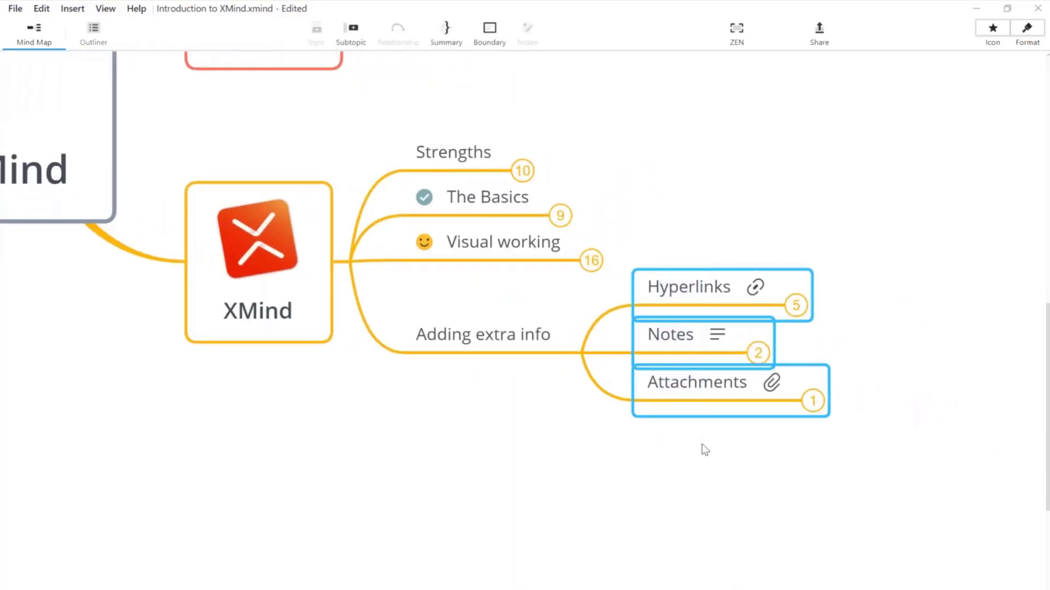
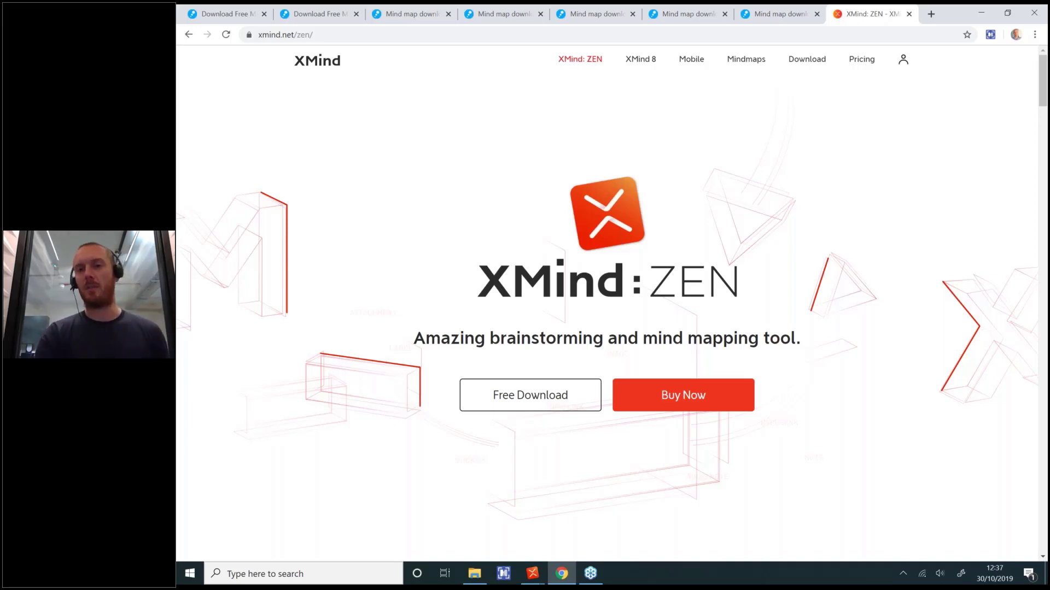
Step: Open the XMind 8 product page on xmind.net and scroll through its features
left_click(645, 65)
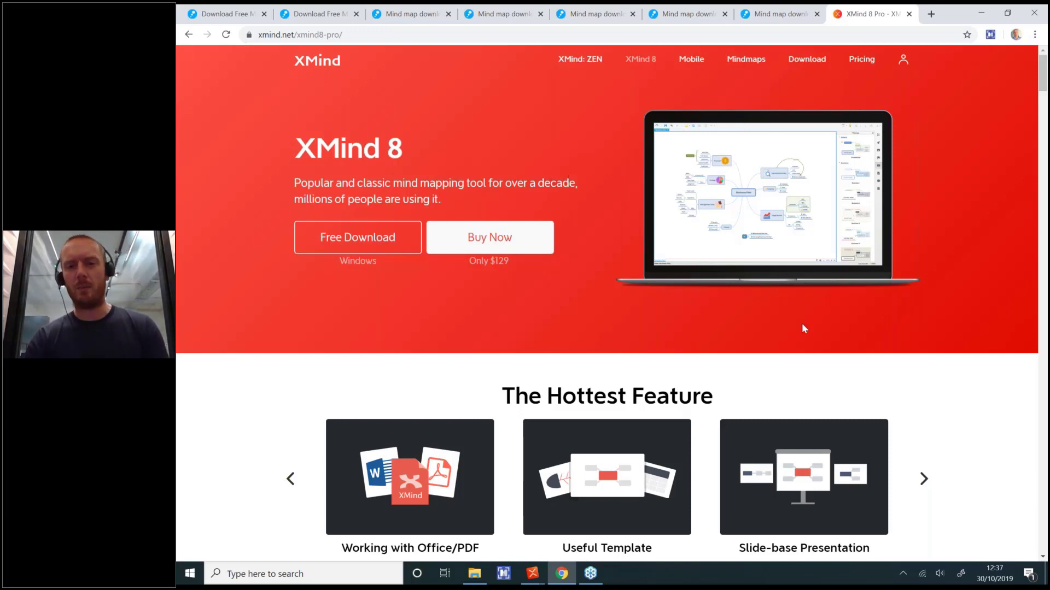
scroll(802, 323, "down", 7)
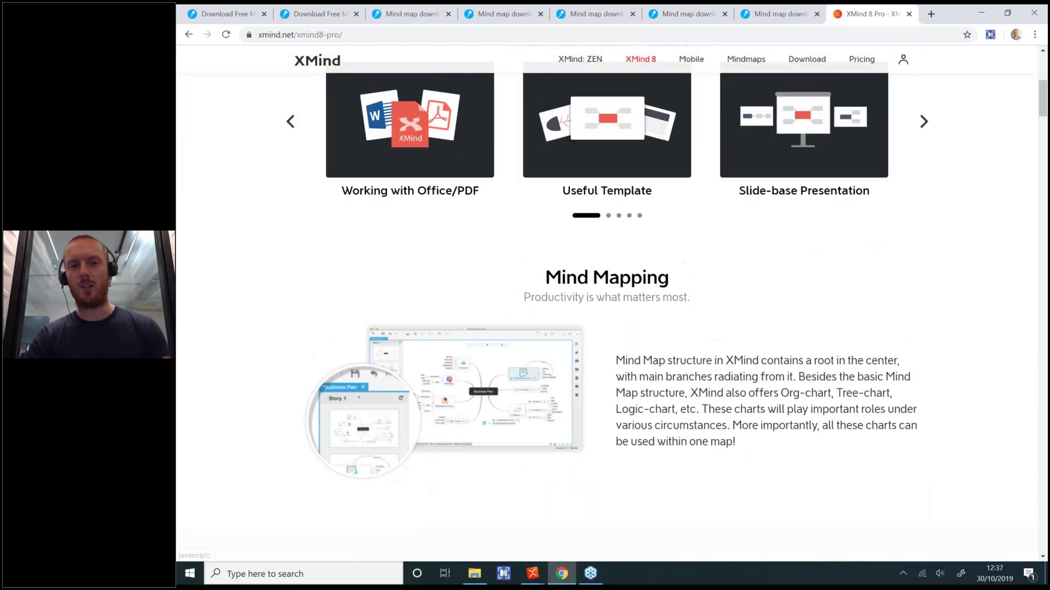
scroll(641, 99, "up", 7)
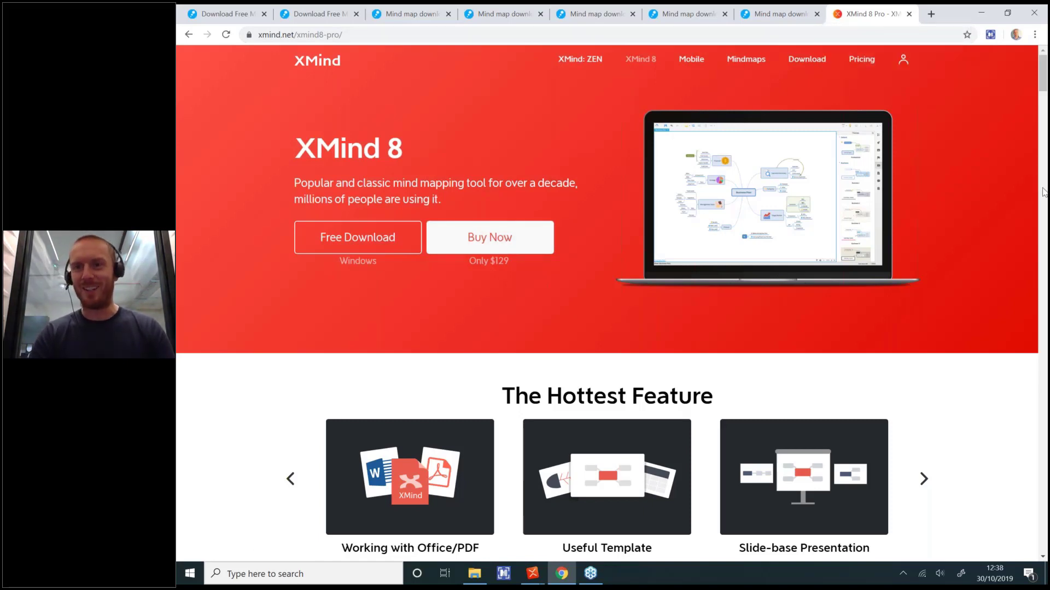
Step: Collapse the Connect with us! branch under Conclusions to hide its four subtopics
mouse_move(532, 573)
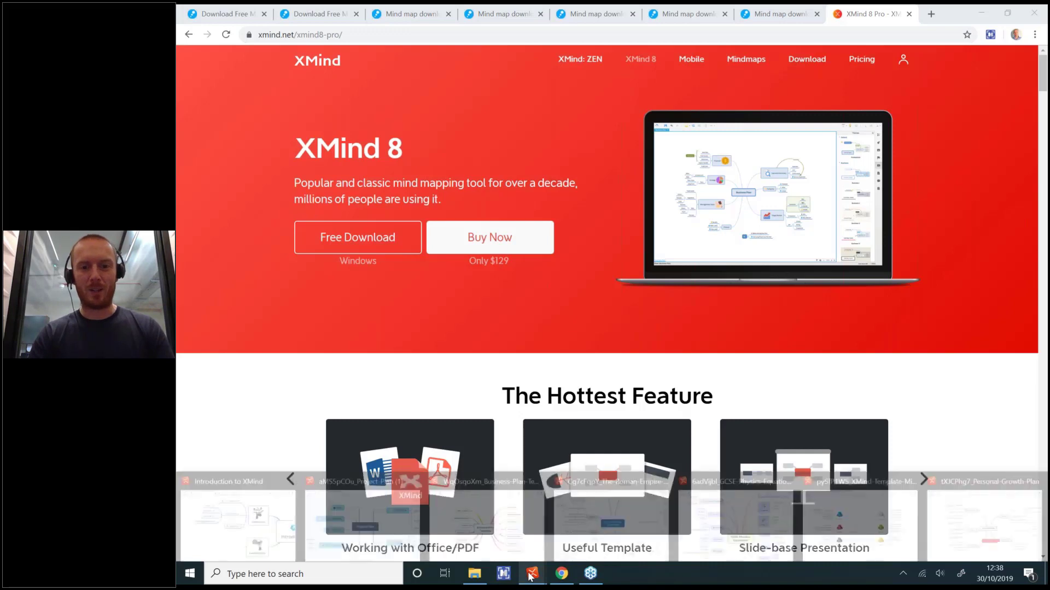
left_click(256, 518)
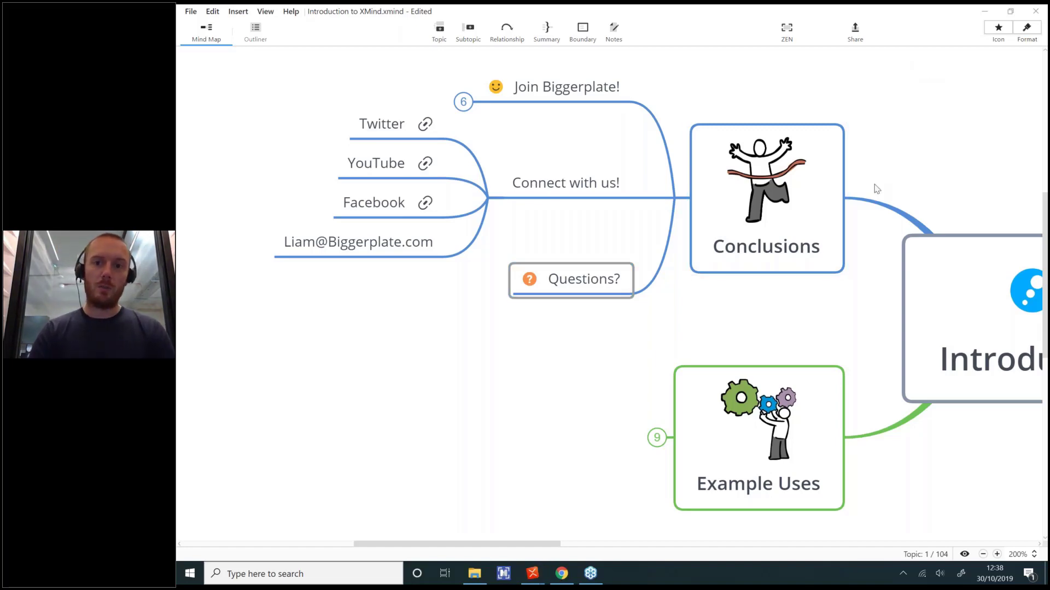
left_click(840, 333)
left_click_drag(838, 332, 684, 324)
left_click(383, 178)
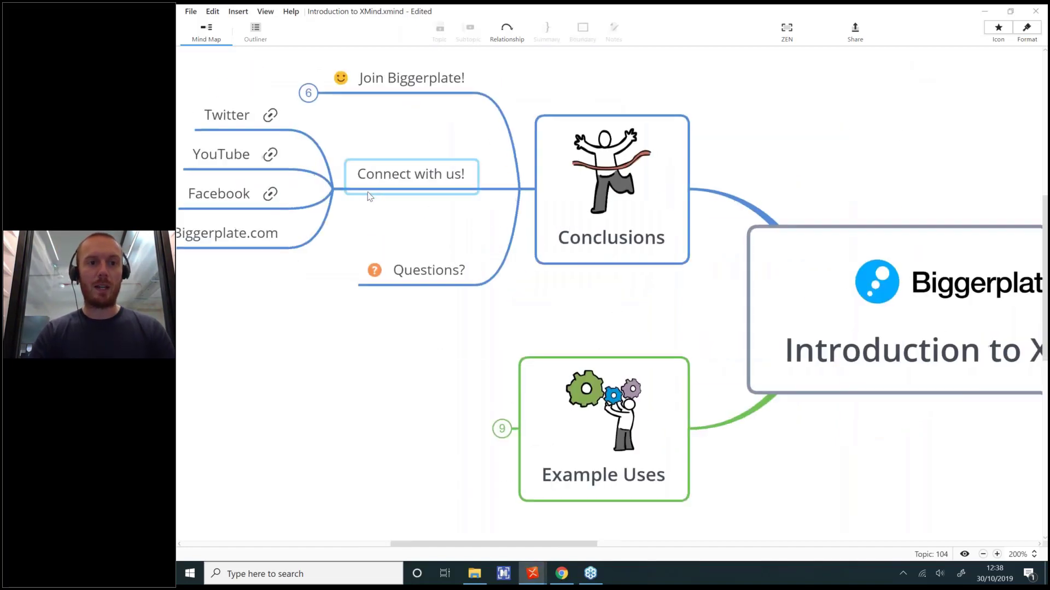
left_click(333, 189)
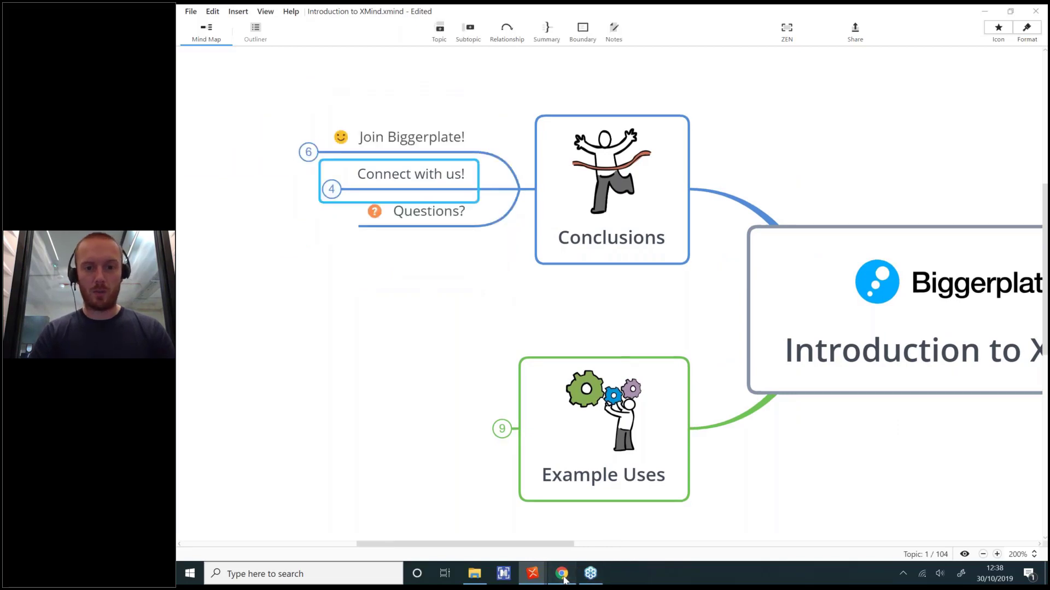
left_click(562, 573)
Step: Open Biggerplate's Upload page and highlight the XMind Map (.xmind) supported file type
left_click(429, 13)
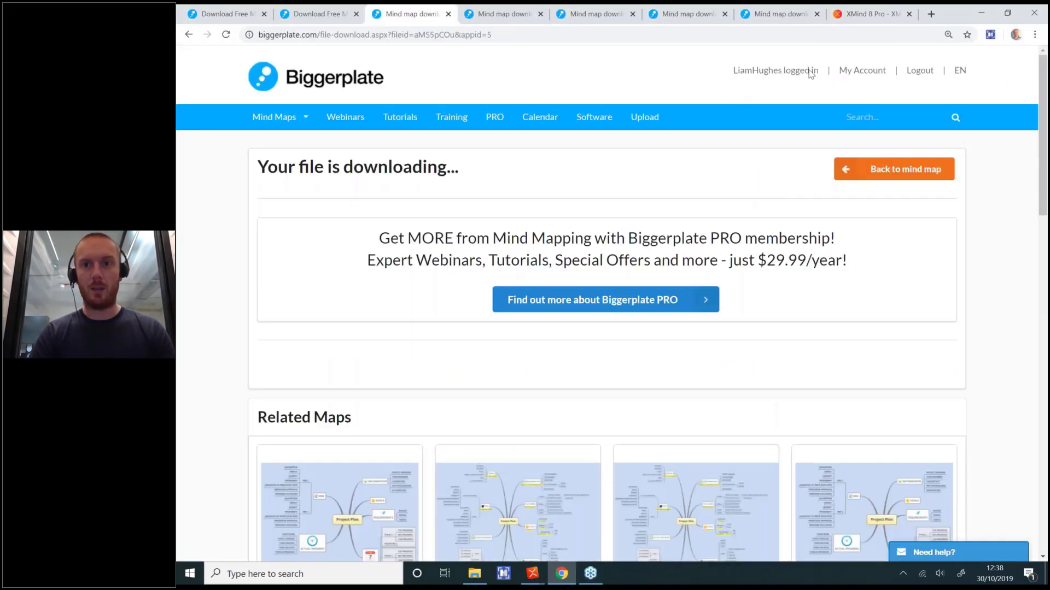
left_click(647, 117)
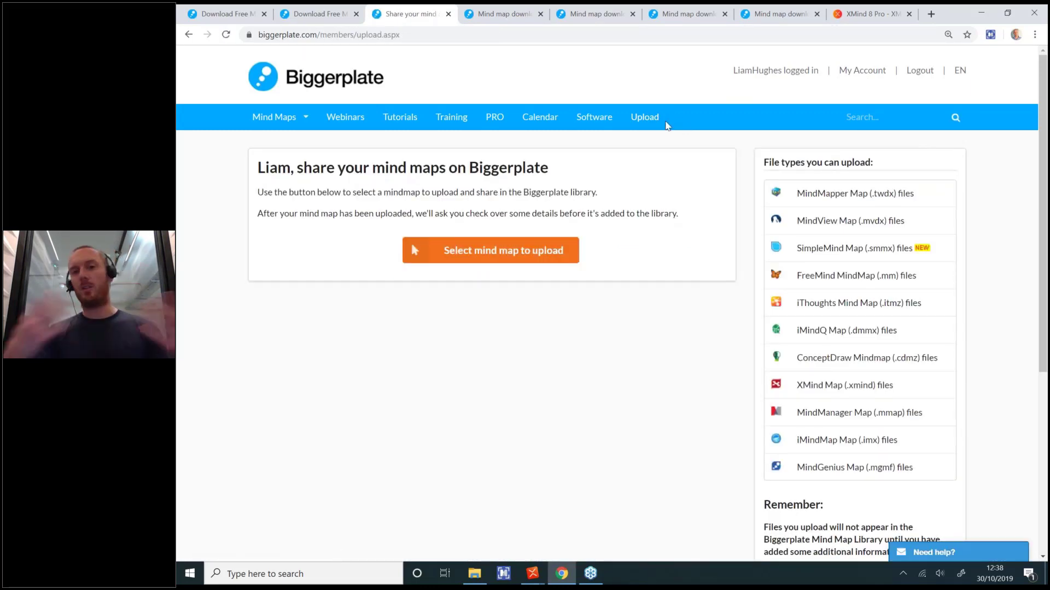
left_click_drag(295, 167, 618, 161)
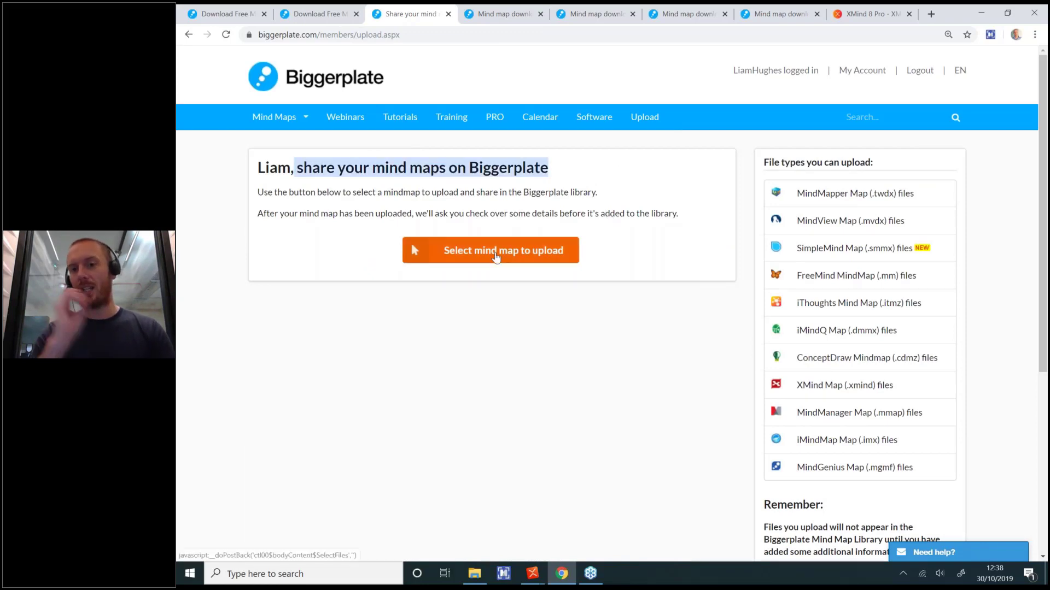
left_click_drag(799, 185, 936, 474)
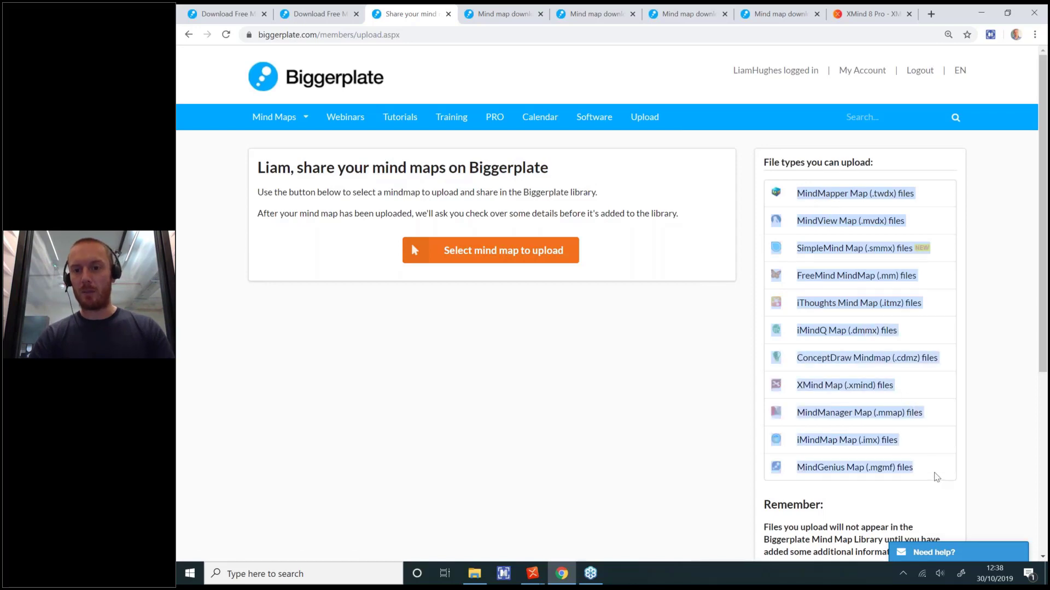
triple_click(882, 395)
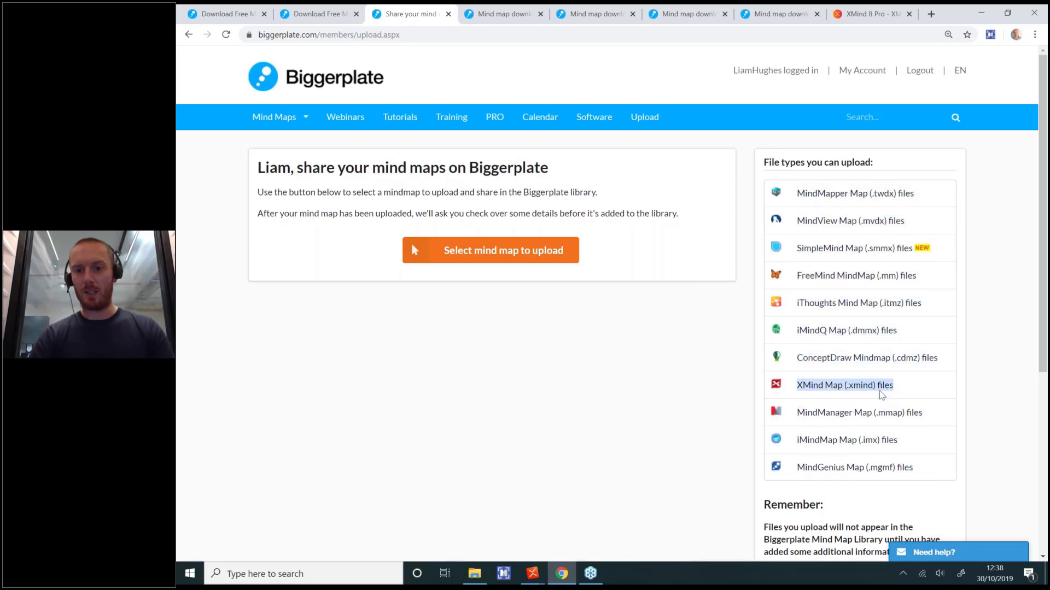
left_click(716, 399)
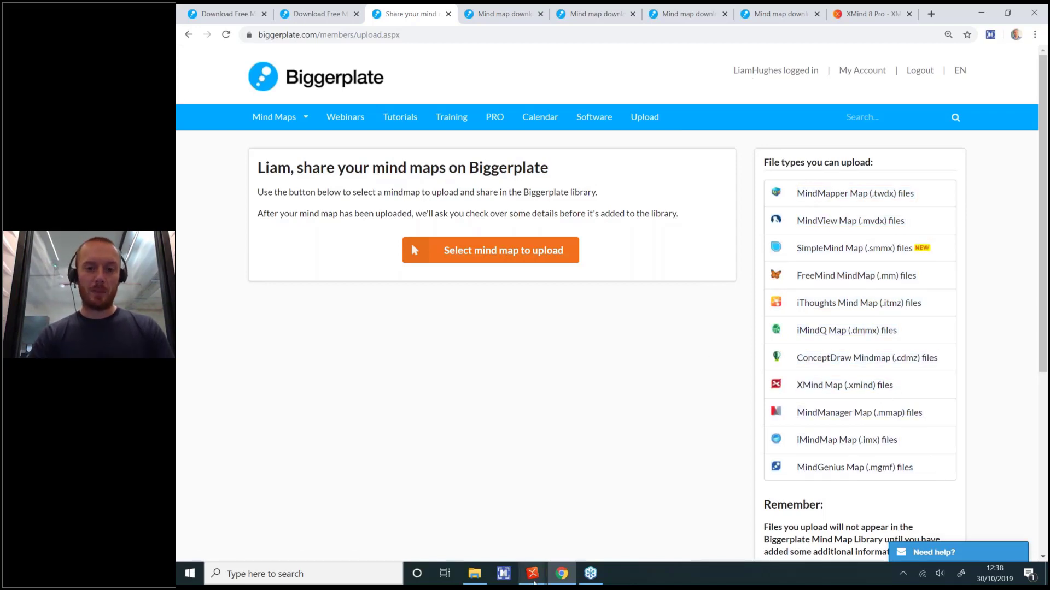
left_click(535, 584)
Step: Start sharing the Introduction to XMind map to Biggerplate from the share options
left_click(238, 511)
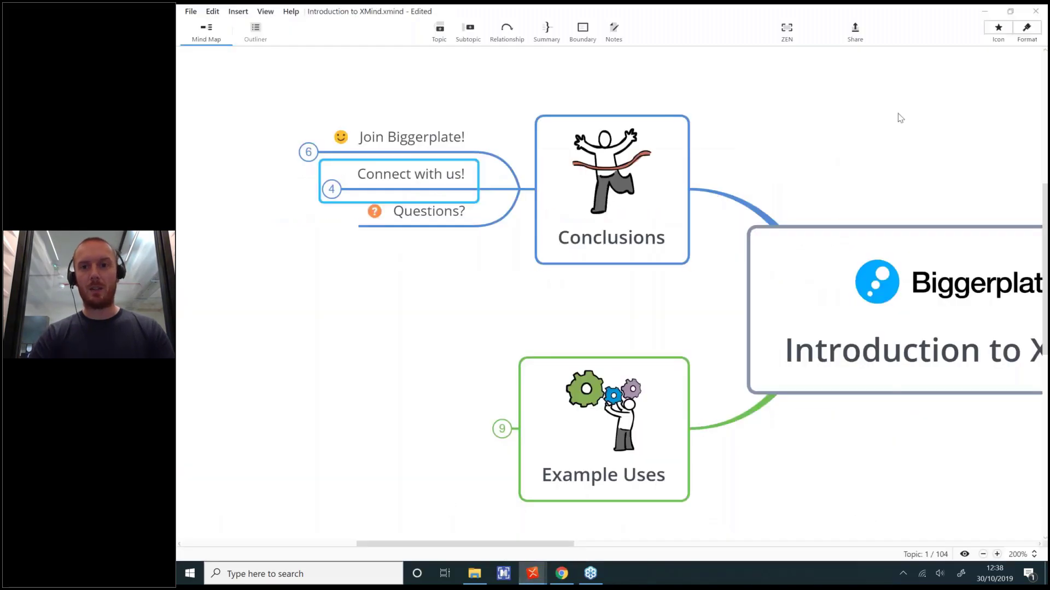
left_click(855, 32)
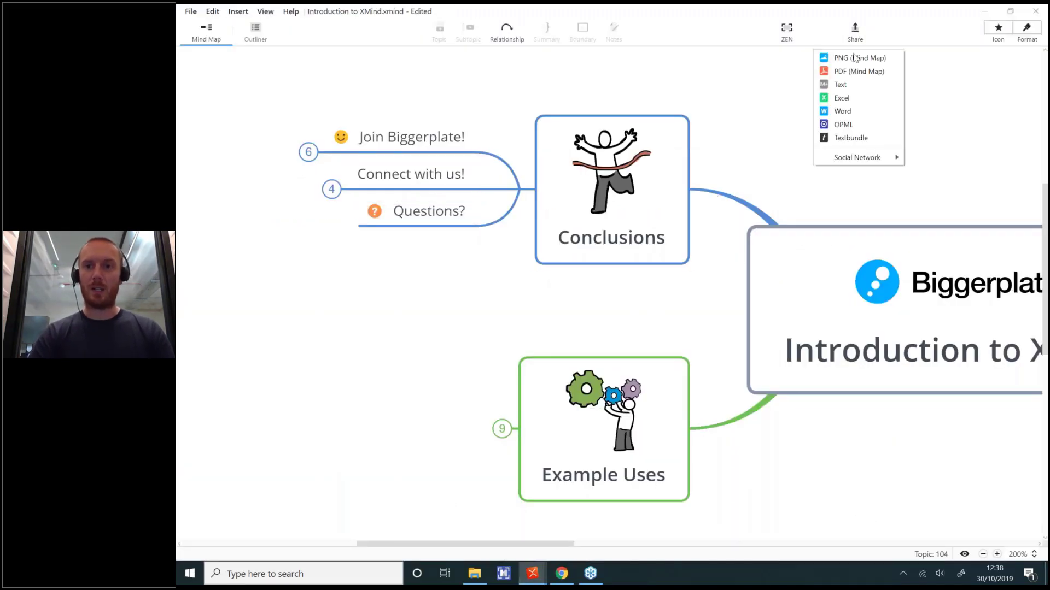
mouse_move(868, 156)
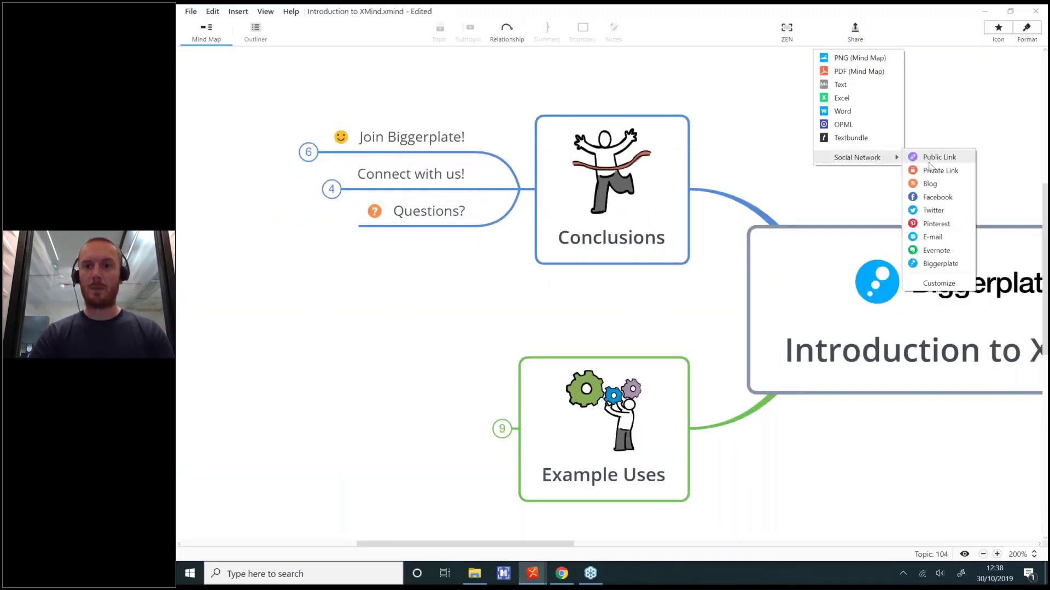
left_click(936, 268)
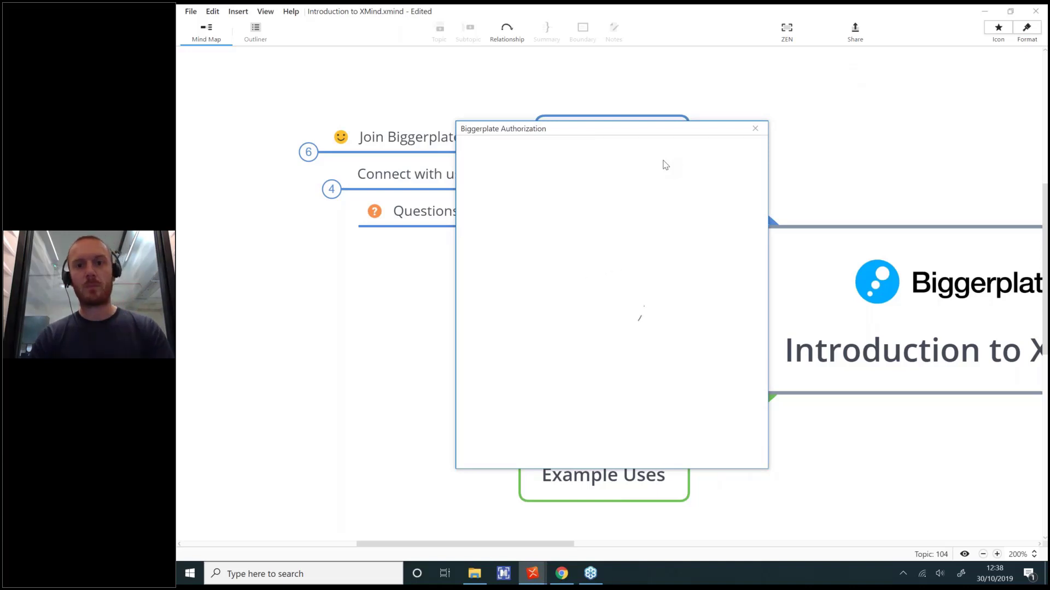
Step: Enter the Biggerplate account e-mail and password and submit the sign-in
left_click(576, 305)
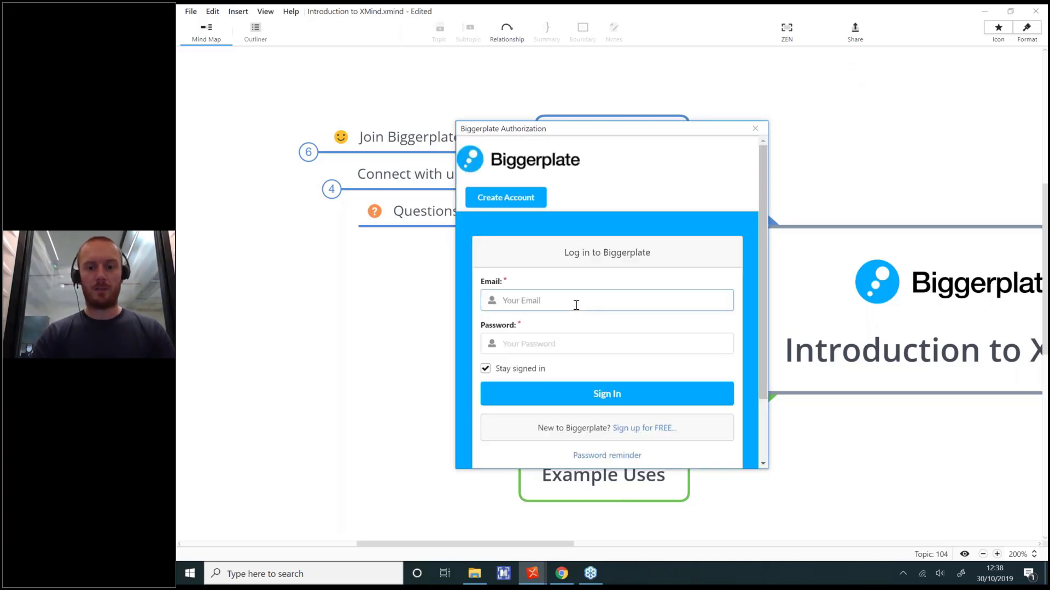
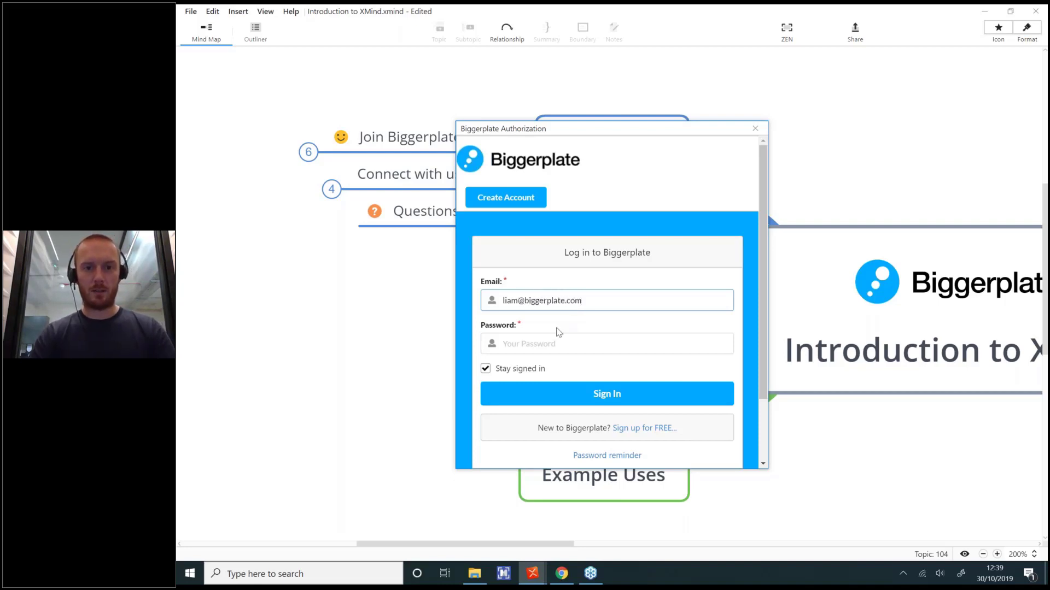
left_click(553, 341)
scroll(550, 337, "down", 2)
scroll(551, 337, "up", 2)
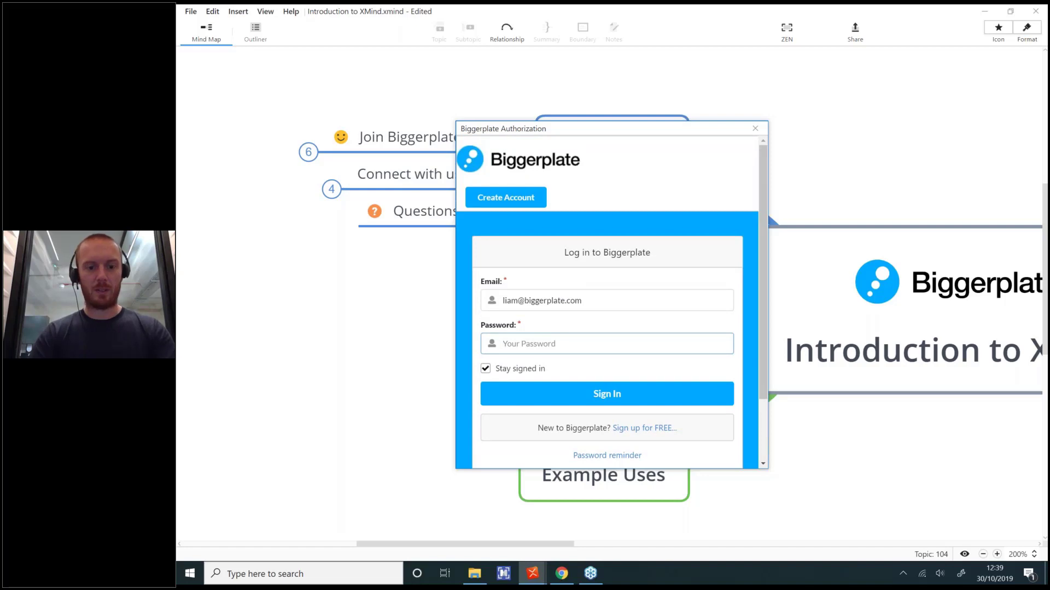
type("******")
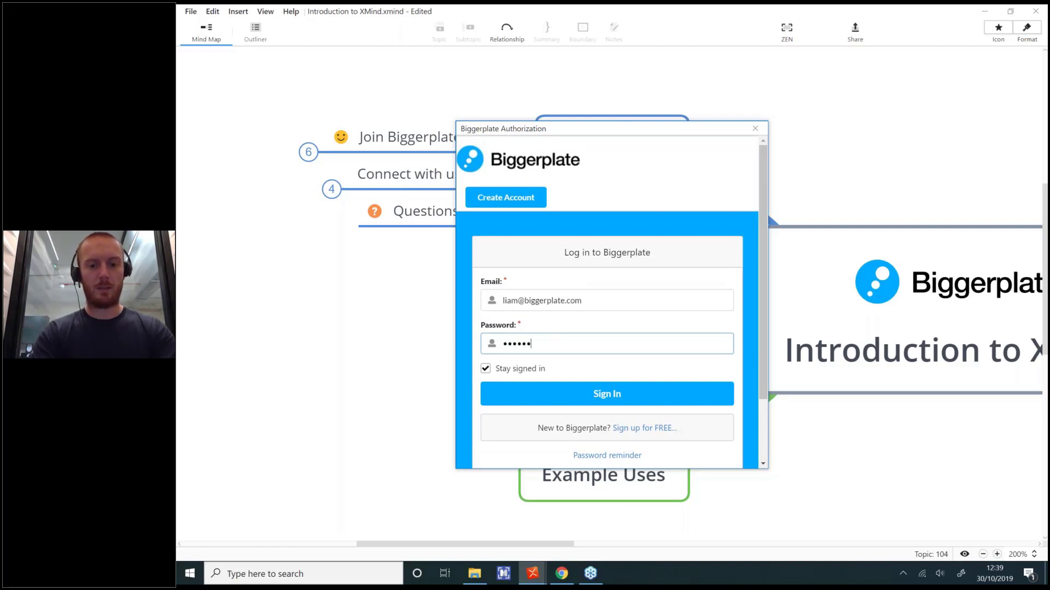
left_click(600, 398)
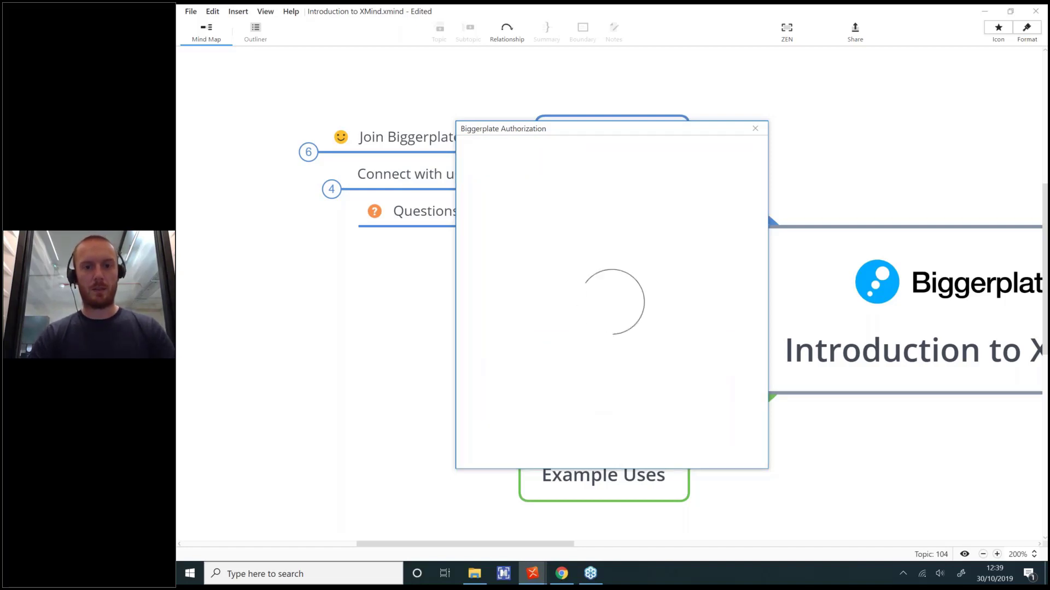
scroll(607, 328, "down", 3)
Step: Sign in with the Google account e-mail and password, then authorise XMind's access
left_click(602, 440)
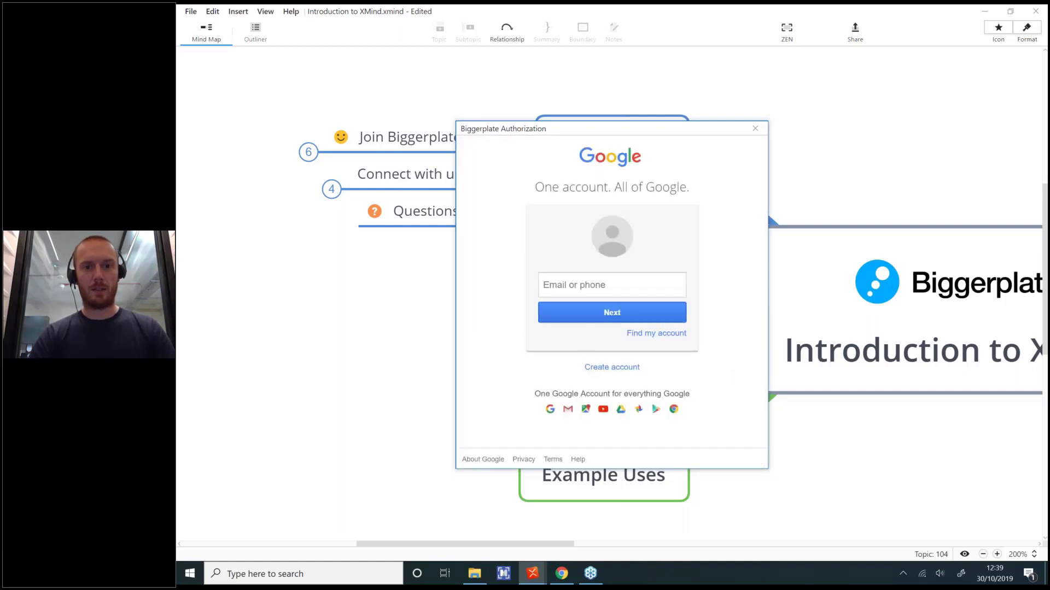
left_click(574, 288)
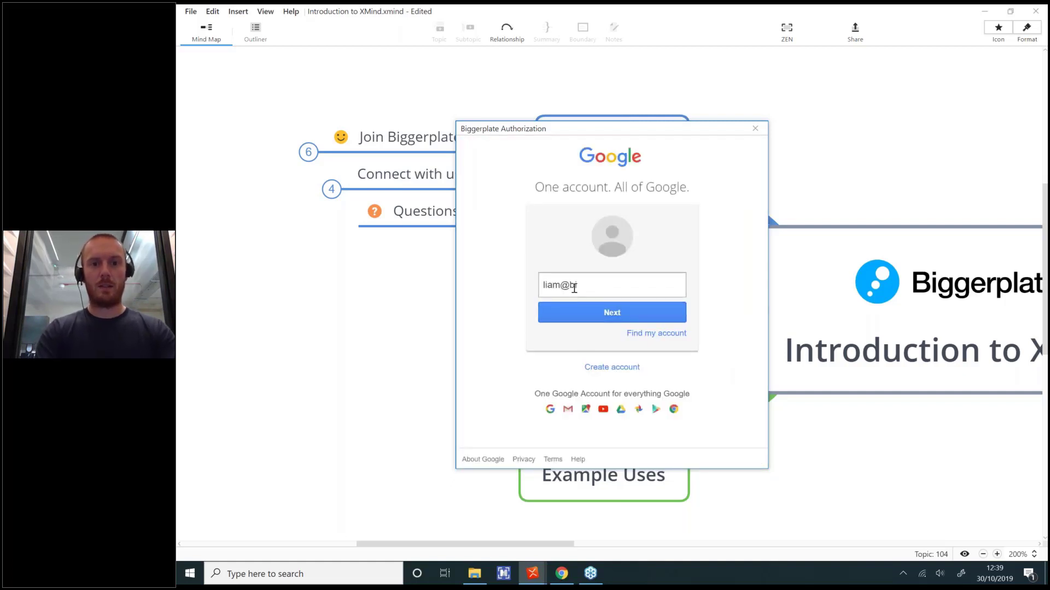
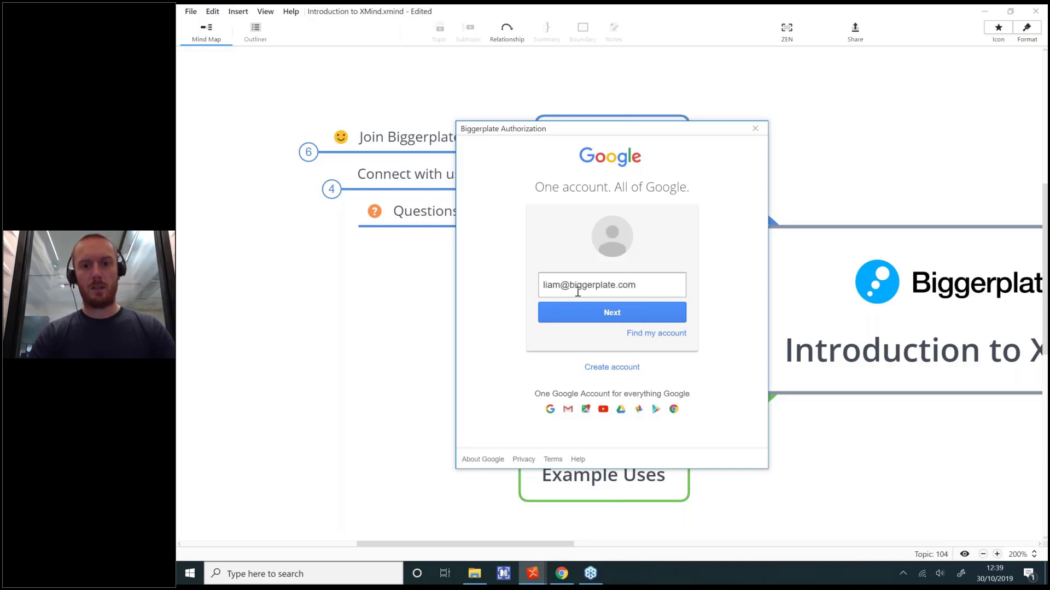
left_click(617, 314)
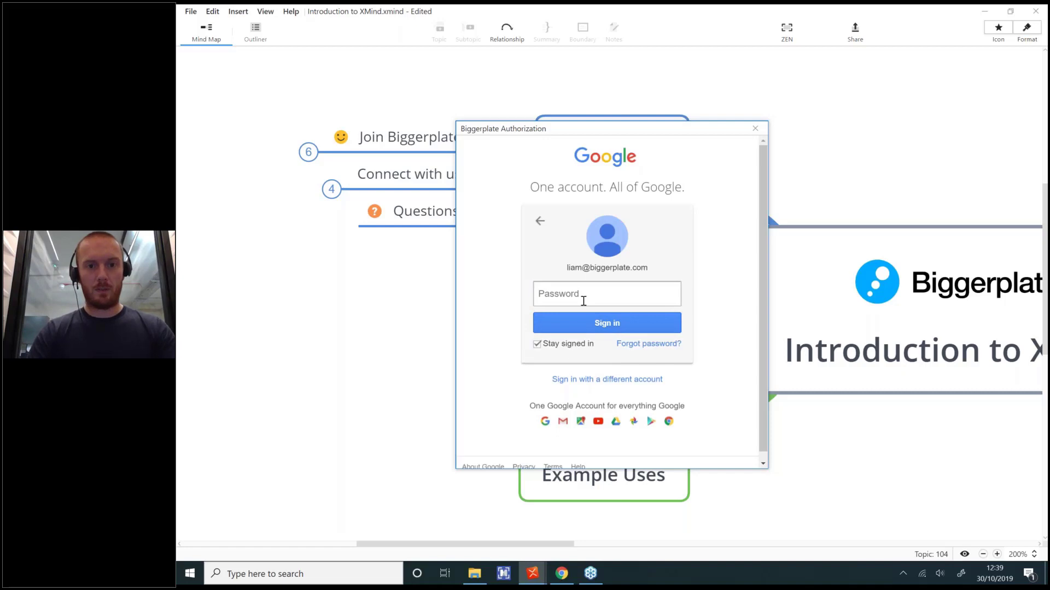
type("•")
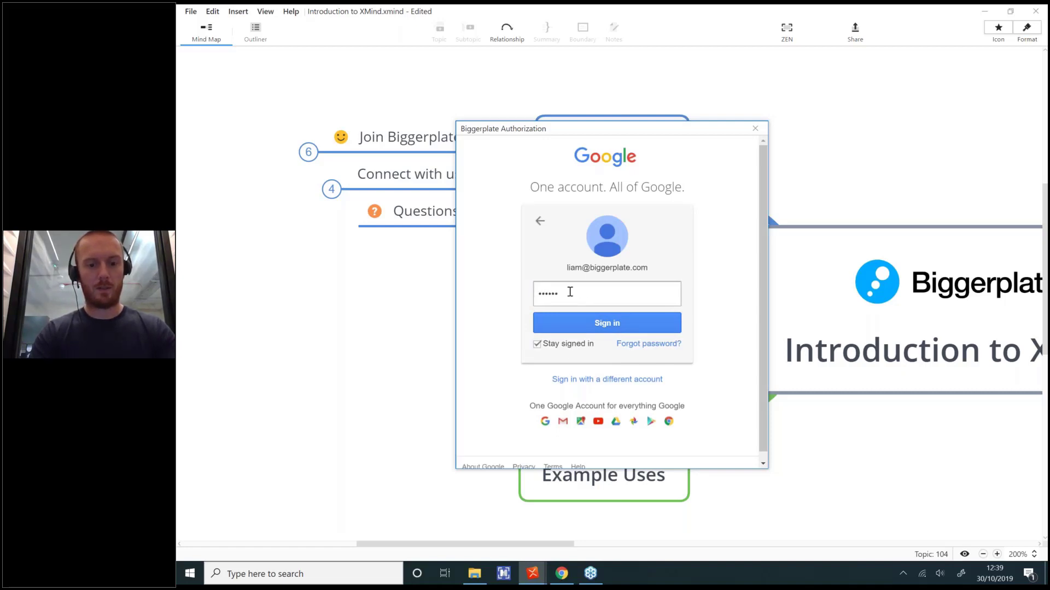
key("Return")
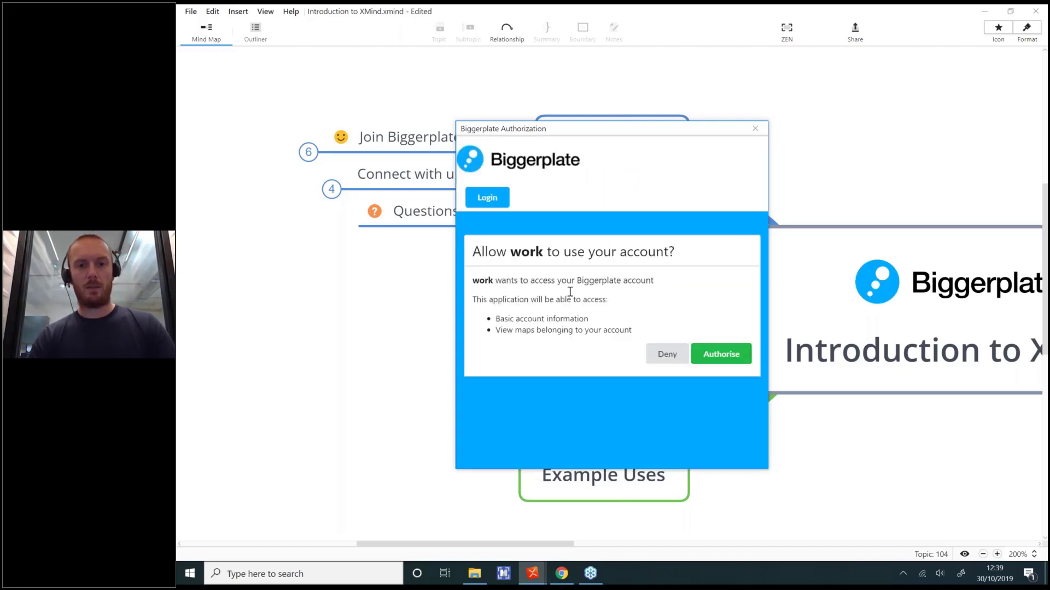
left_click(711, 354)
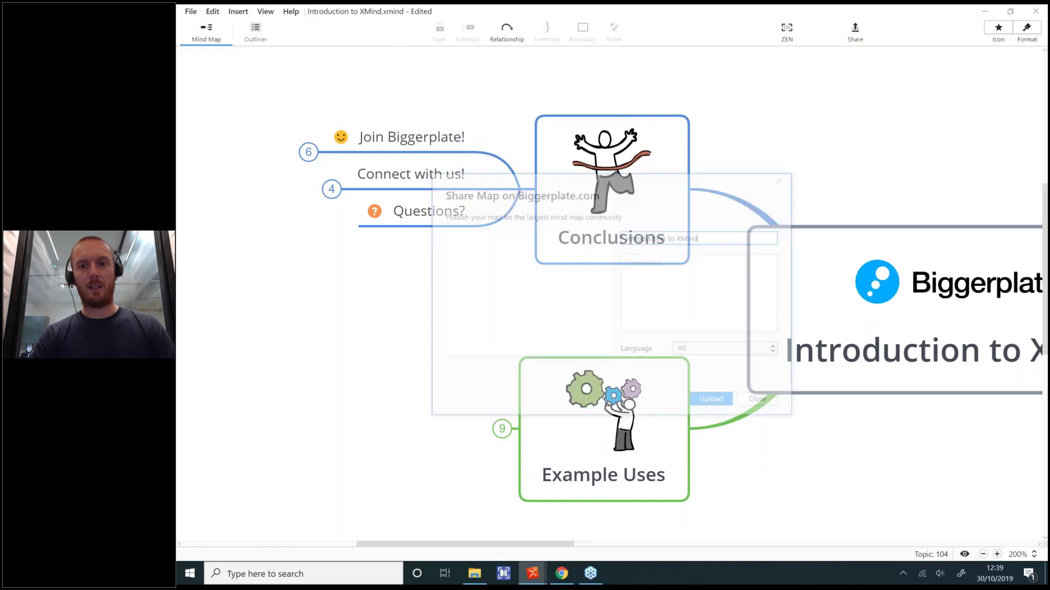
Step: Describe the map as presented at the 'Introduction to XMind' webinar on 30 Oct 2019, then upload
left_click(687, 278)
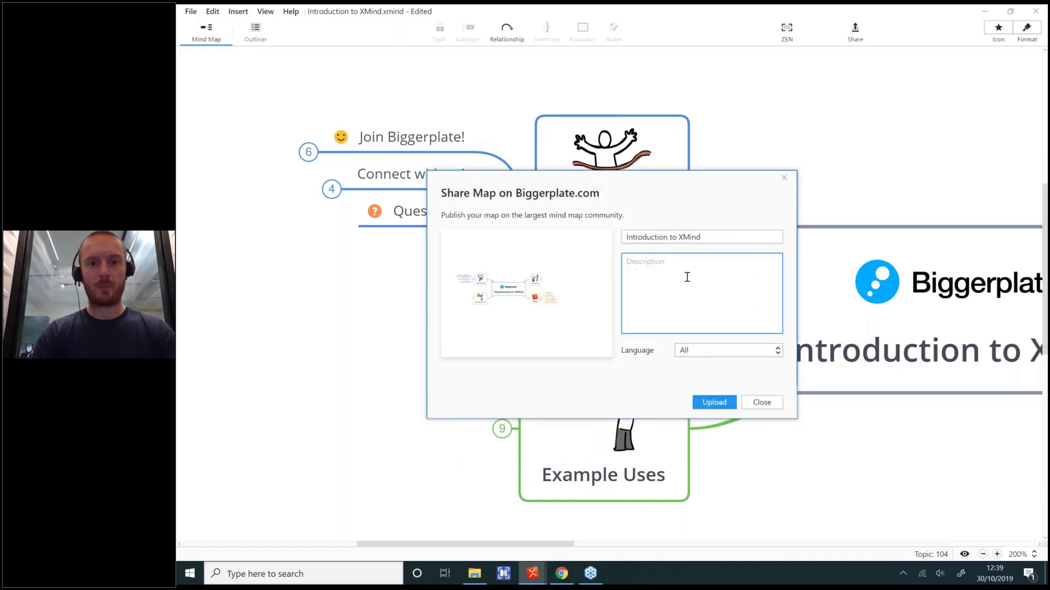
type("This")
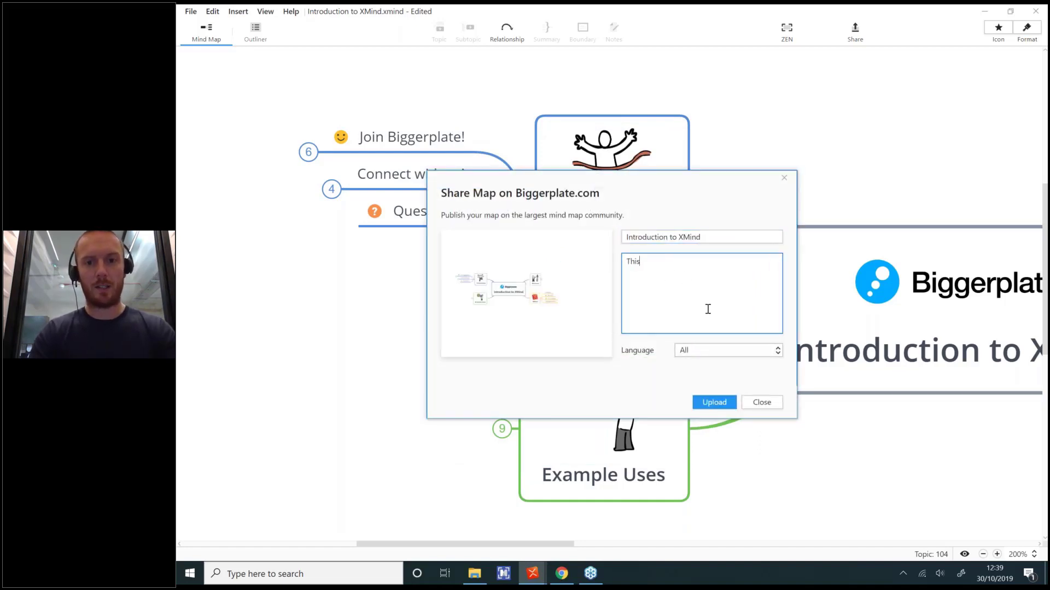
type(" is the mind map used ")
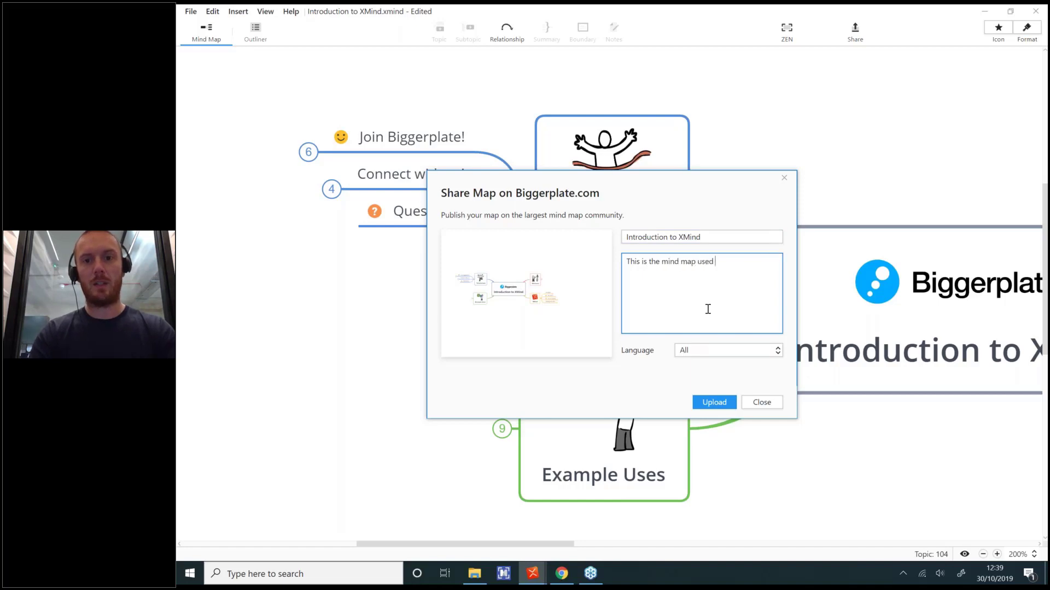
type("to rp")
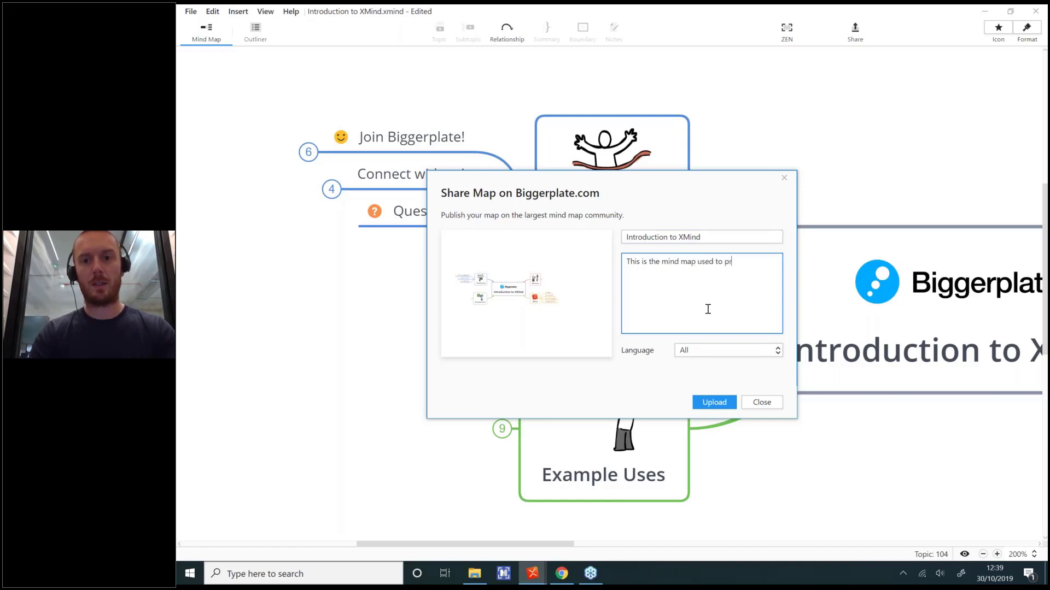
type("esent during our \"Introducti")
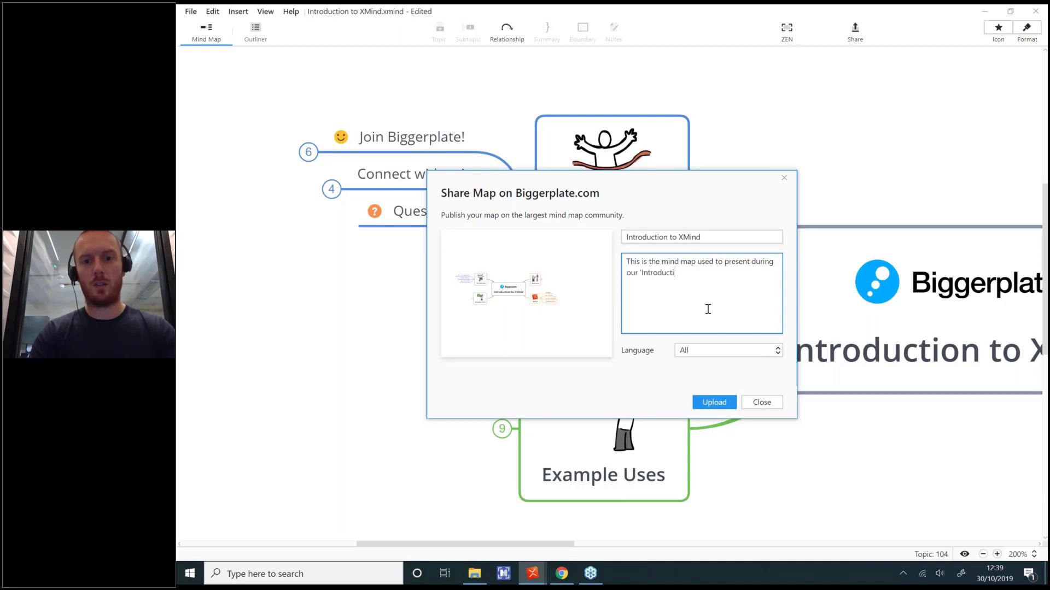
type("ur 'Introduction to XMind\" webinar on ")
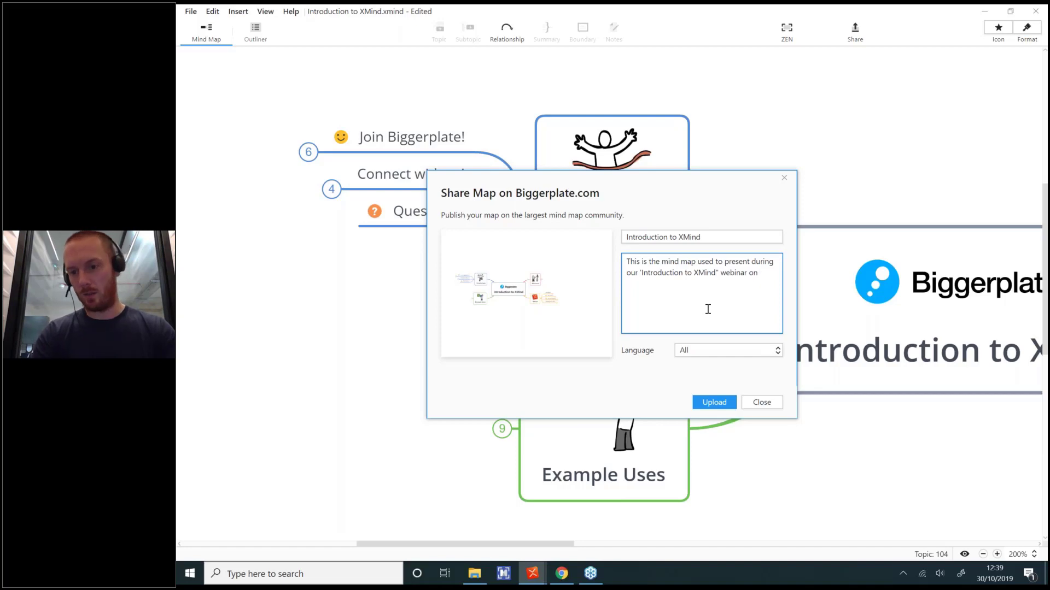
type("30 Oct 2019")
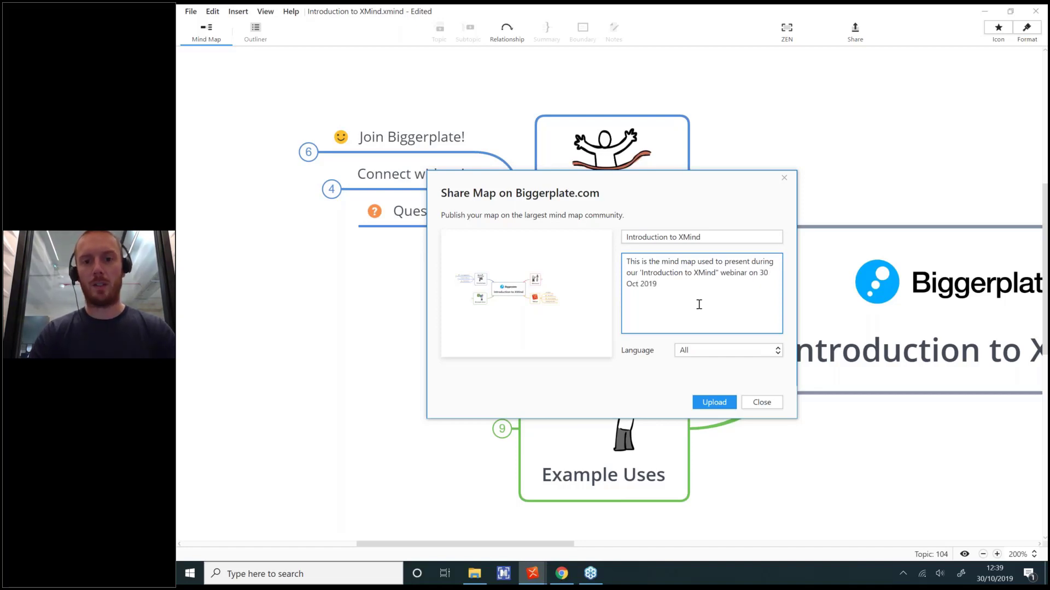
left_click(642, 268)
type("\"")
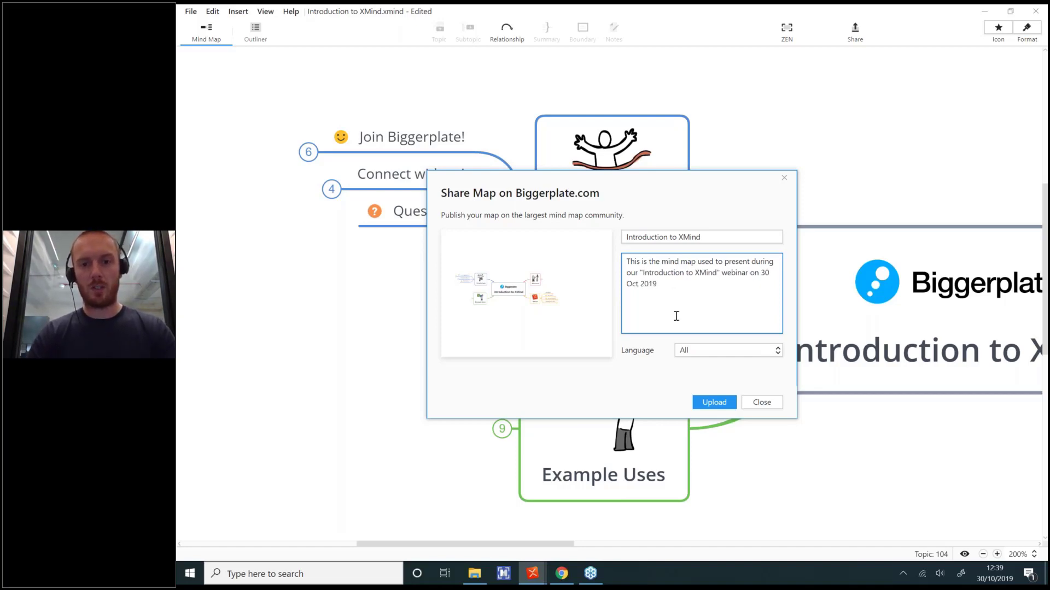
left_click(718, 404)
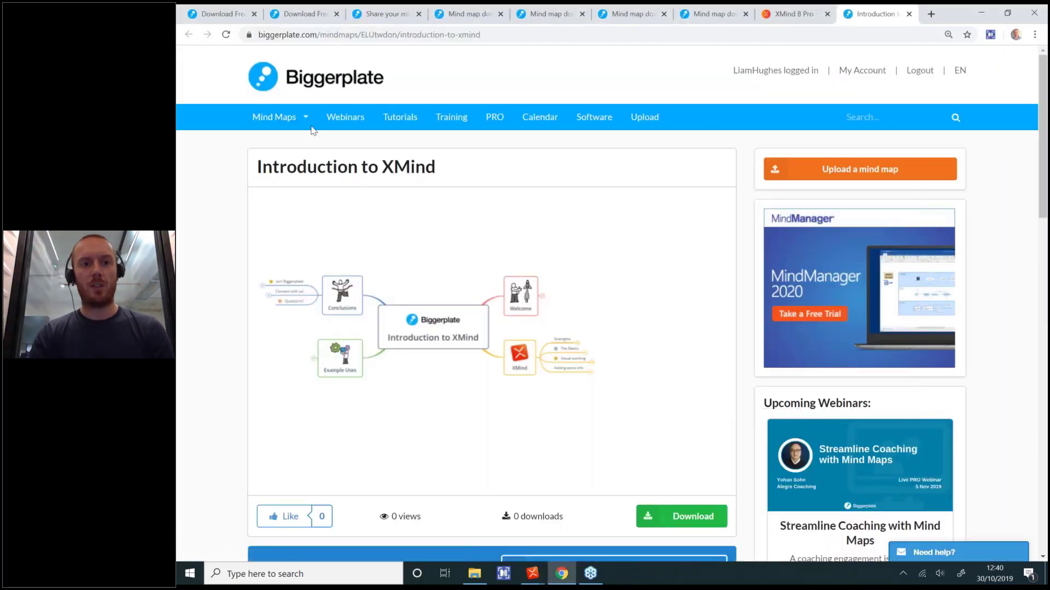
Step: Find Introduction to XMind under Latest Mind Maps, view its page, then return to XMind
mouse_move(294, 123)
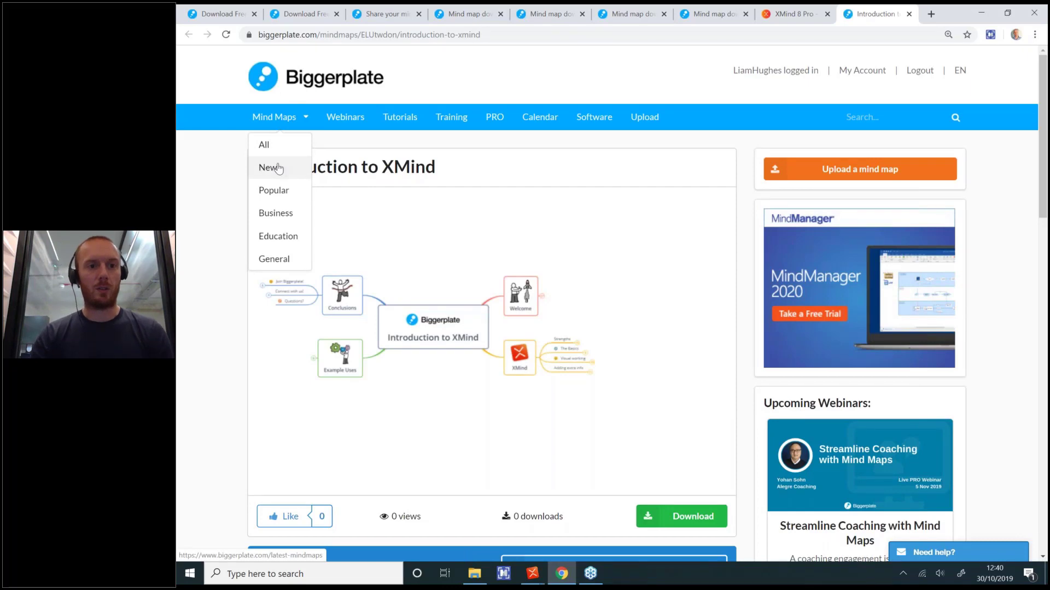
left_click(279, 168)
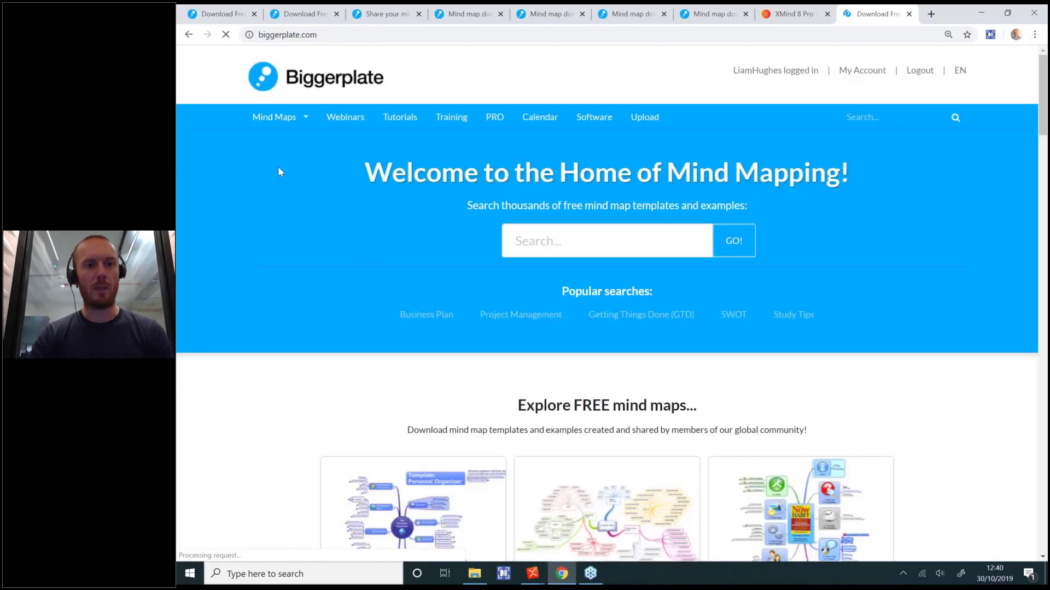
mouse_move(280, 121)
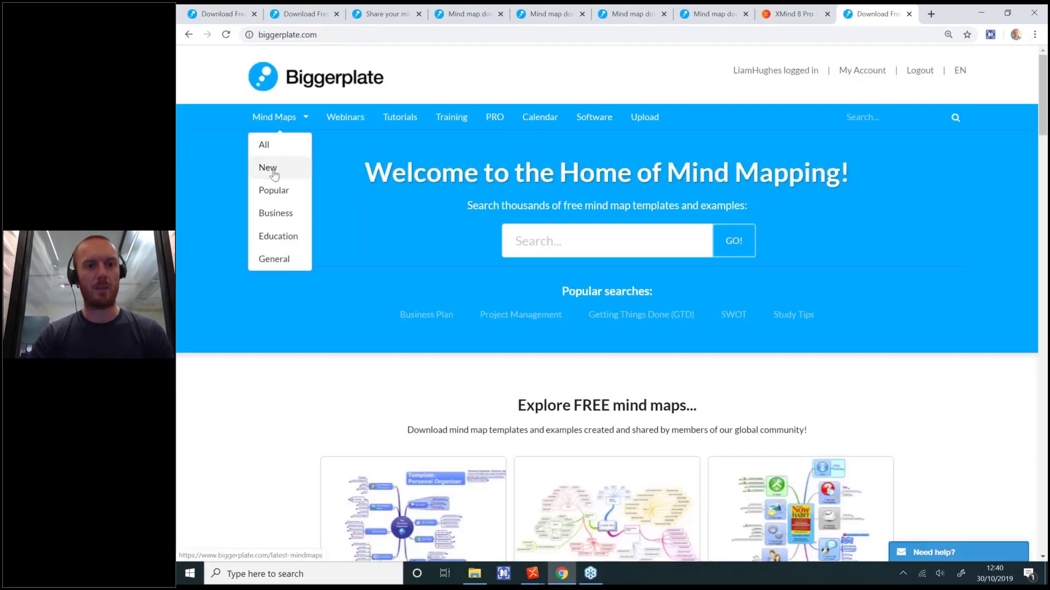
left_click(273, 172)
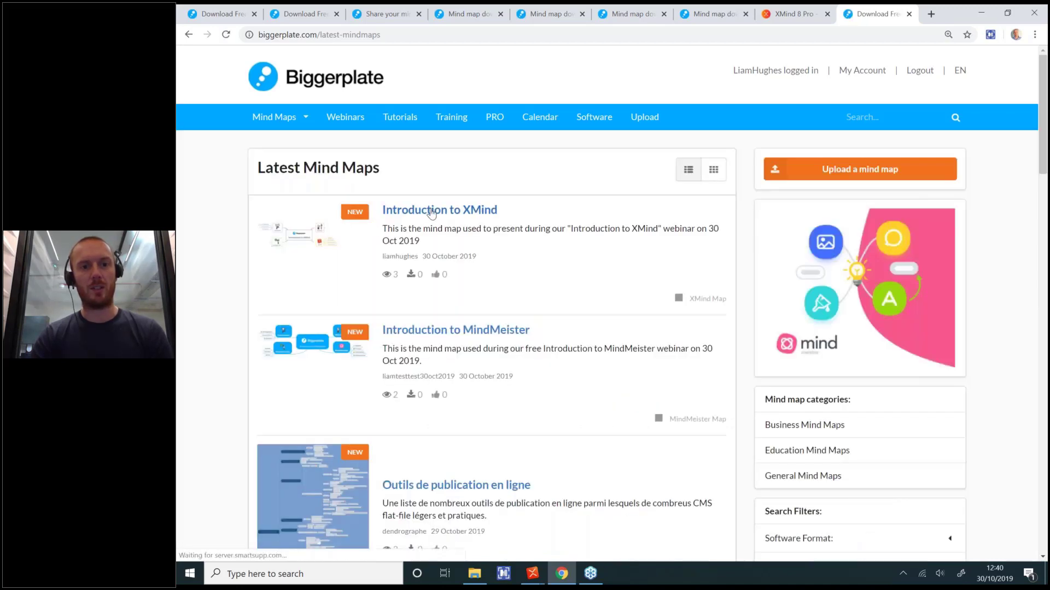
left_click(431, 211)
scroll(429, 211, "down", 1)
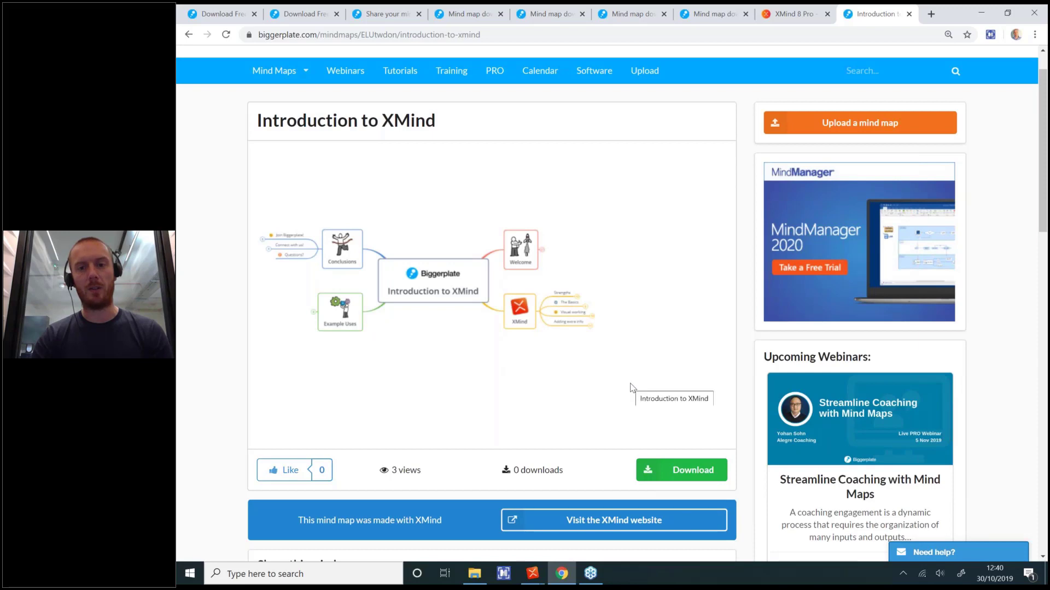
scroll(632, 388, "up", 1)
mouse_move(531, 573)
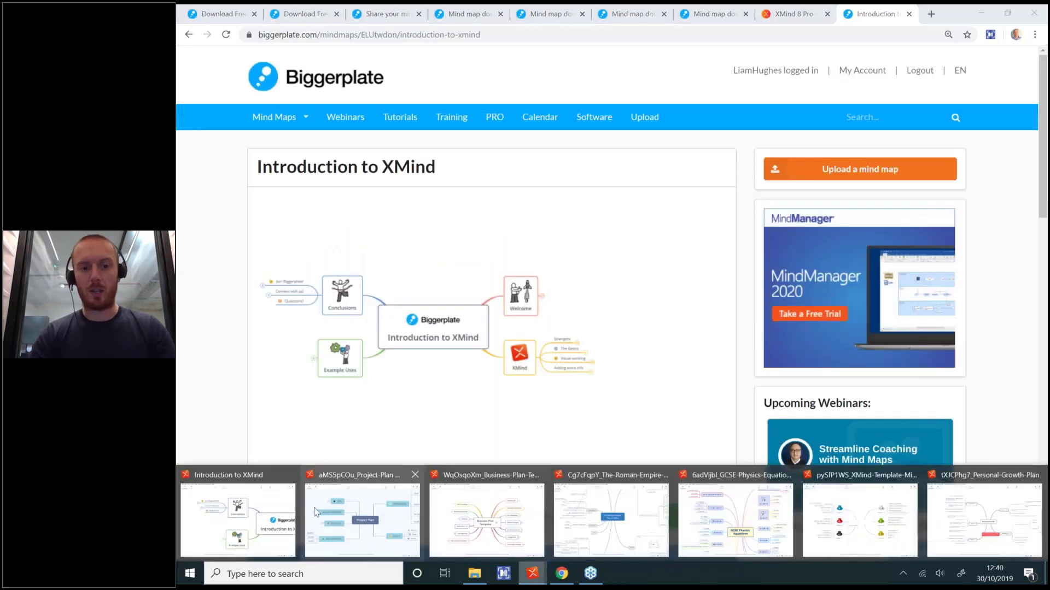
left_click(236, 522)
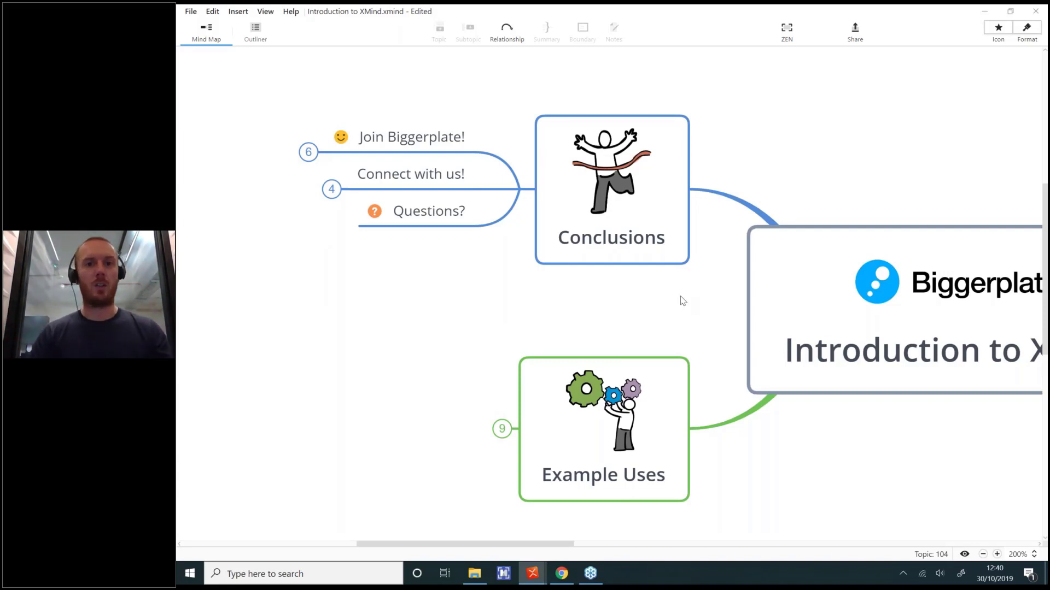
Step: Collapse the Conclusions and XMind branches, zoom out to 120% and centre the map
left_click(520, 189)
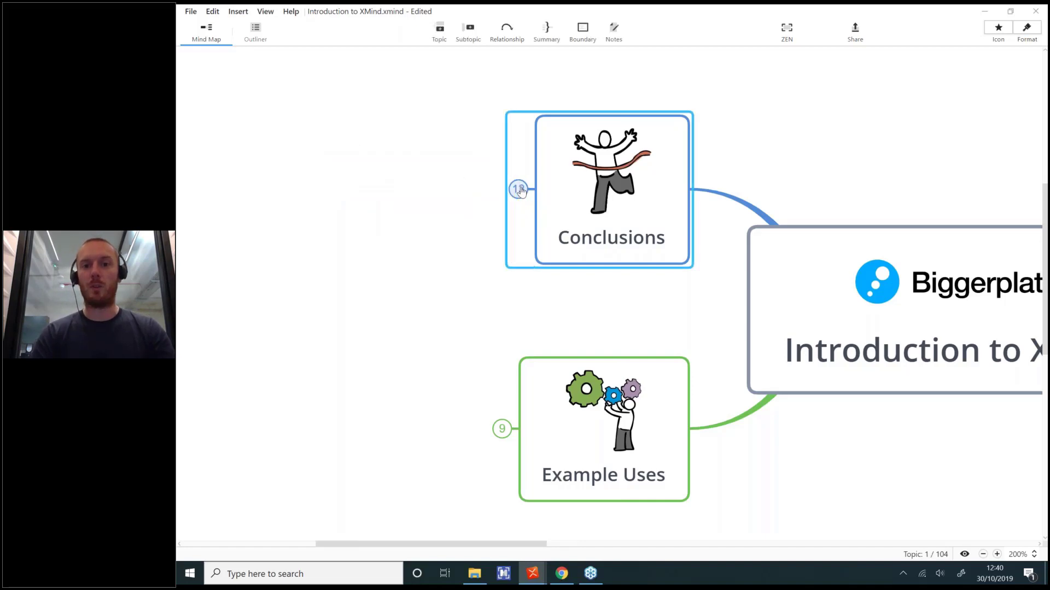
left_click(982, 554)
left_click(982, 554)
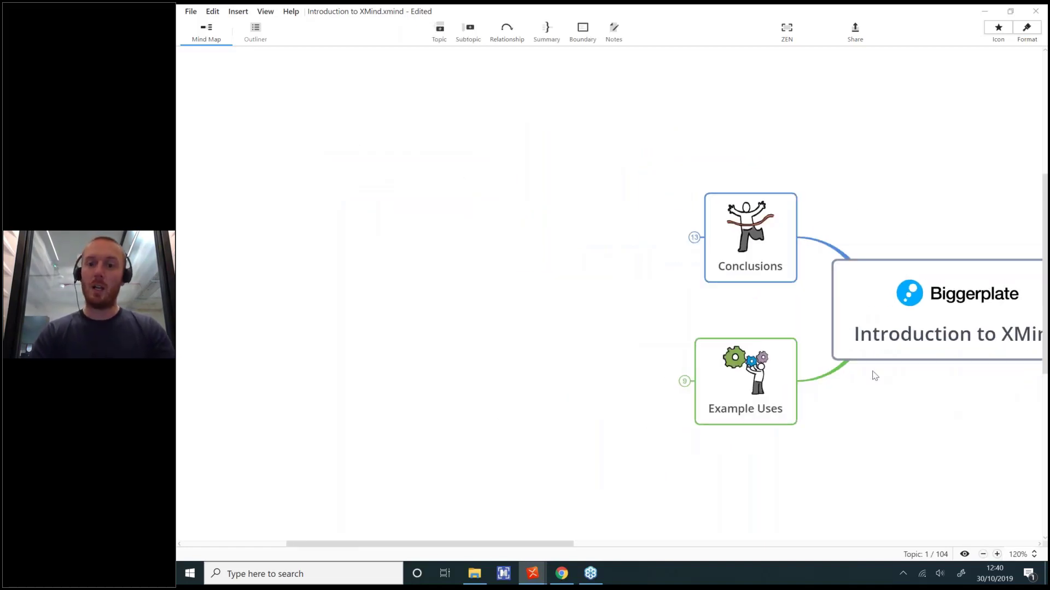
left_click_drag(875, 376, 544, 355)
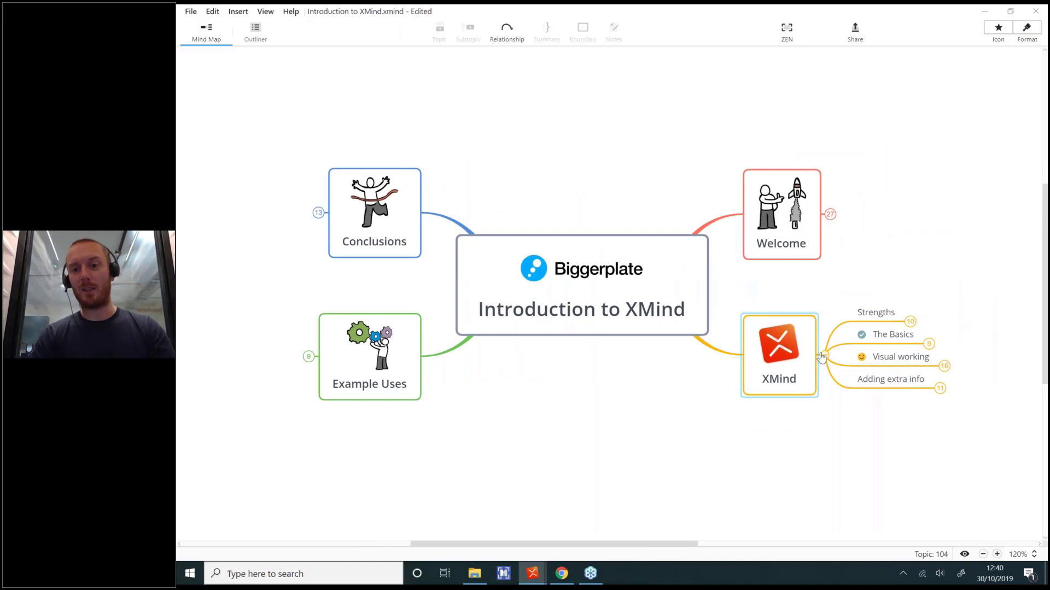
left_click(821, 358)
left_click(665, 417)
left_click_drag(666, 417, 677, 419)
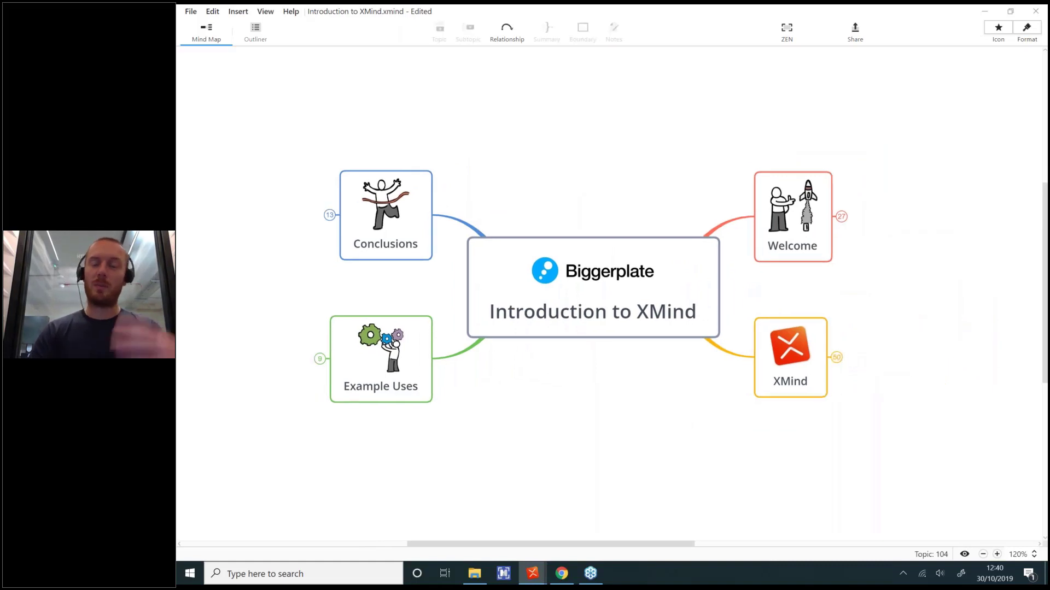